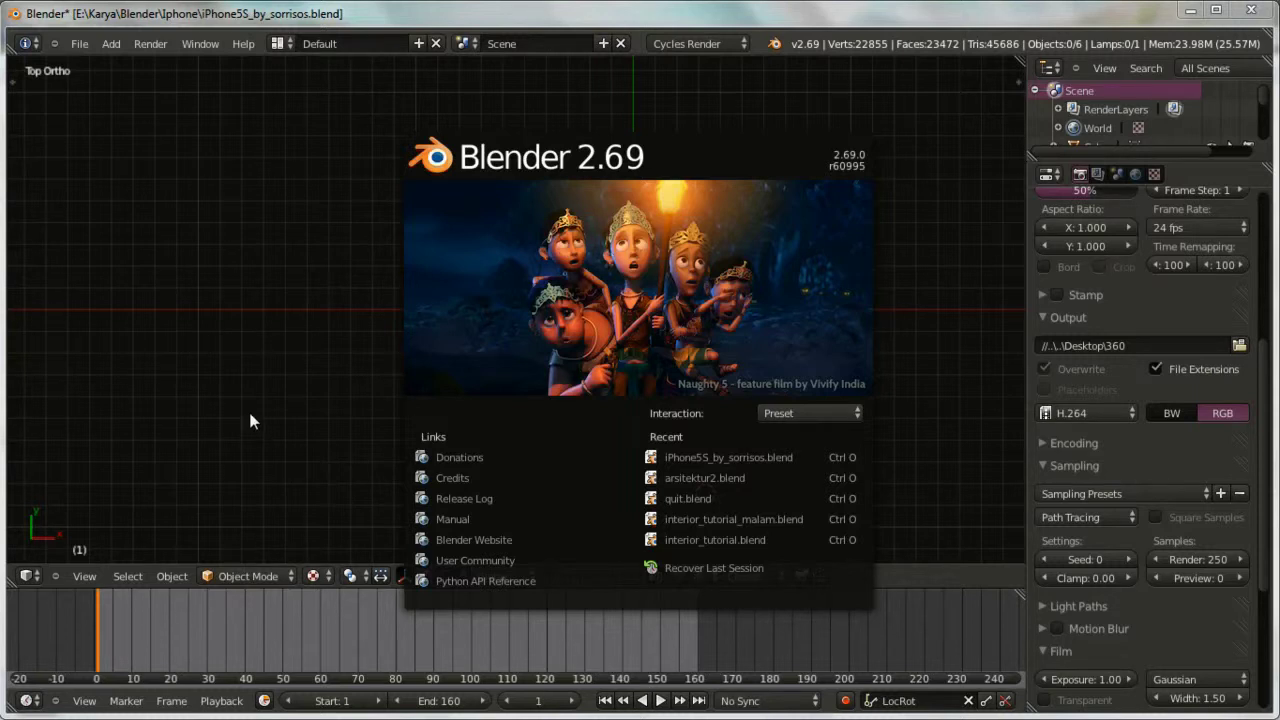
Step: Dismiss the splash screen and select the round base under the phone in an angled view
click(342, 375)
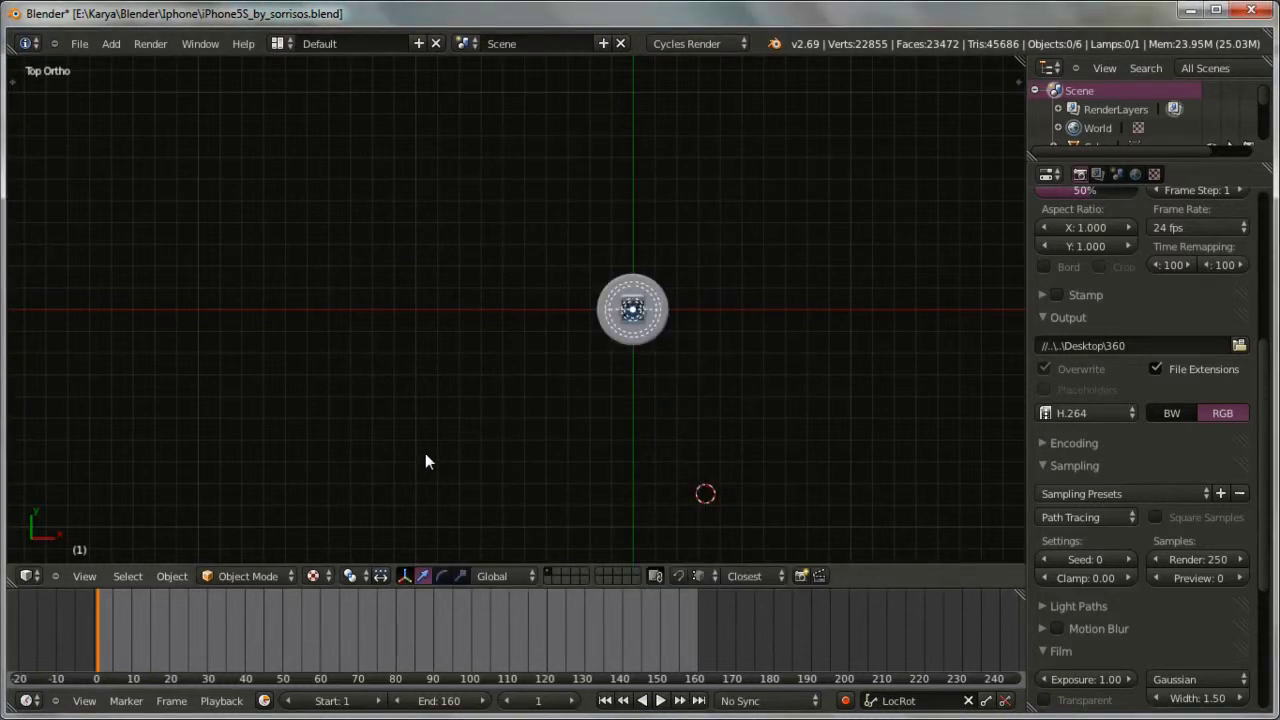
middle_drag(426, 455, 657, 394)
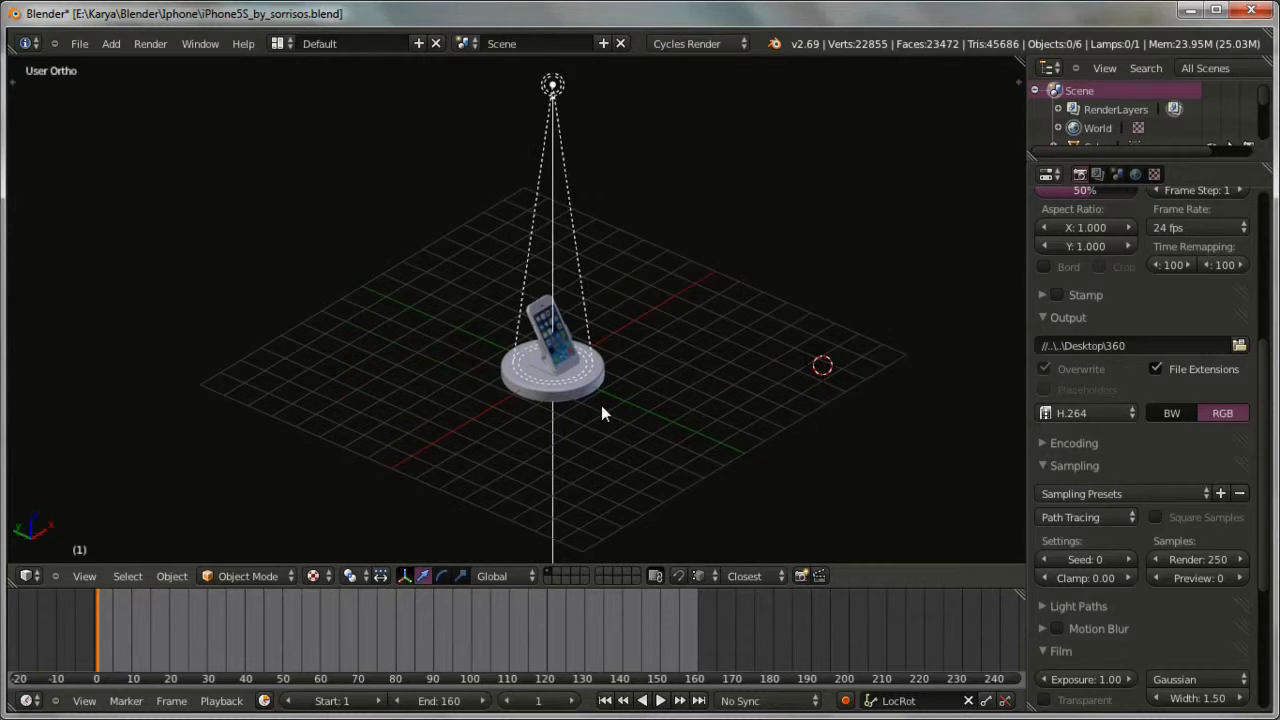
scroll(601, 405, up, 4)
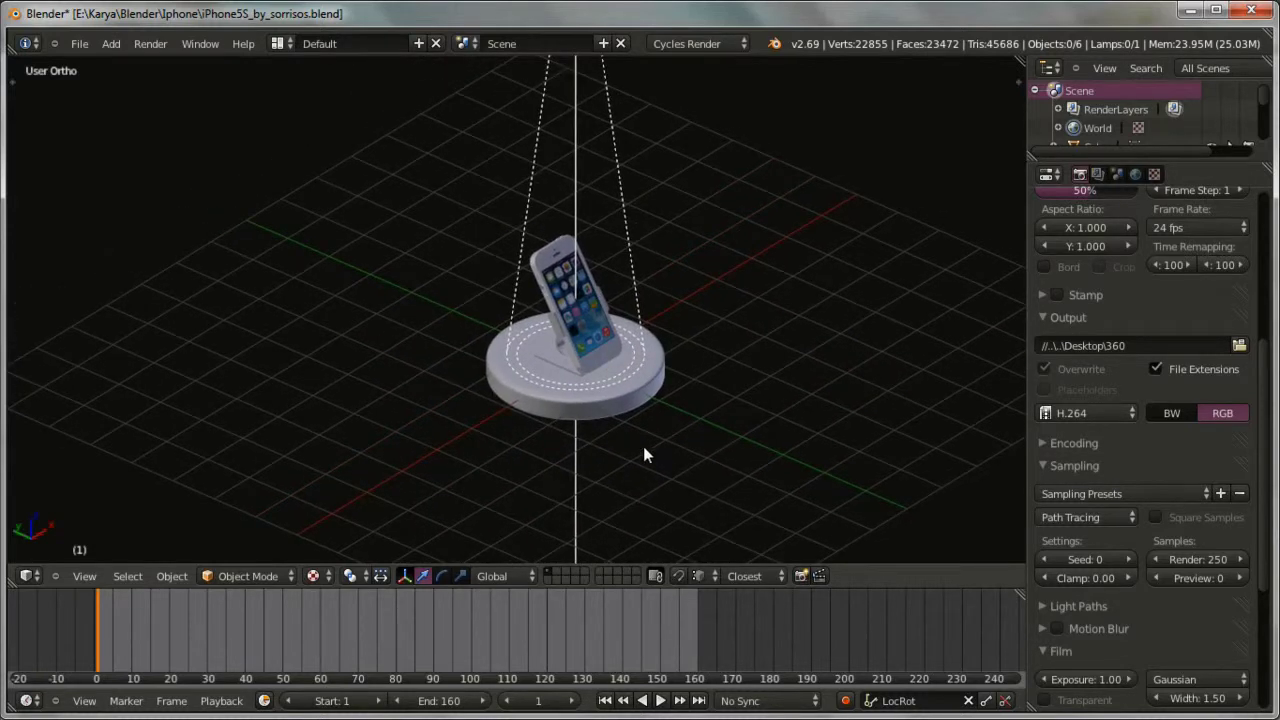
middle_drag(643, 449, 475, 427)
scroll(575, 427, down, 2)
shift+middle_drag(666, 413, 594, 430)
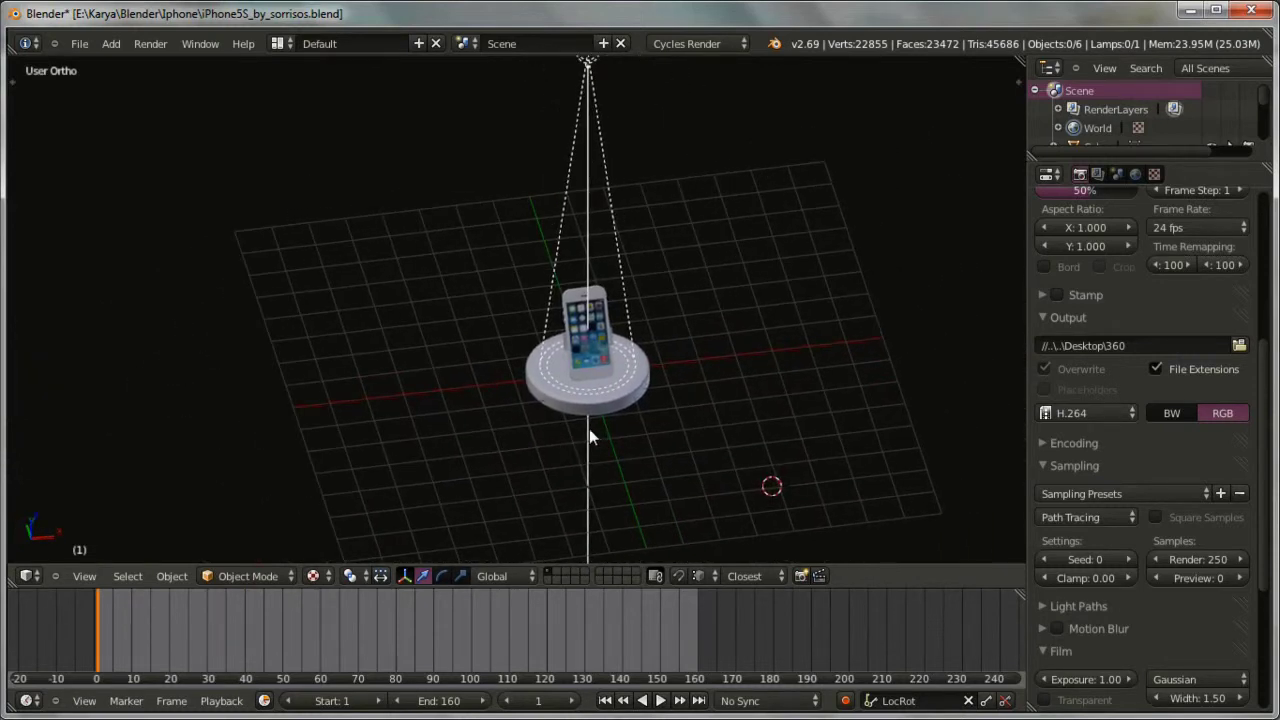
right_click(595, 384)
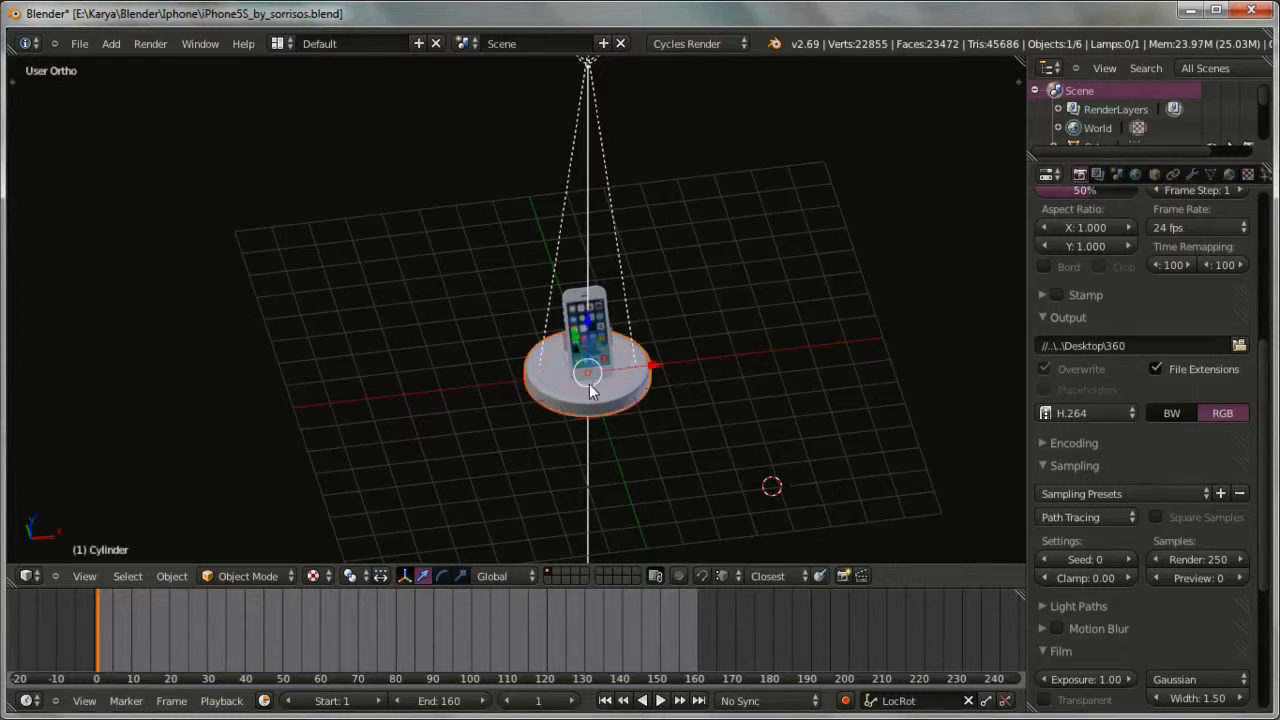
scroll(580, 437, up, 2)
middle_drag(588, 414, 589, 387)
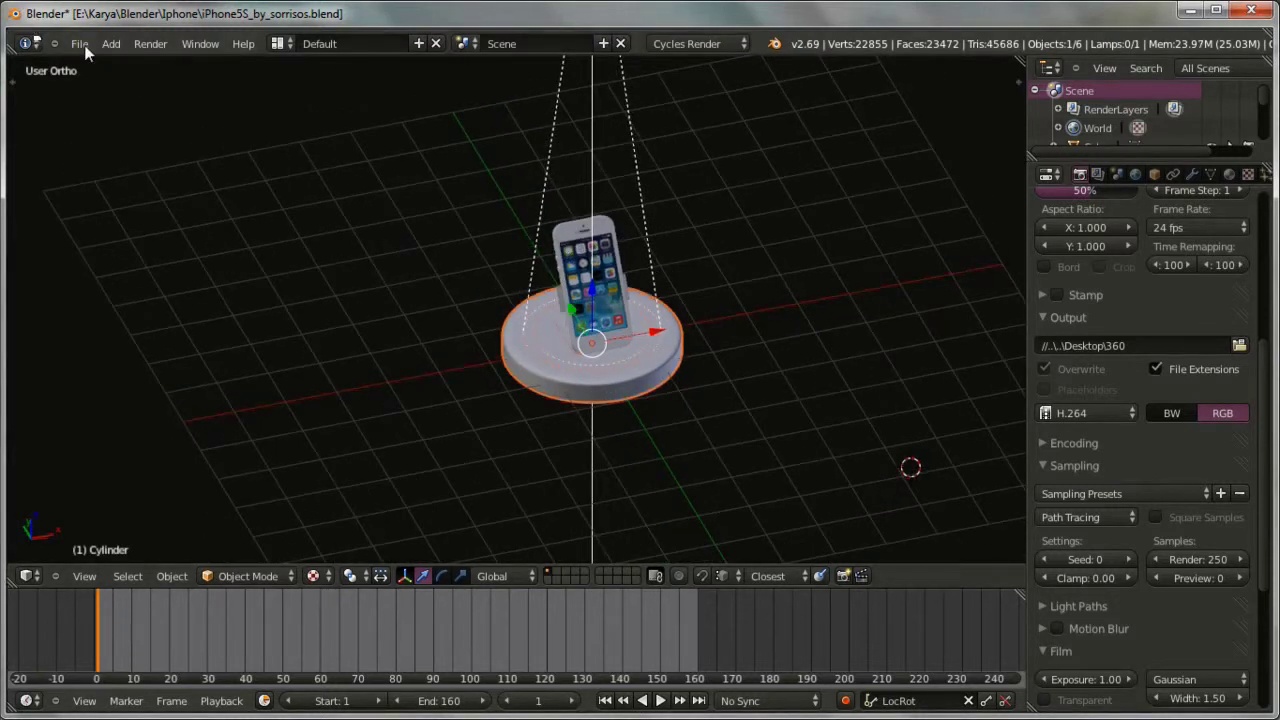
Step: Examine the phone, its stand and the round base from the side, near and far
click(115, 43)
mouse_move(176, 62)
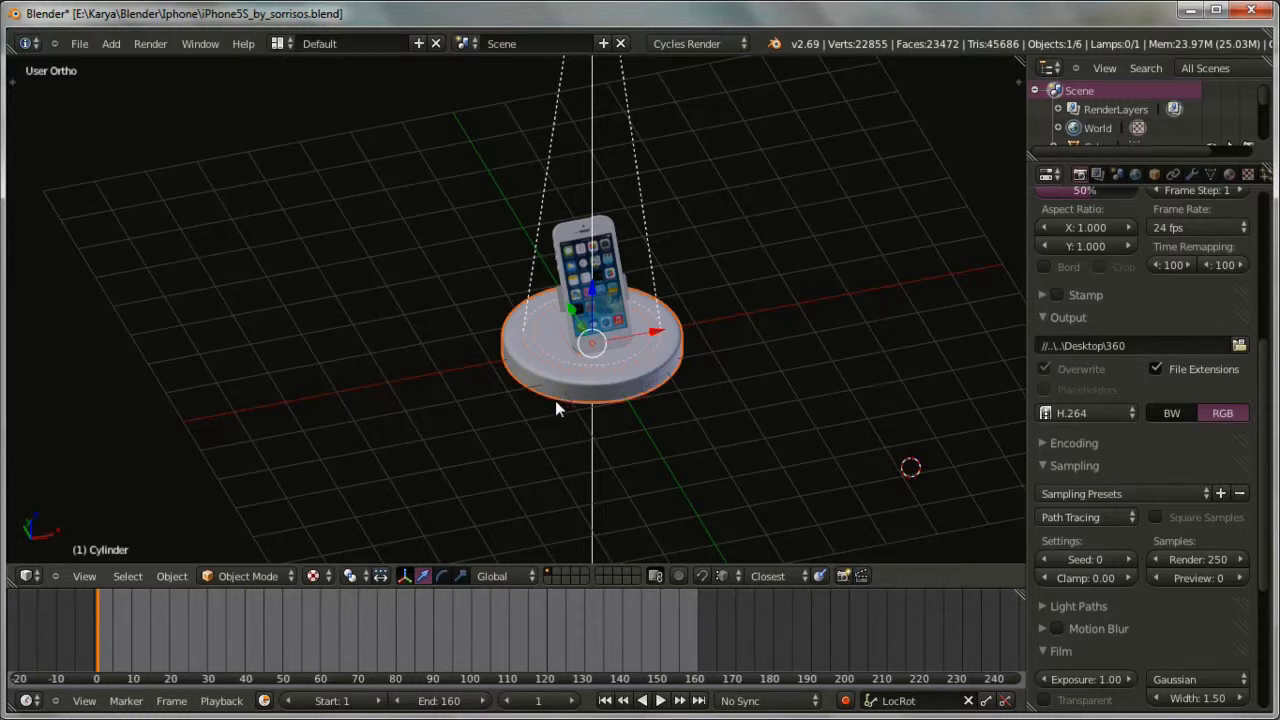
middle_drag(555, 400, 708, 357)
scroll(650, 318, up, 4)
right_click(671, 306)
scroll(641, 358, down, 3)
right_click(641, 358)
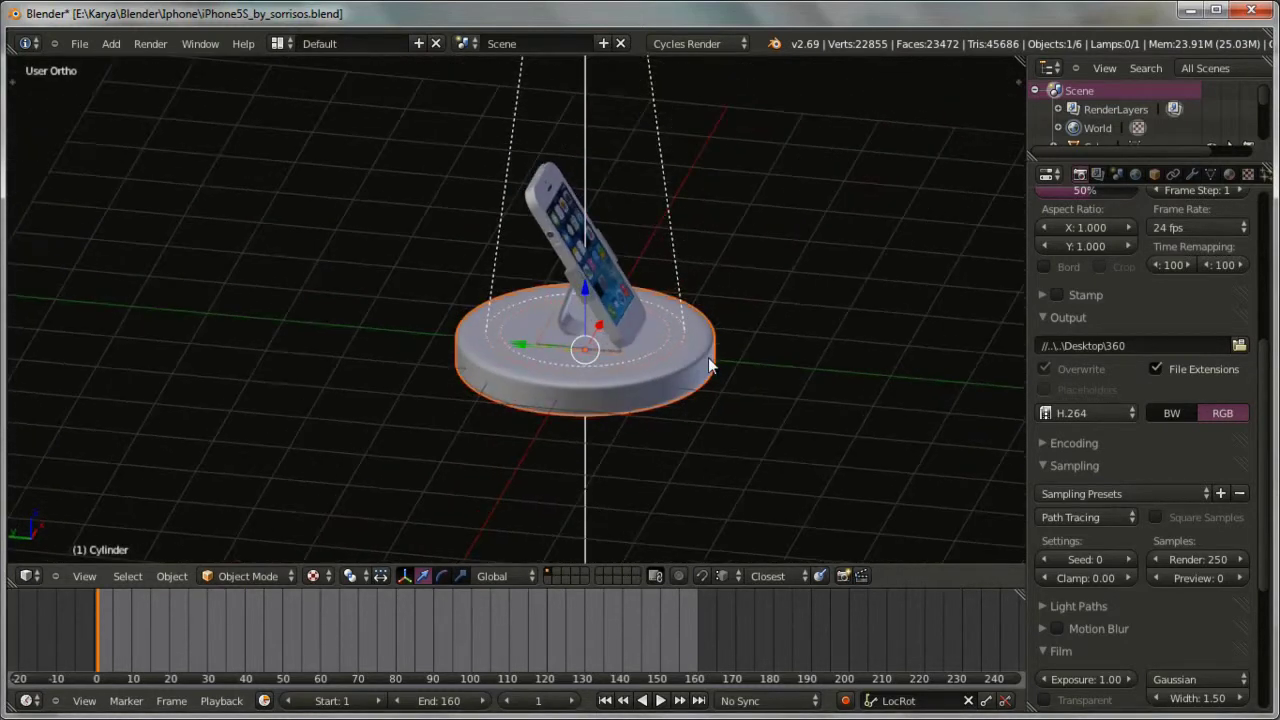
scroll(708, 357, down, 2)
scroll(670, 370, down, 2)
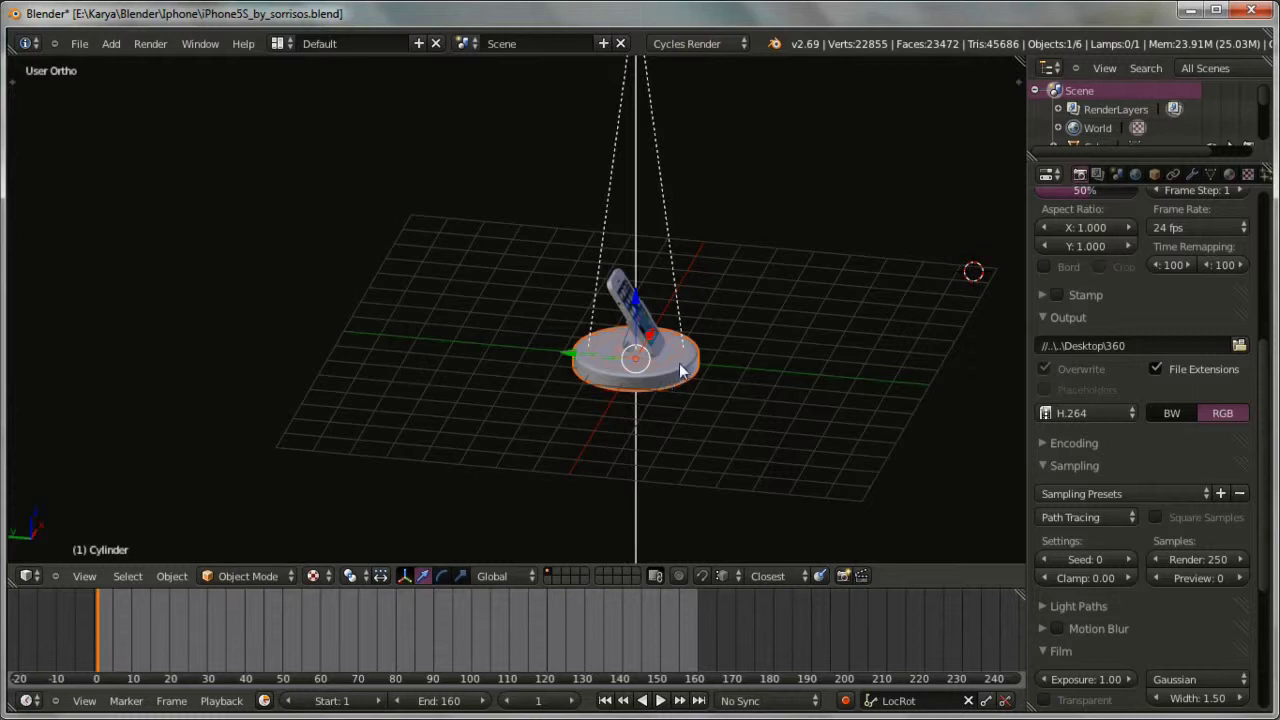
Step: Snap the 3D cursor to the scene center
middle_drag(680, 366, 575, 393)
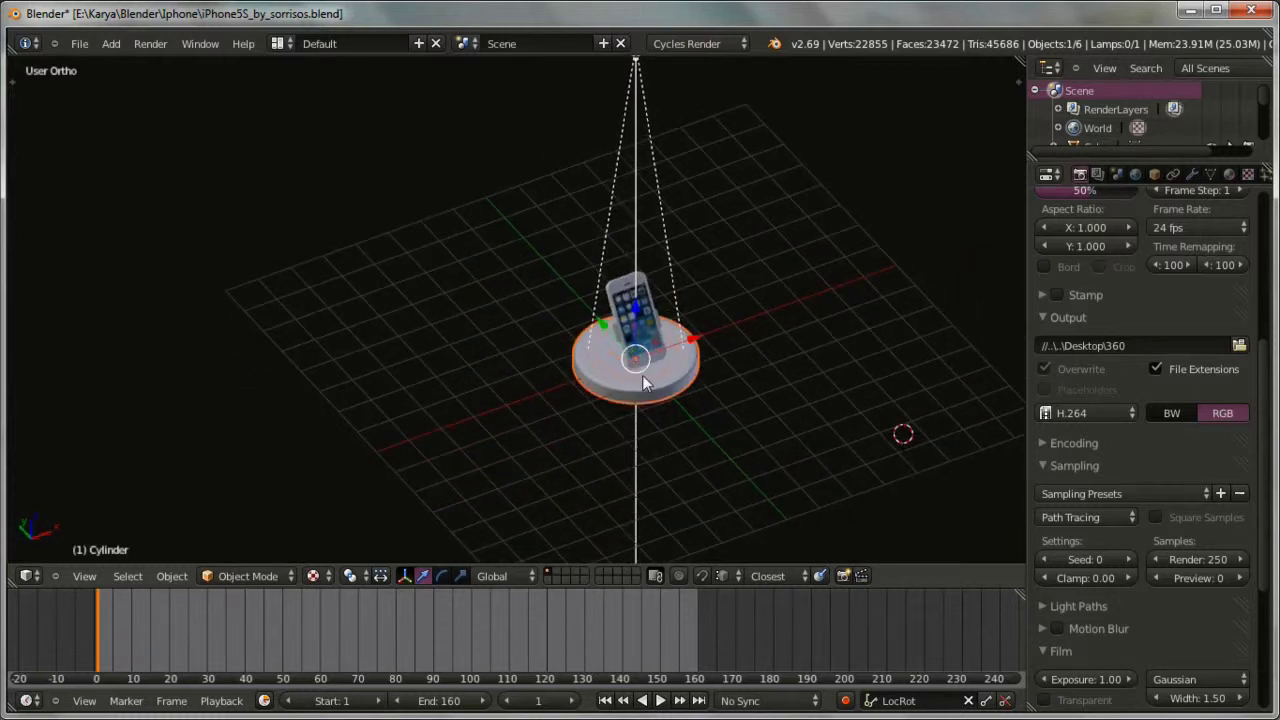
middle_drag(654, 370, 690, 360)
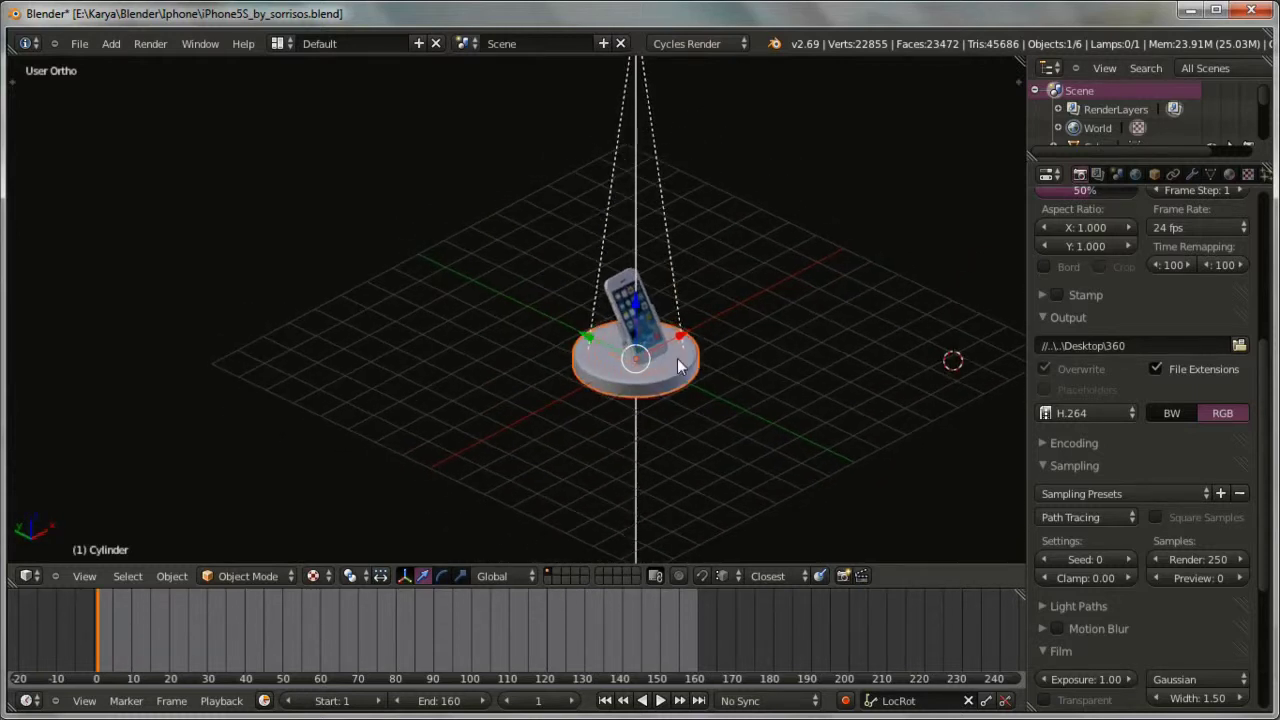
key(shift+s)
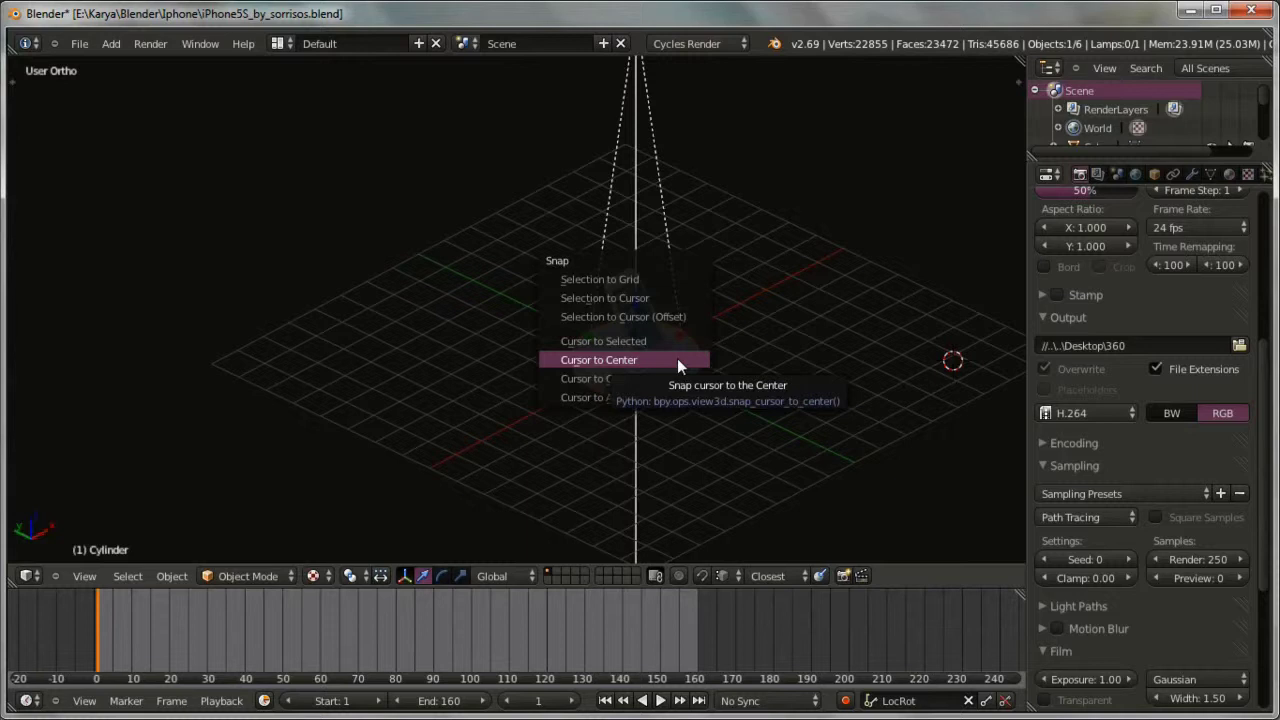
click(677, 358)
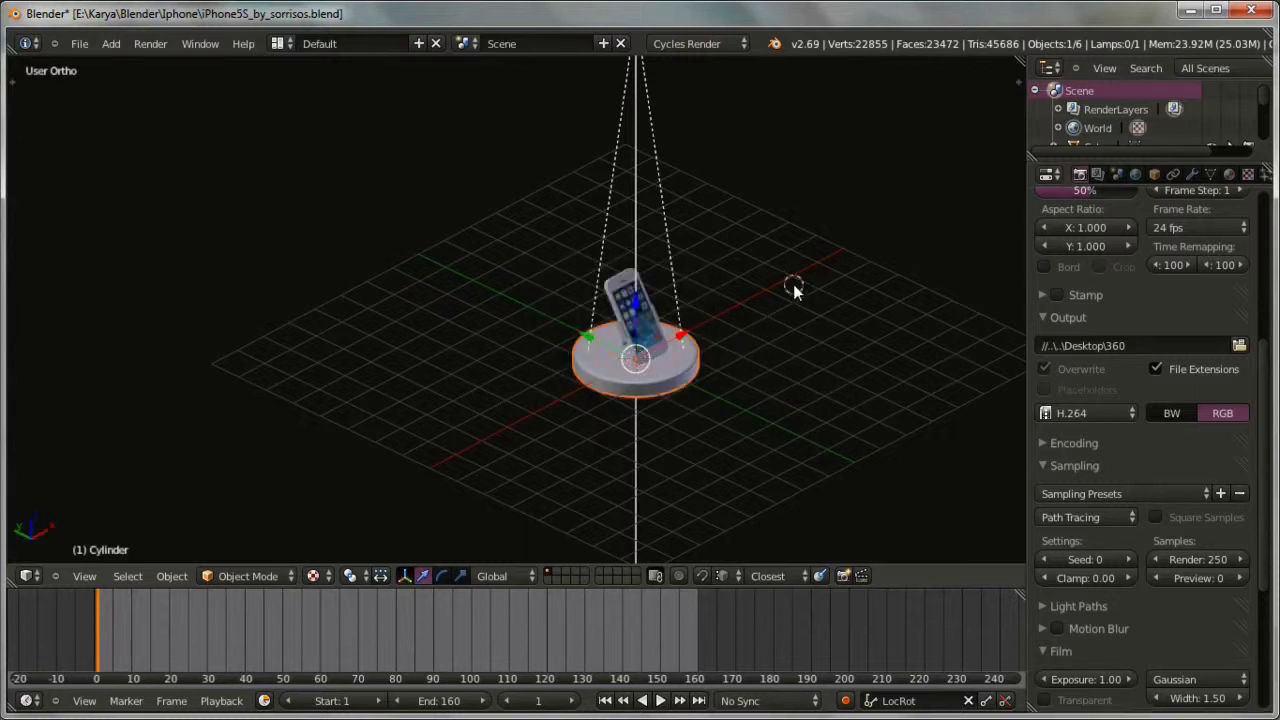
Step: Try the 3D cursor at several spots around the base, ending beside it, and add a cube mesh there
click(511, 388)
click(386, 357)
click(352, 213)
click(529, 176)
click(730, 207)
click(791, 237)
click(830, 371)
click(111, 43)
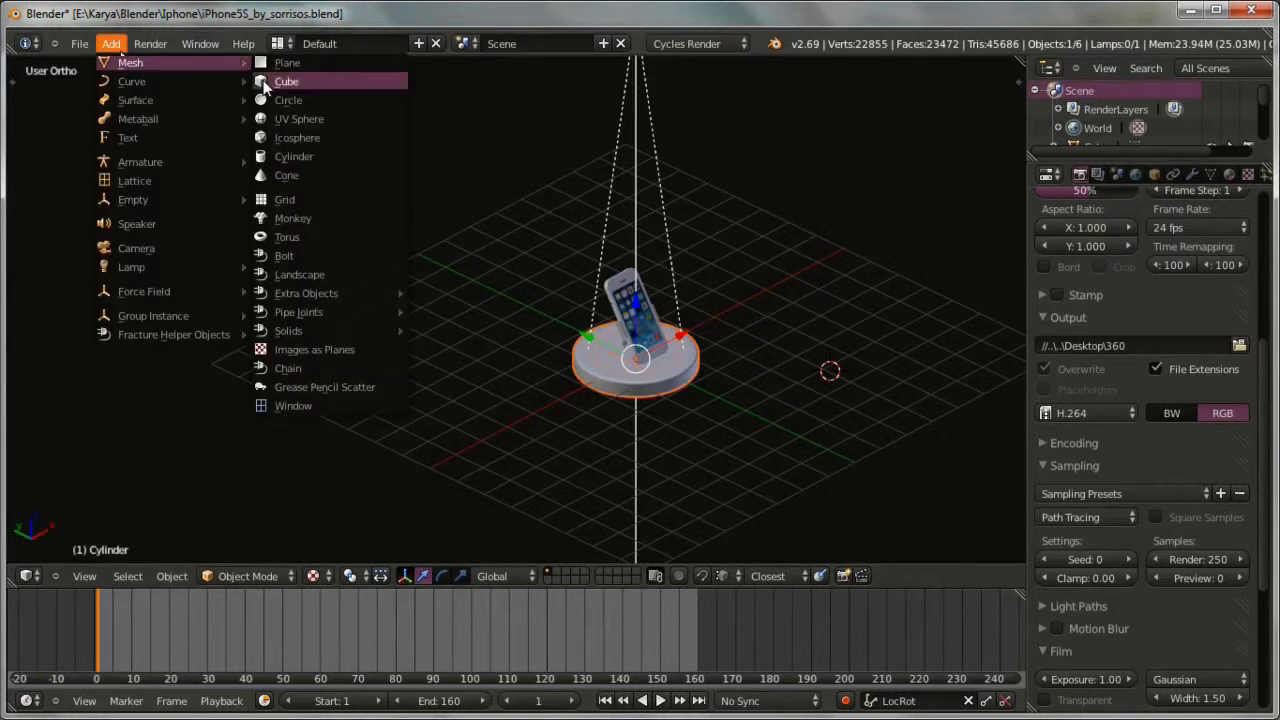
click(268, 86)
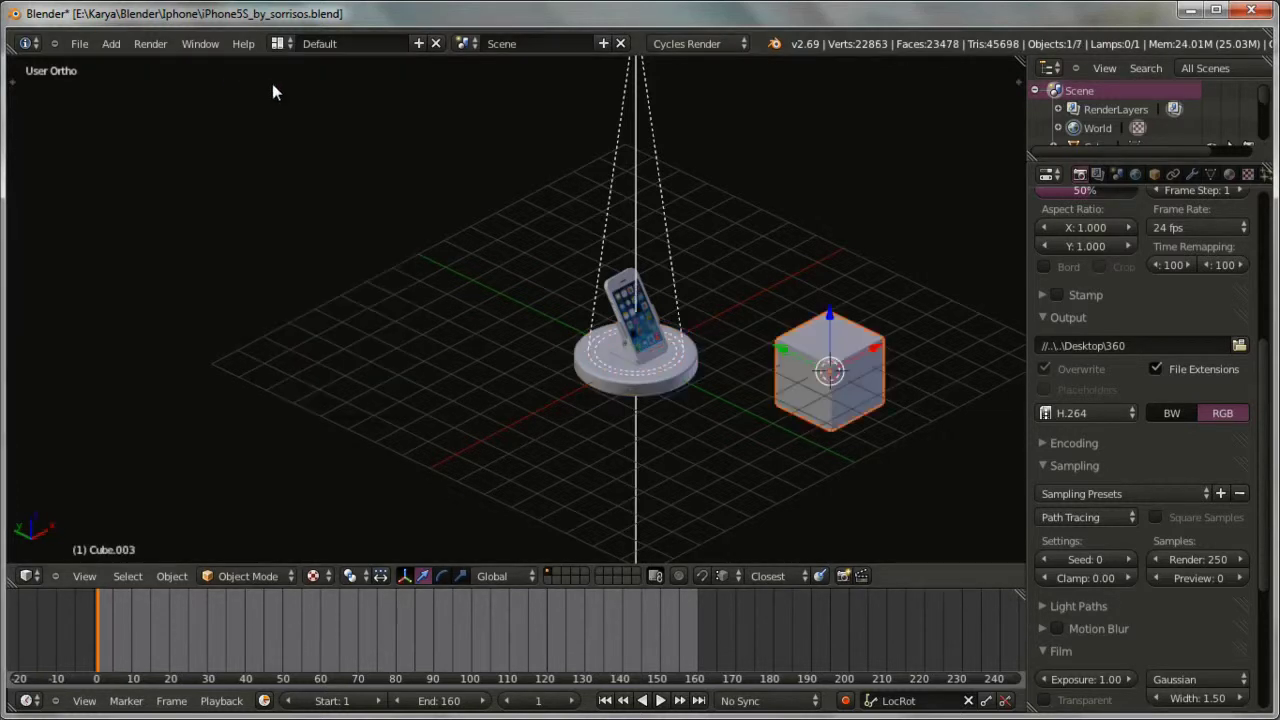
Step: Place the 3D cursor in the empty space off the grid's far edge and add a cylinder mesh there
click(306, 205)
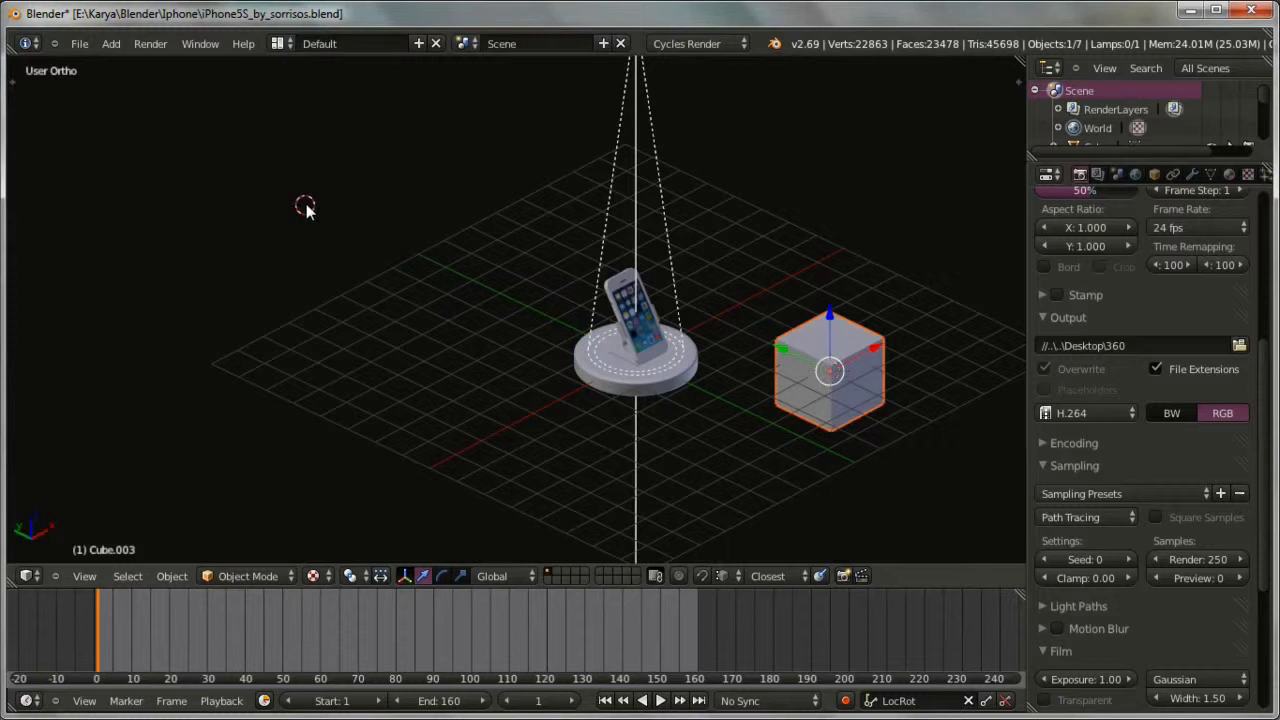
click(108, 44)
mouse_move(114, 63)
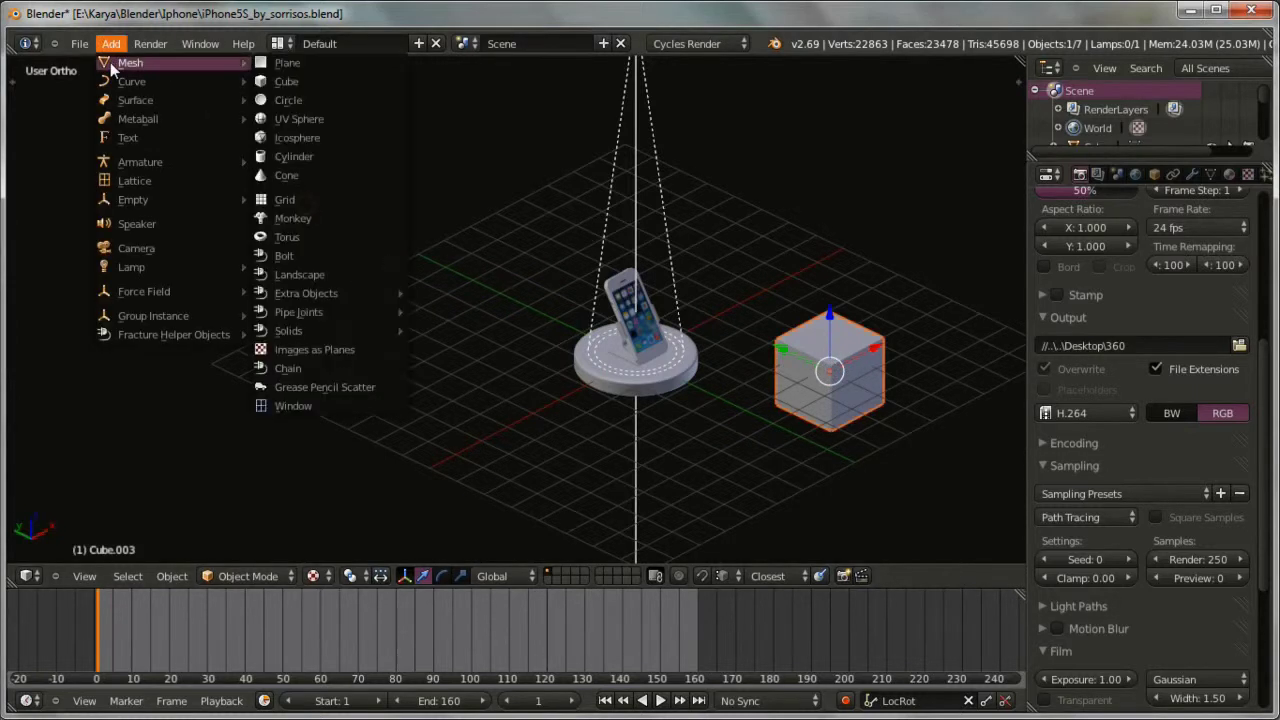
click(308, 156)
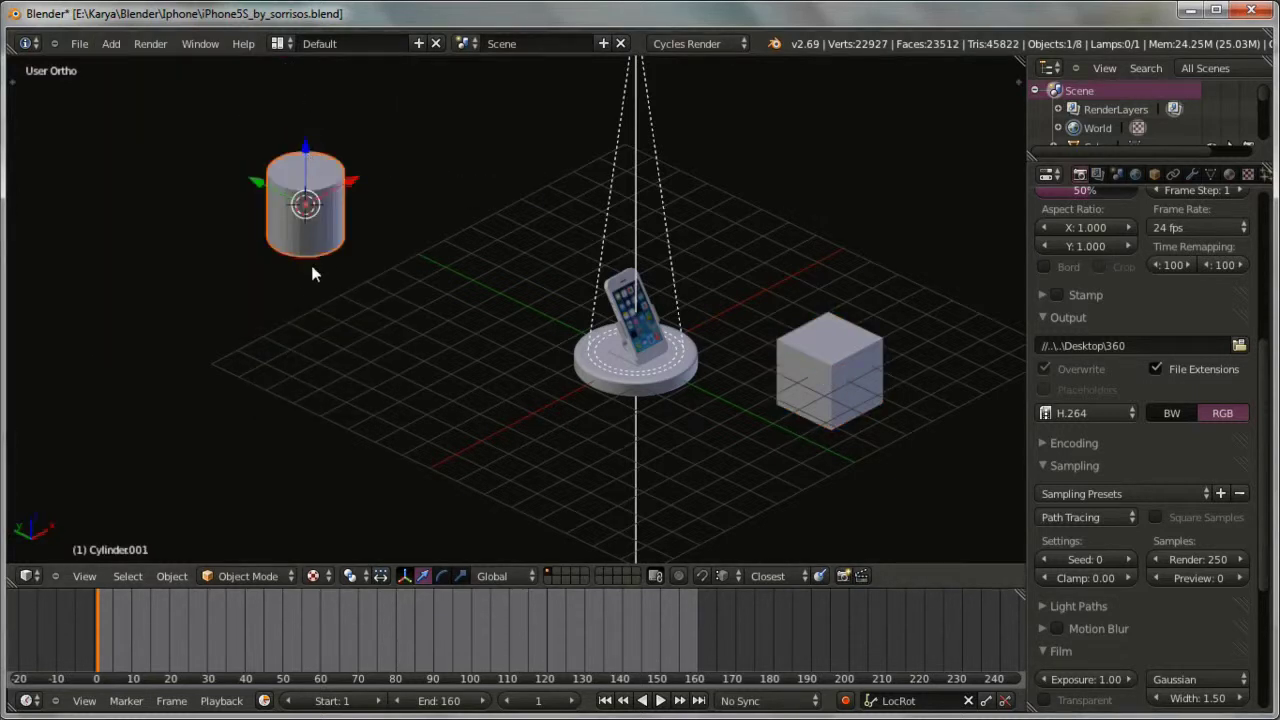
Step: Delete the newly added cylinder and cube
key(x)
right_click(826, 338)
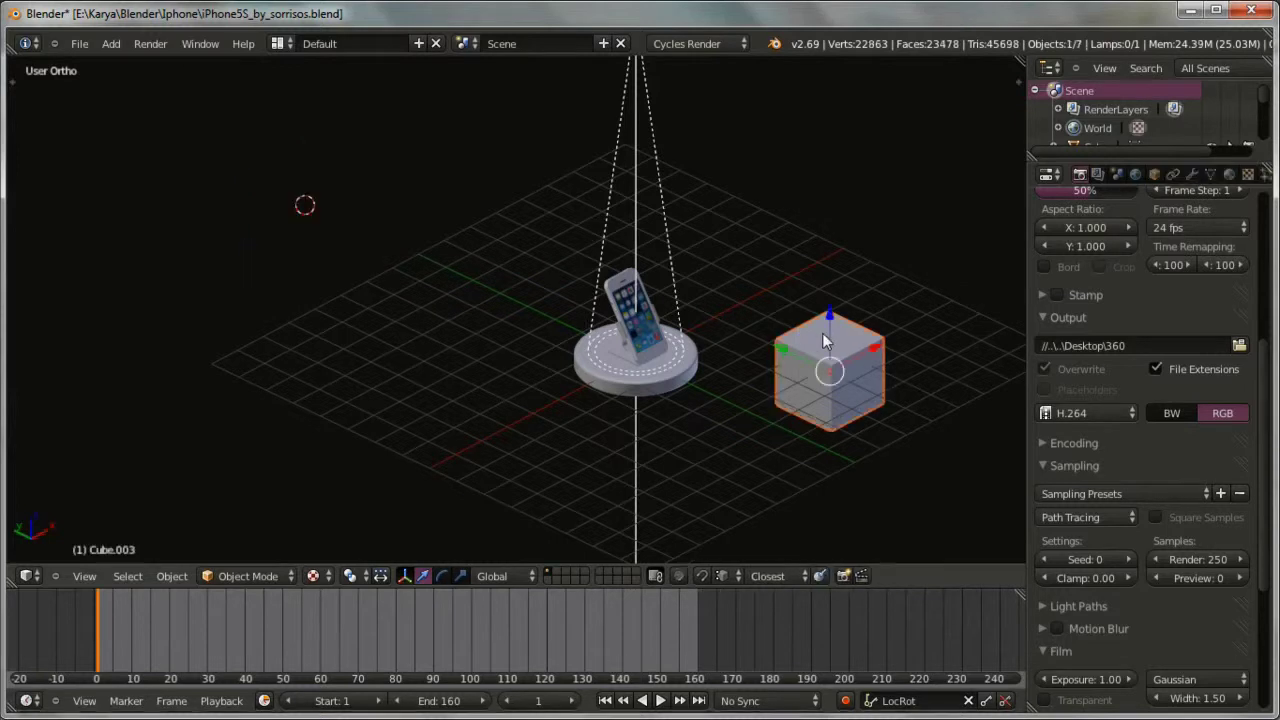
key(x)
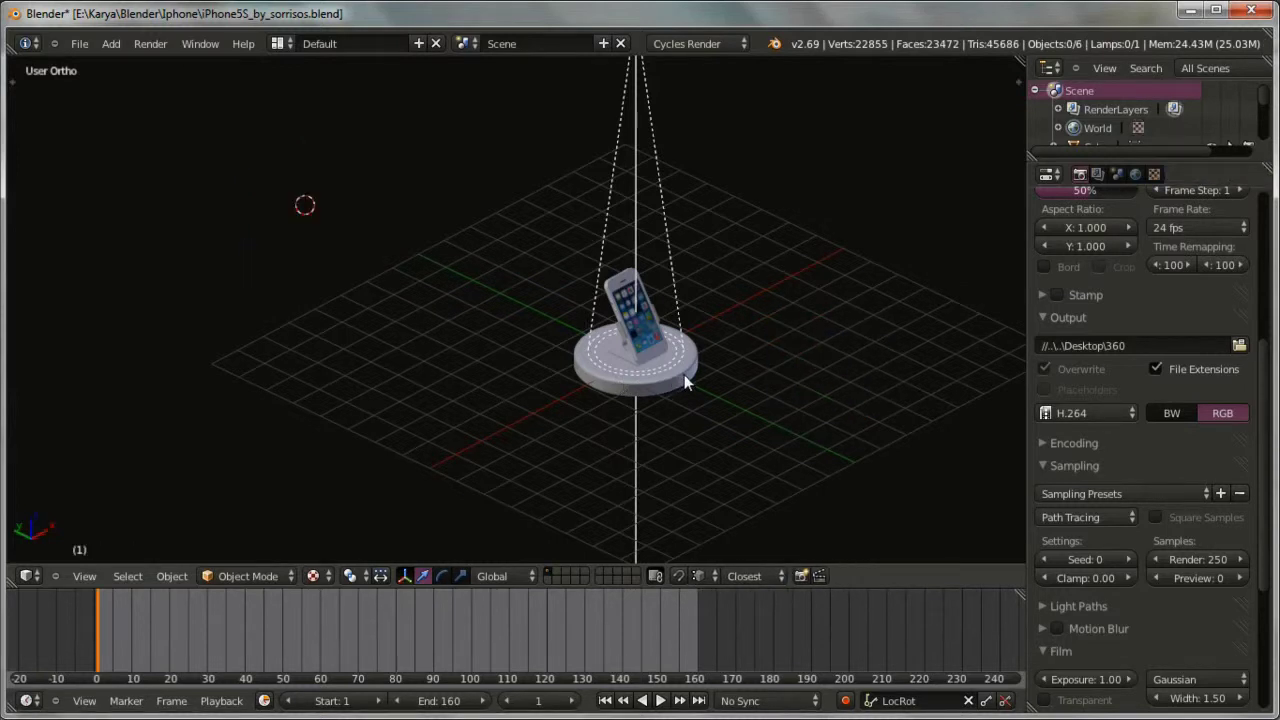
Step: Snap the 3D cursor to the scene center and check its position in top view and wireframe, ending in solid shading
key(shift+s)
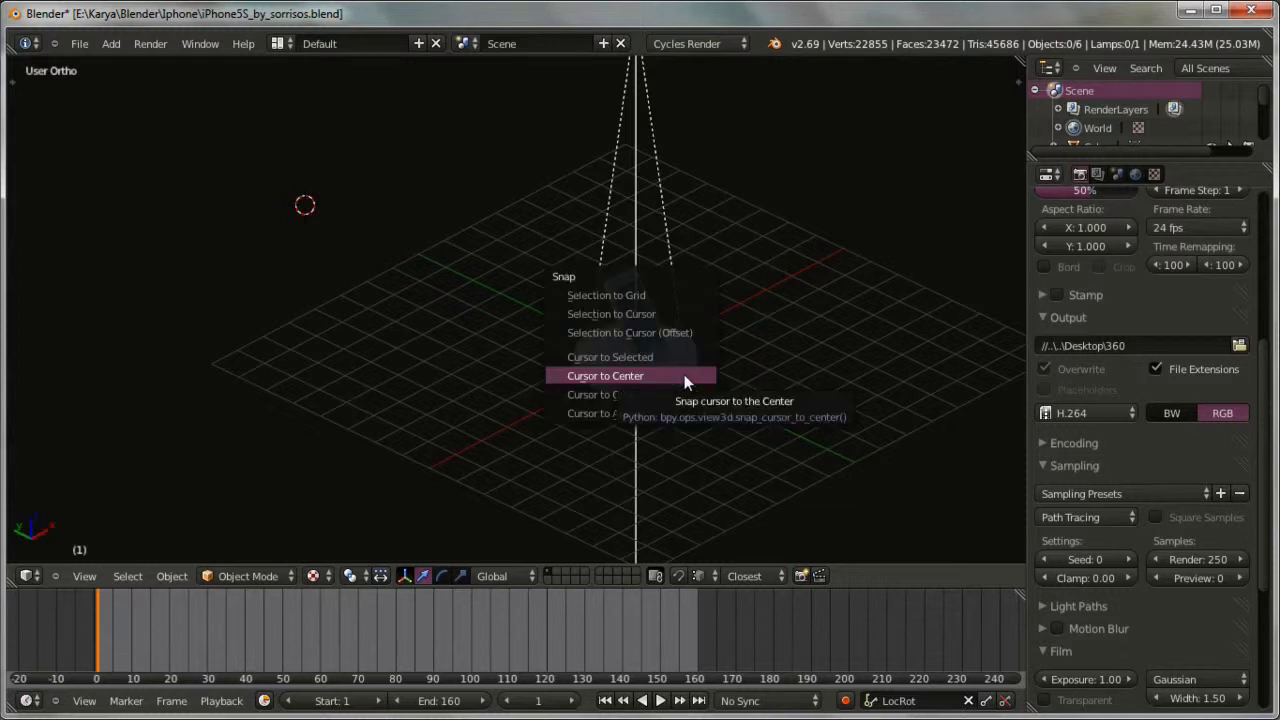
click(684, 376)
middle_drag(709, 381, 650, 383)
key(KP_7)
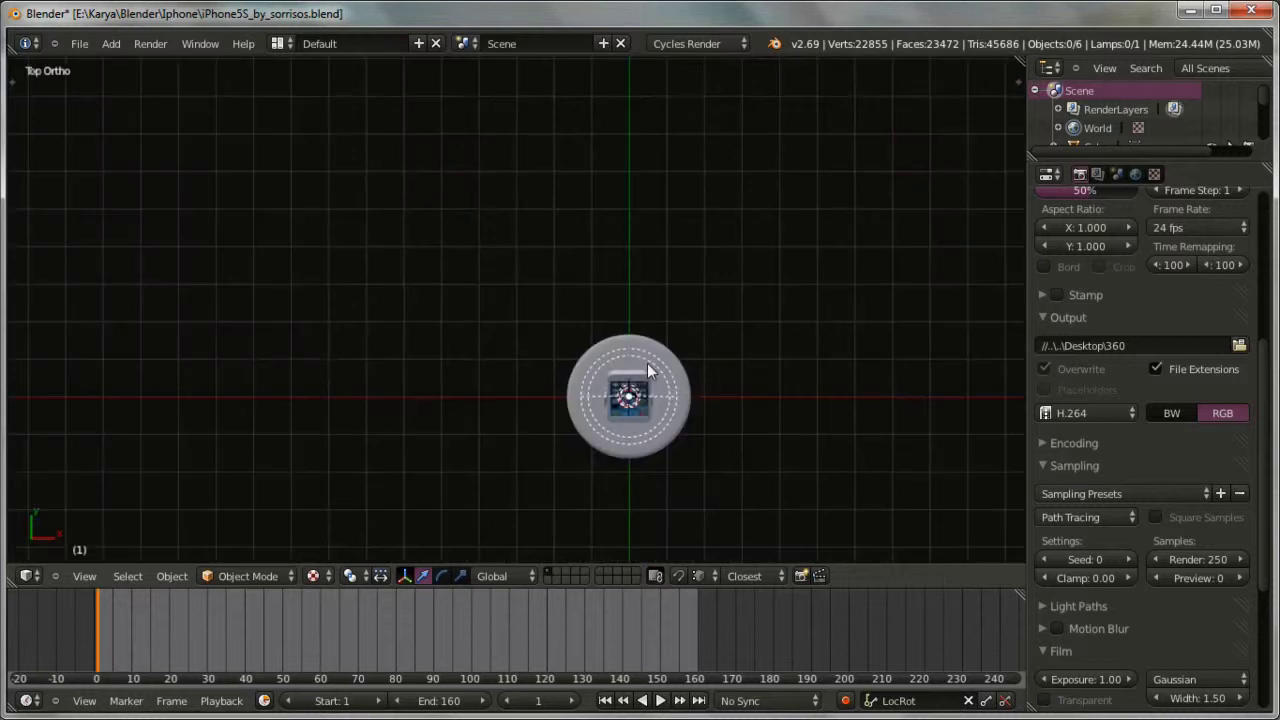
scroll(647, 411, up, 2)
scroll(647, 411, up, 2)
key(z)
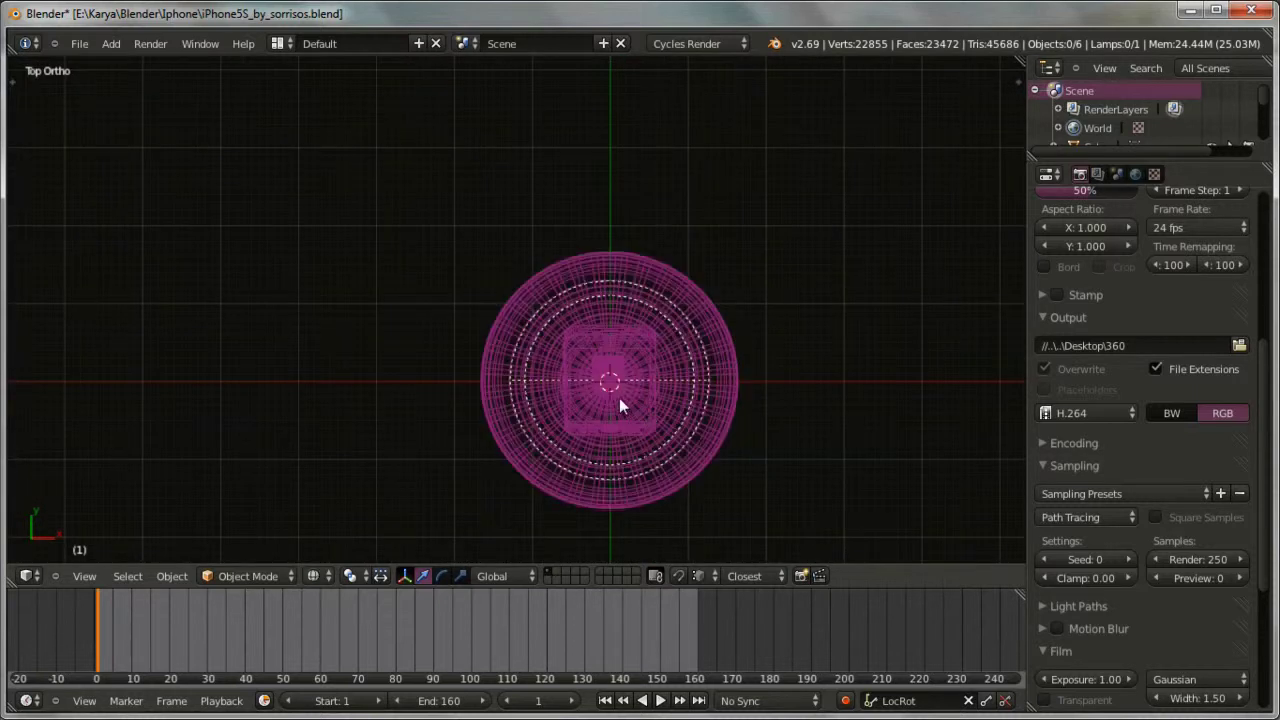
middle_drag(589, 417, 653, 366)
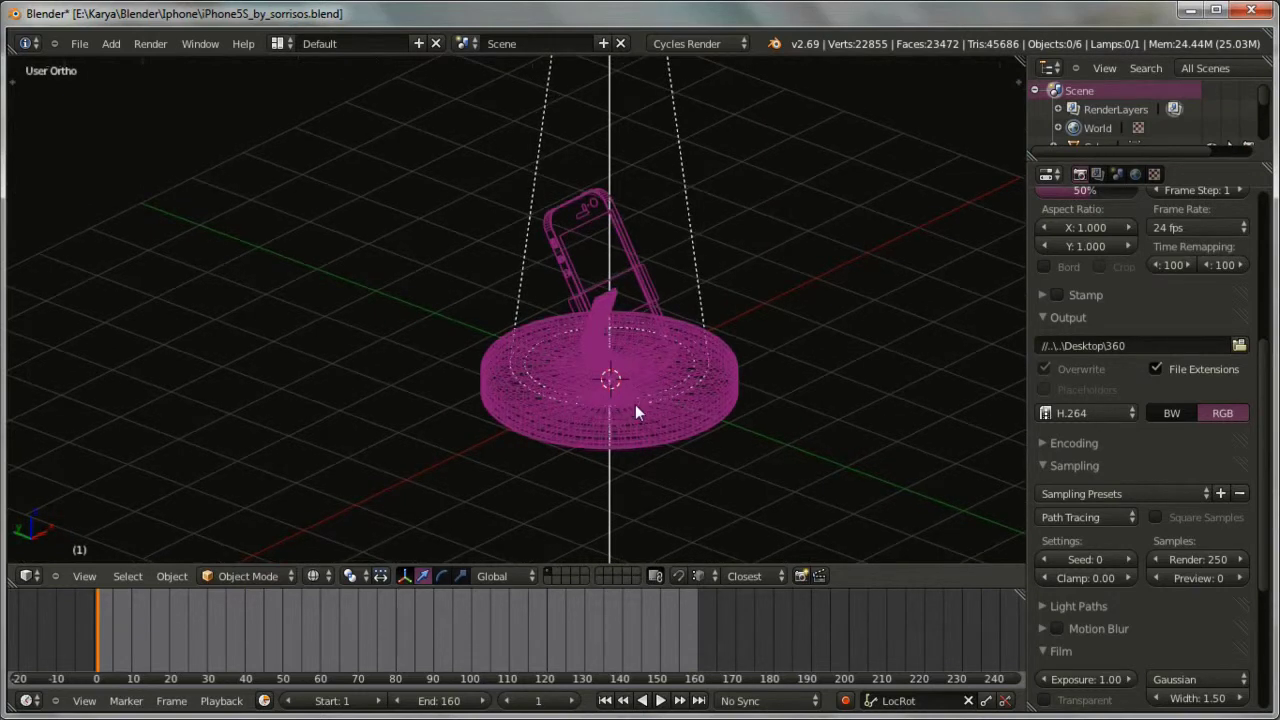
key(z)
mouse_move(602, 418)
middle_down()
mouse_move(640, 369)
mouse_move(671, 355)
mouse_move(680, 374)
mouse_move(627, 433)
middle_up()
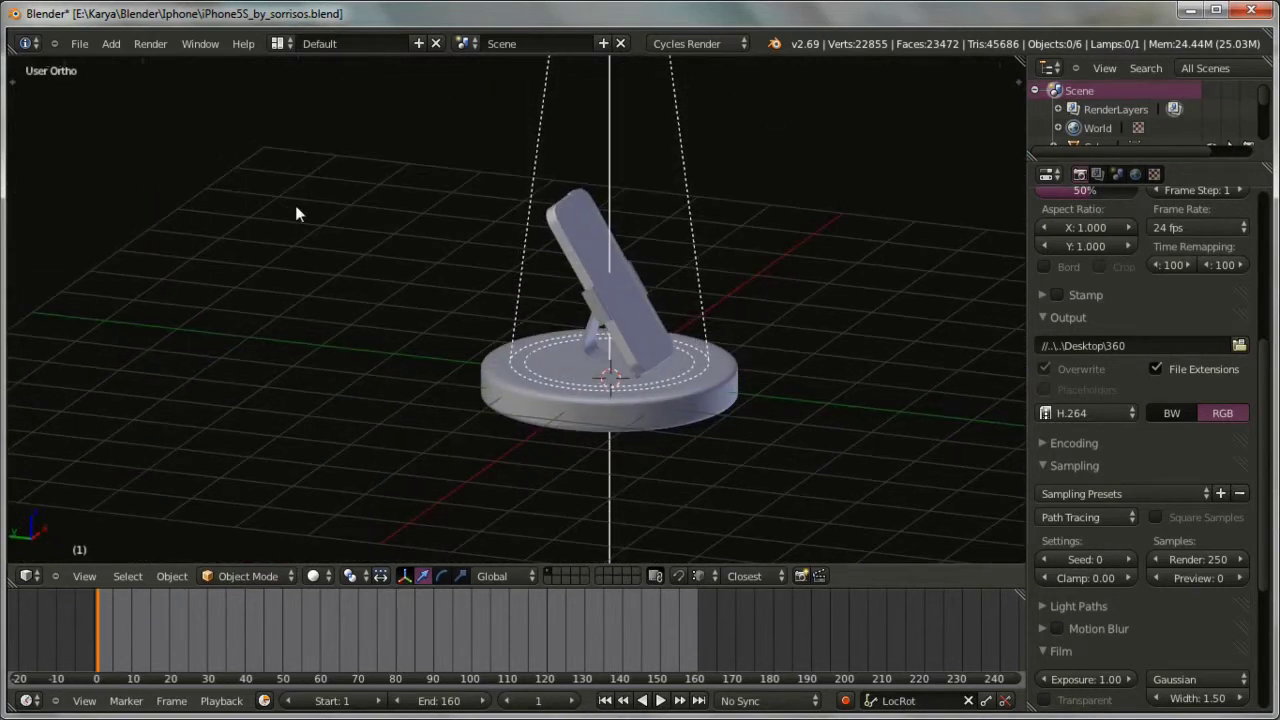
Step: Add a camera at the 3D cursor in the center of the base
click(110, 43)
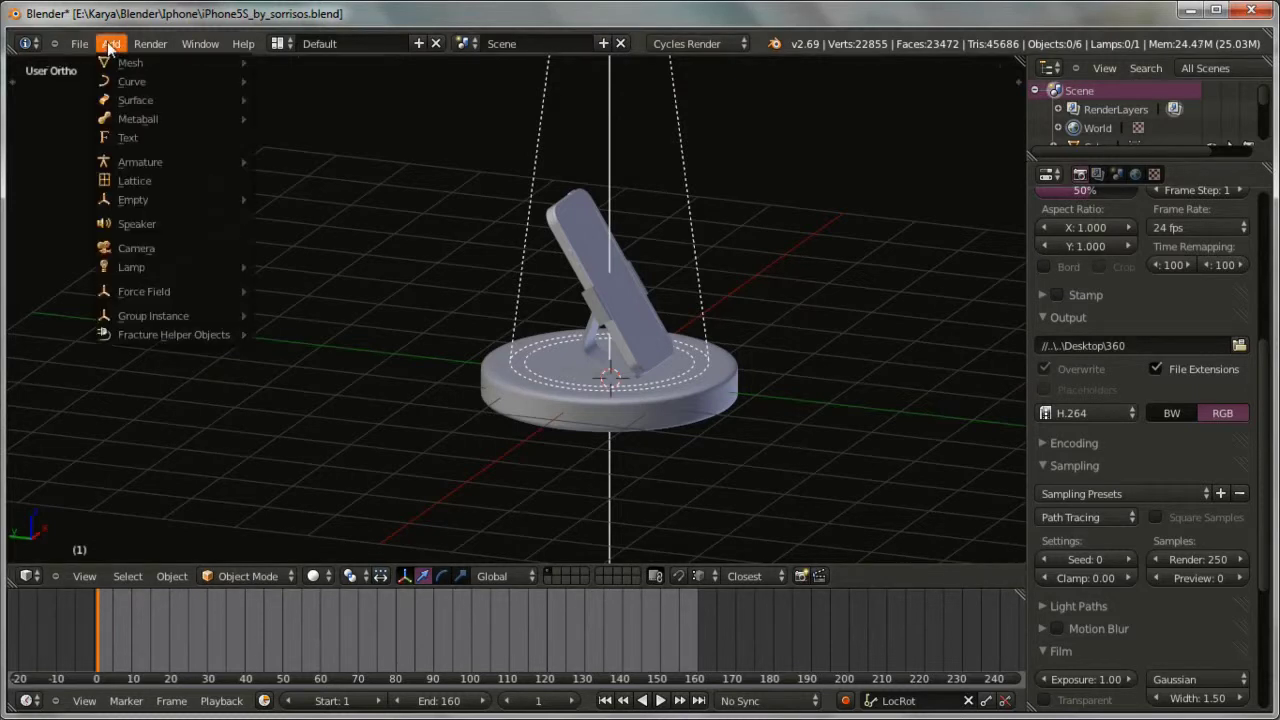
click(168, 248)
scroll(443, 314, down, 3)
middle_drag(489, 325, 535, 333)
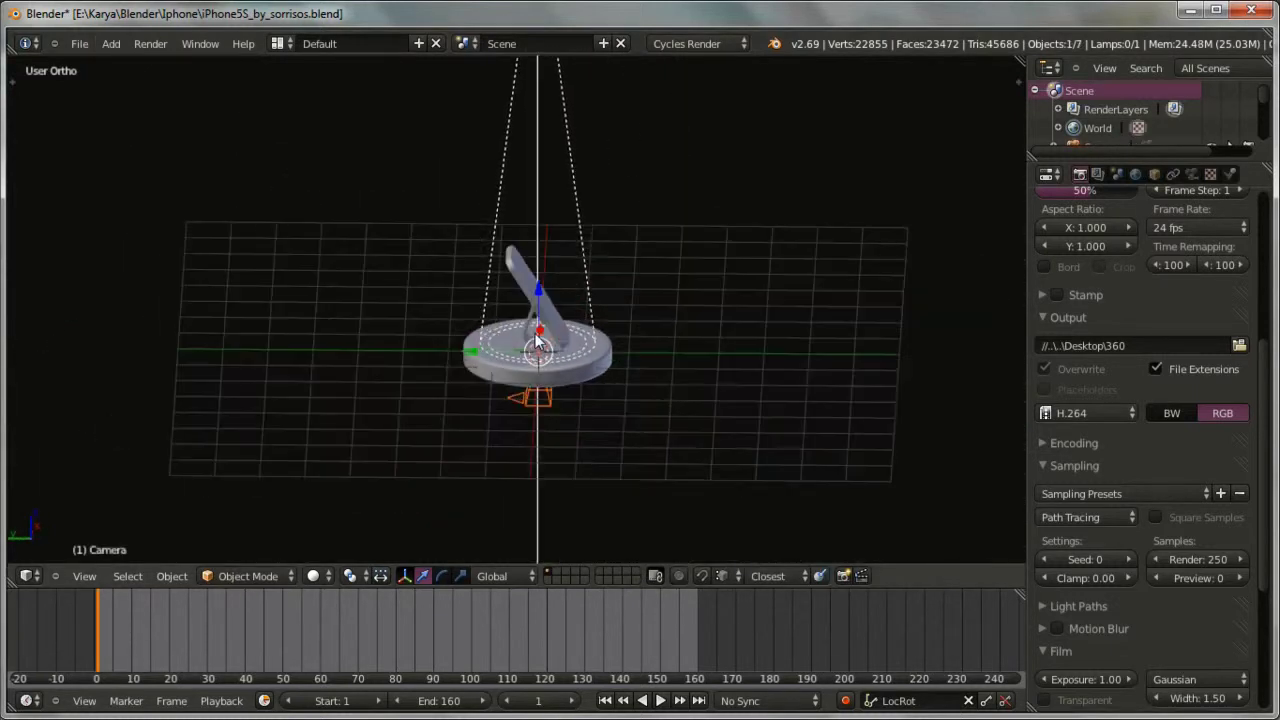
Step: Show the transform properties in the right orthographic view and move the camera along Y to about -6.65
key(KP_3)
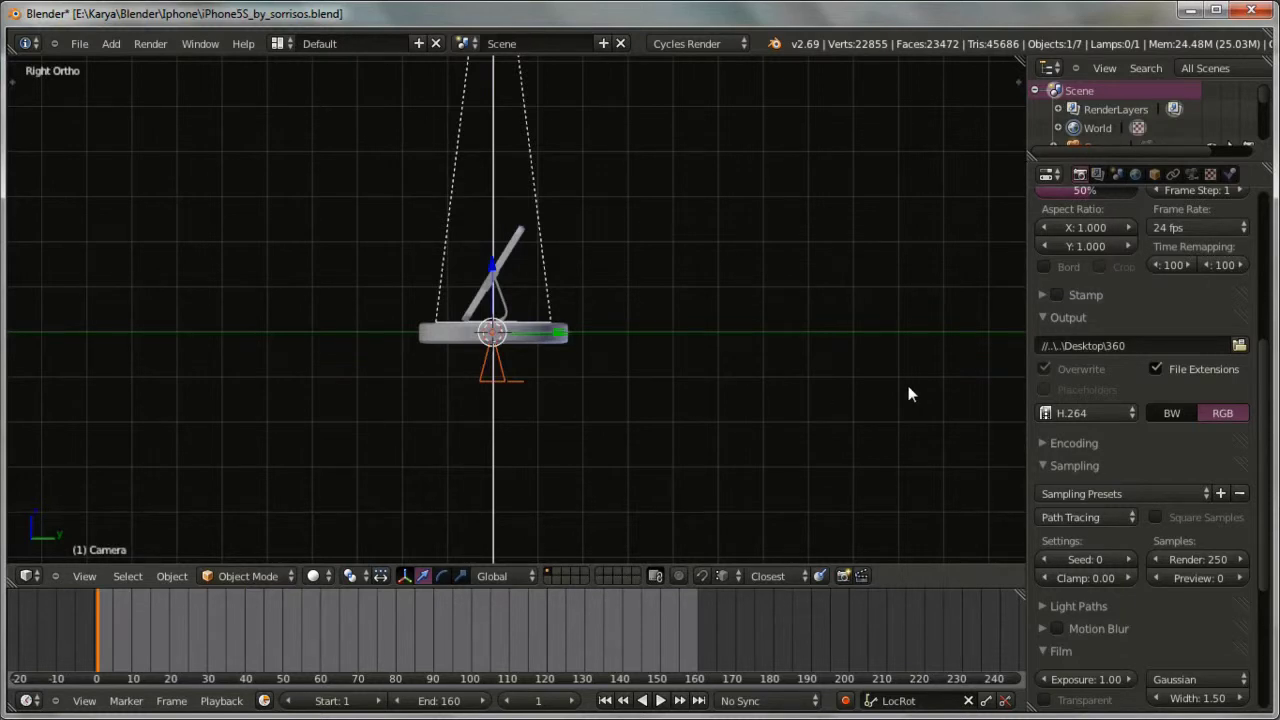
key(n)
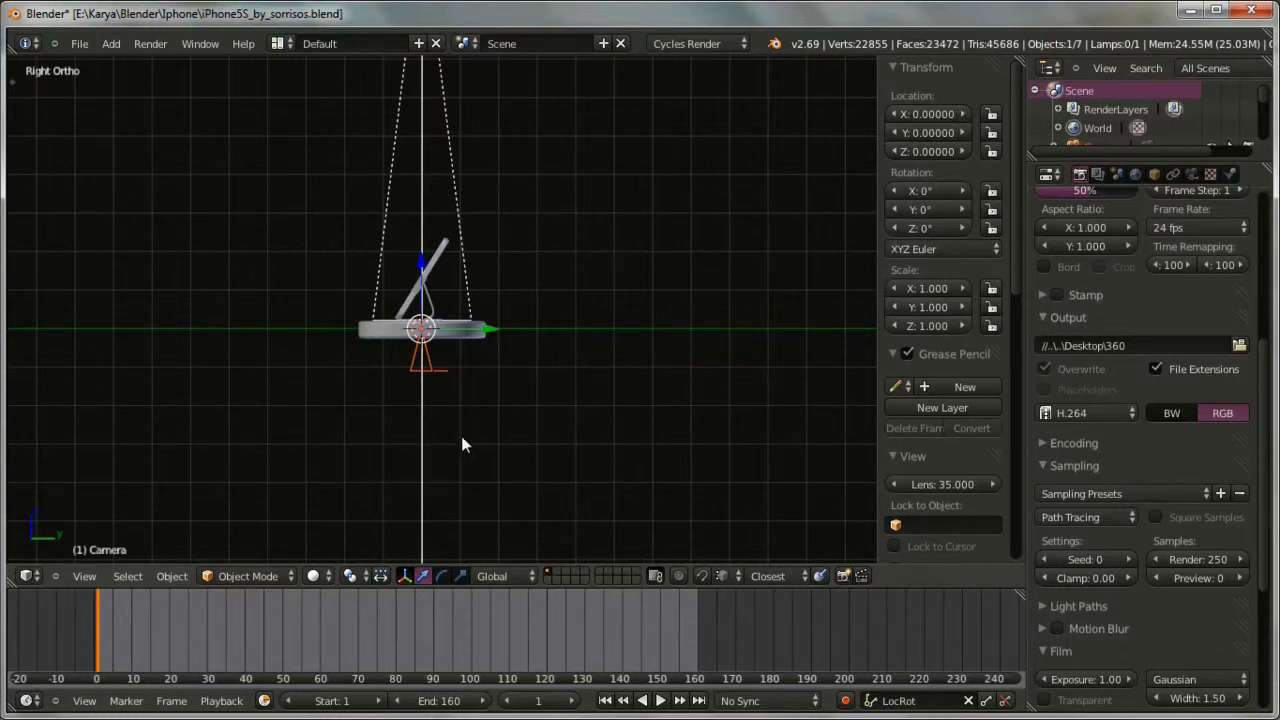
shift+middle_drag(462, 437, 547, 448)
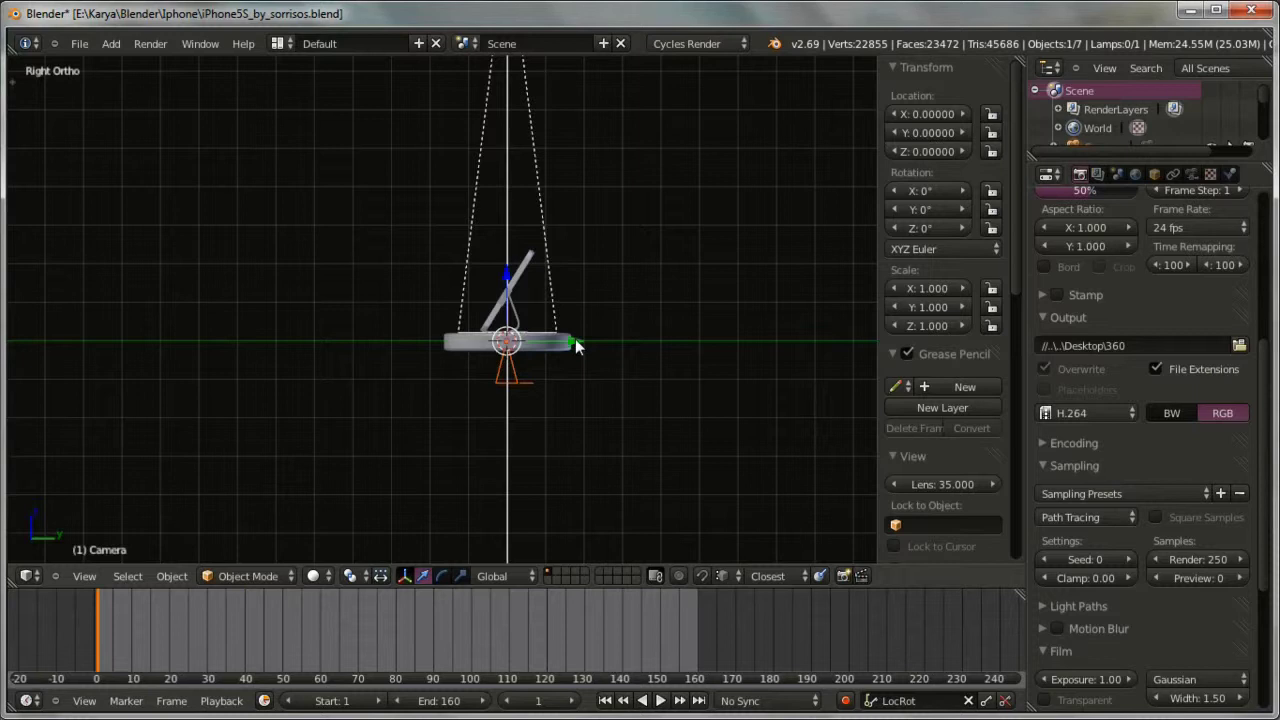
drag(575, 339, 312, 350)
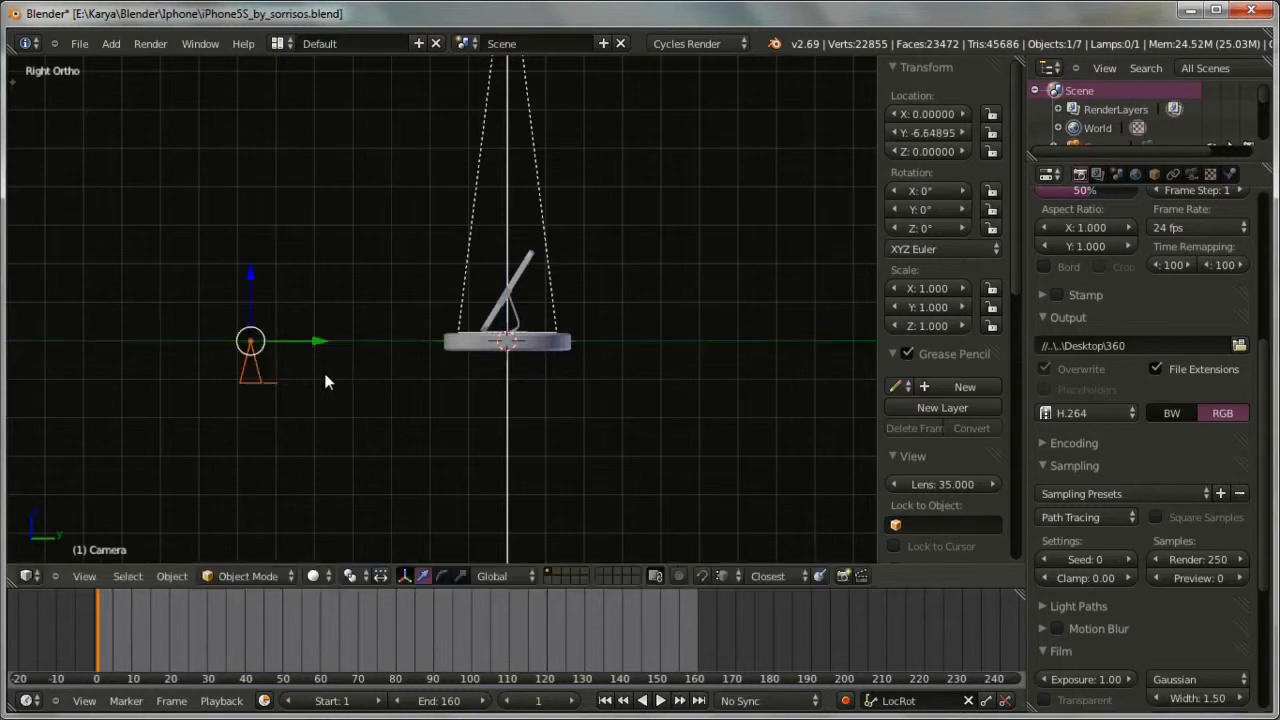
Step: Rotate the camera about the global X axis to about 89.3° in the right orthographic view so it faces the phone
middle_drag(341, 421, 471, 473)
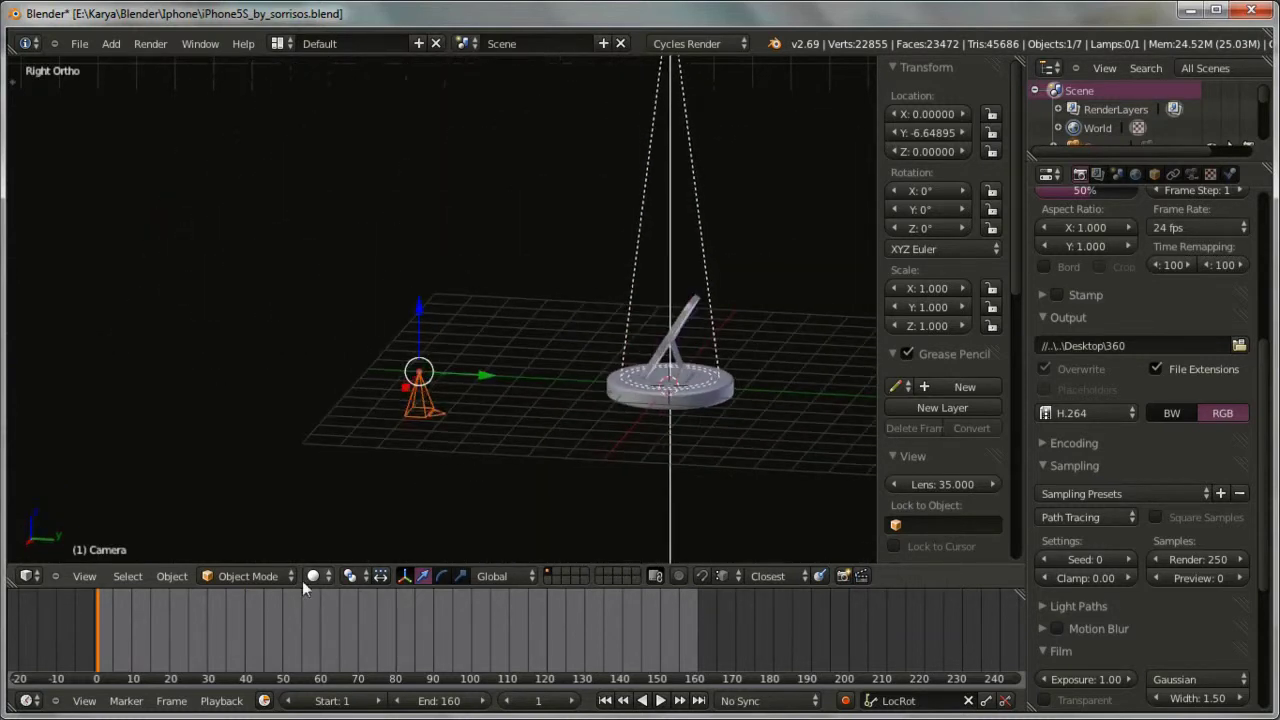
click(115, 580)
mouse_move(87, 577)
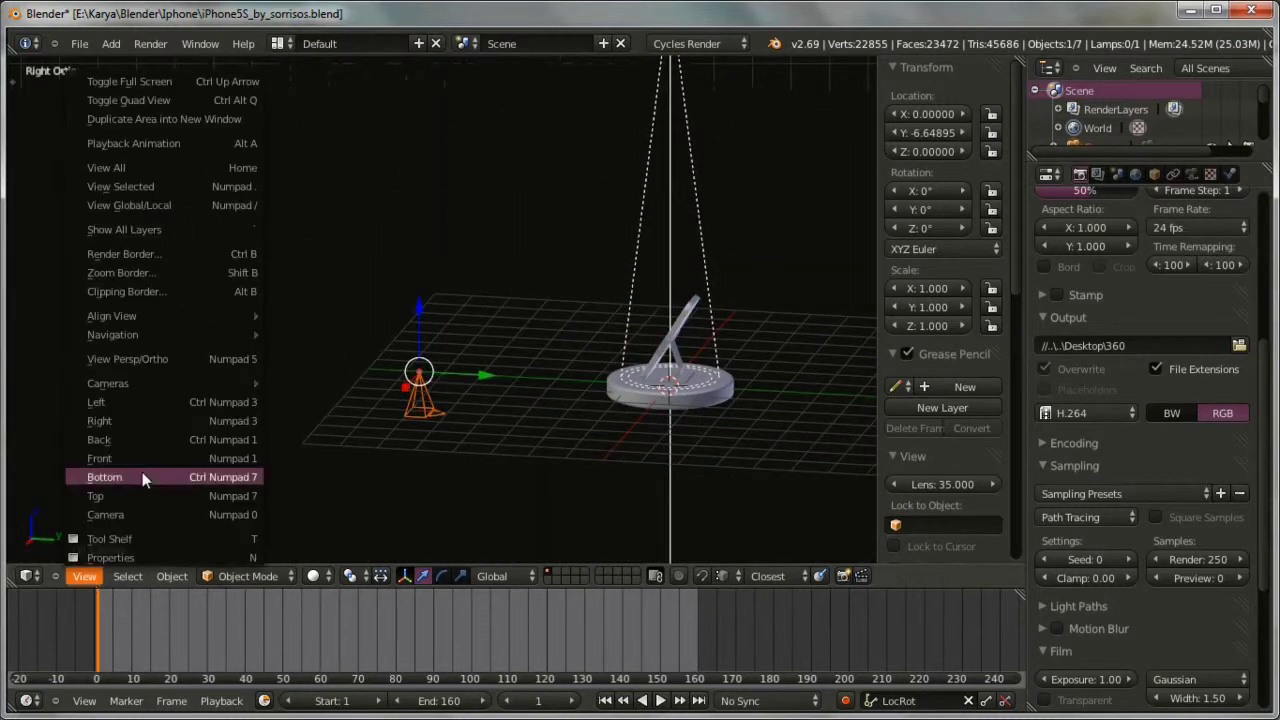
click(131, 421)
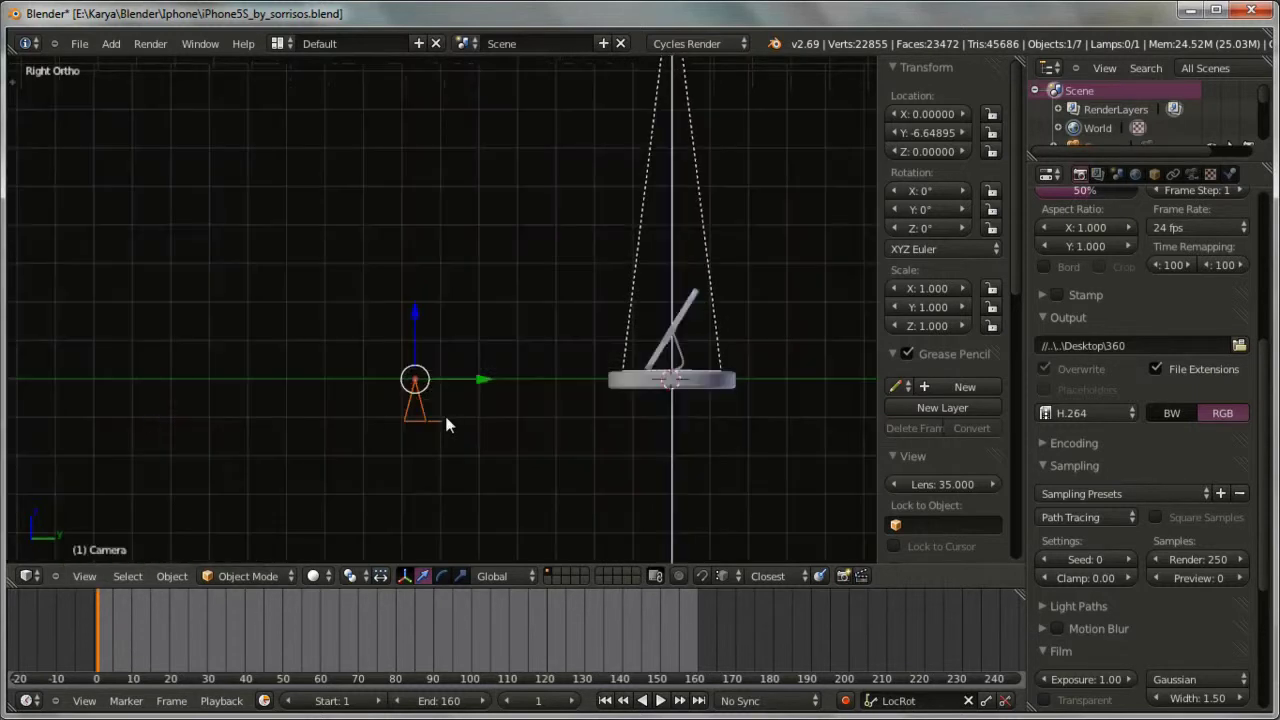
click(540, 482)
key(r)
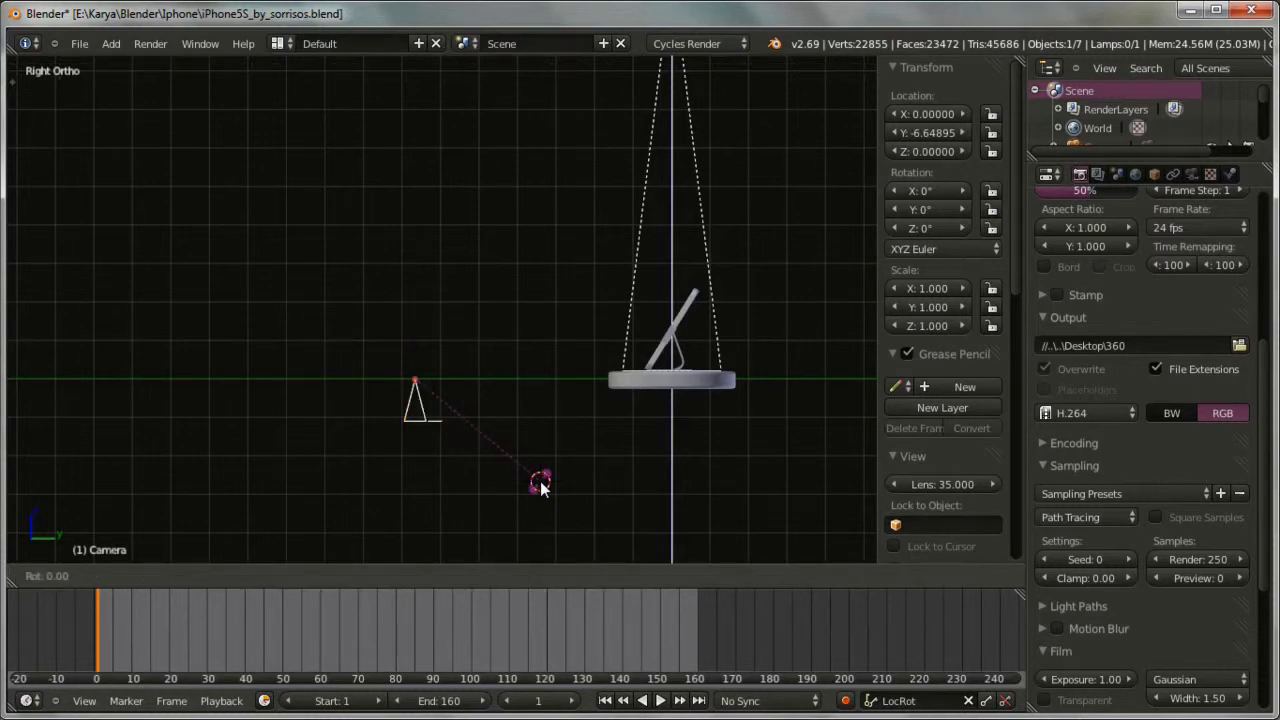
key(x)
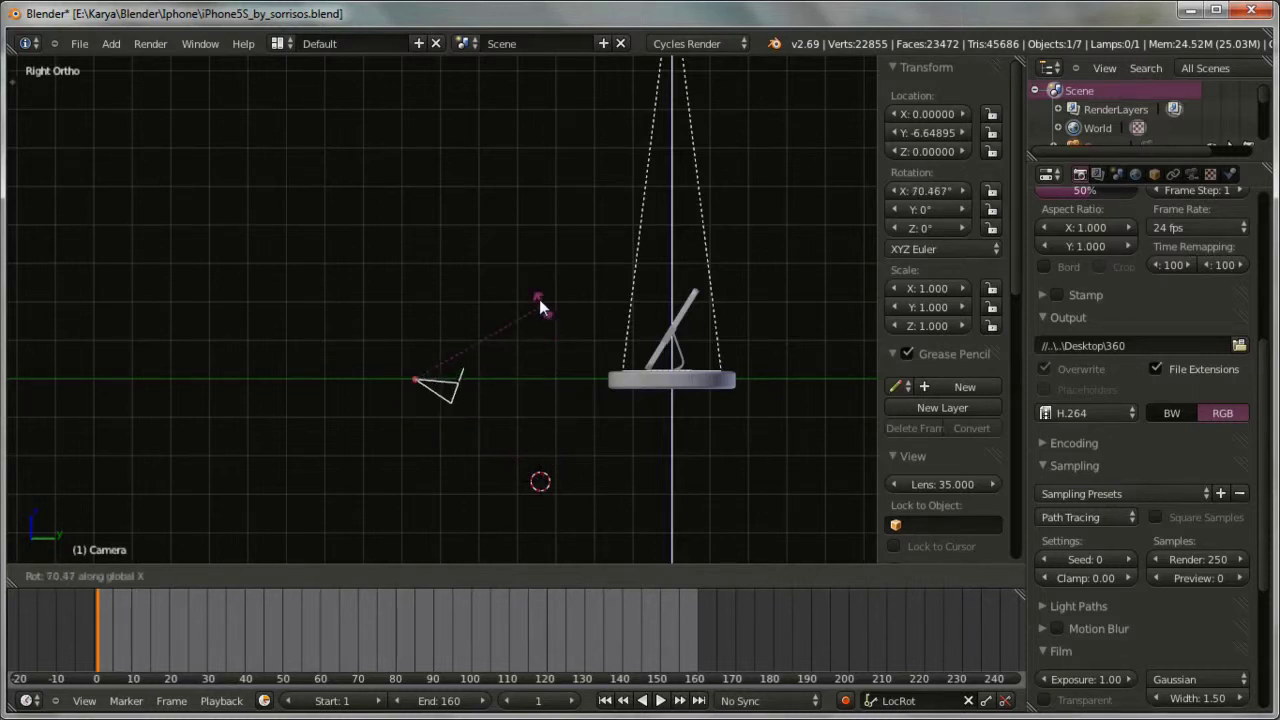
click(513, 266)
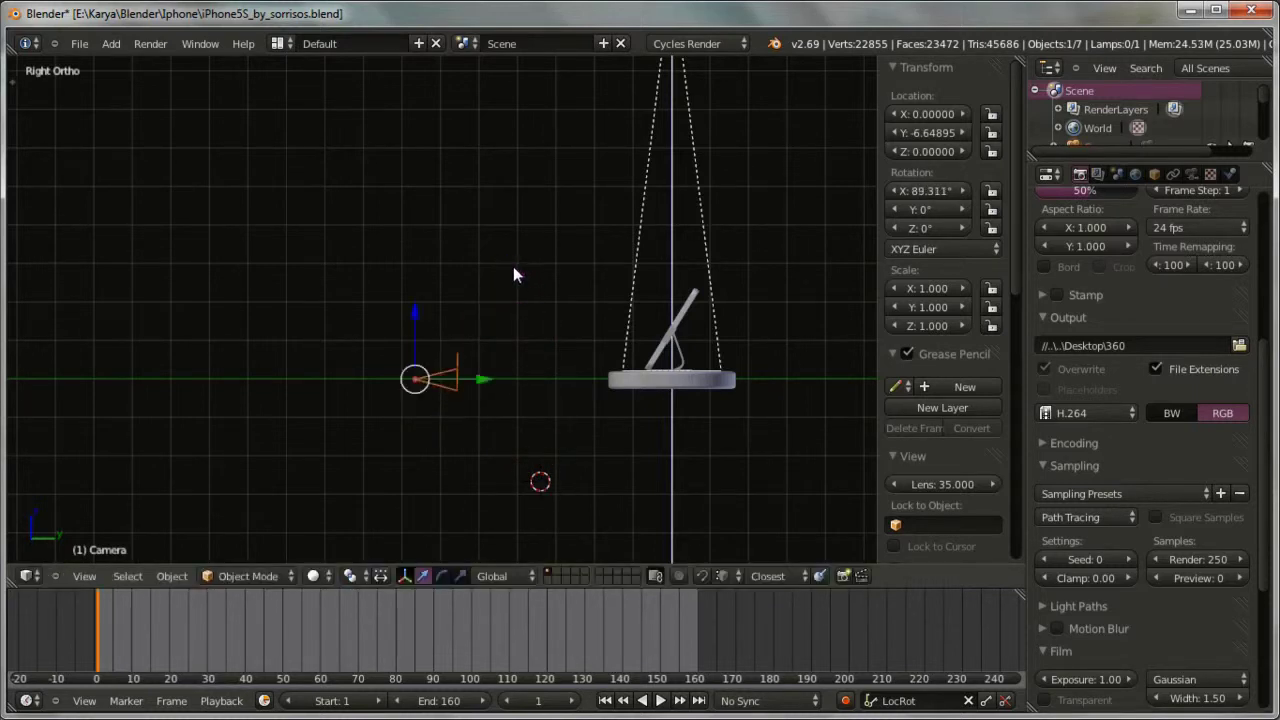
Step: Set the camera's X rotation to exactly 80°
middle_drag(591, 405, 523, 443)
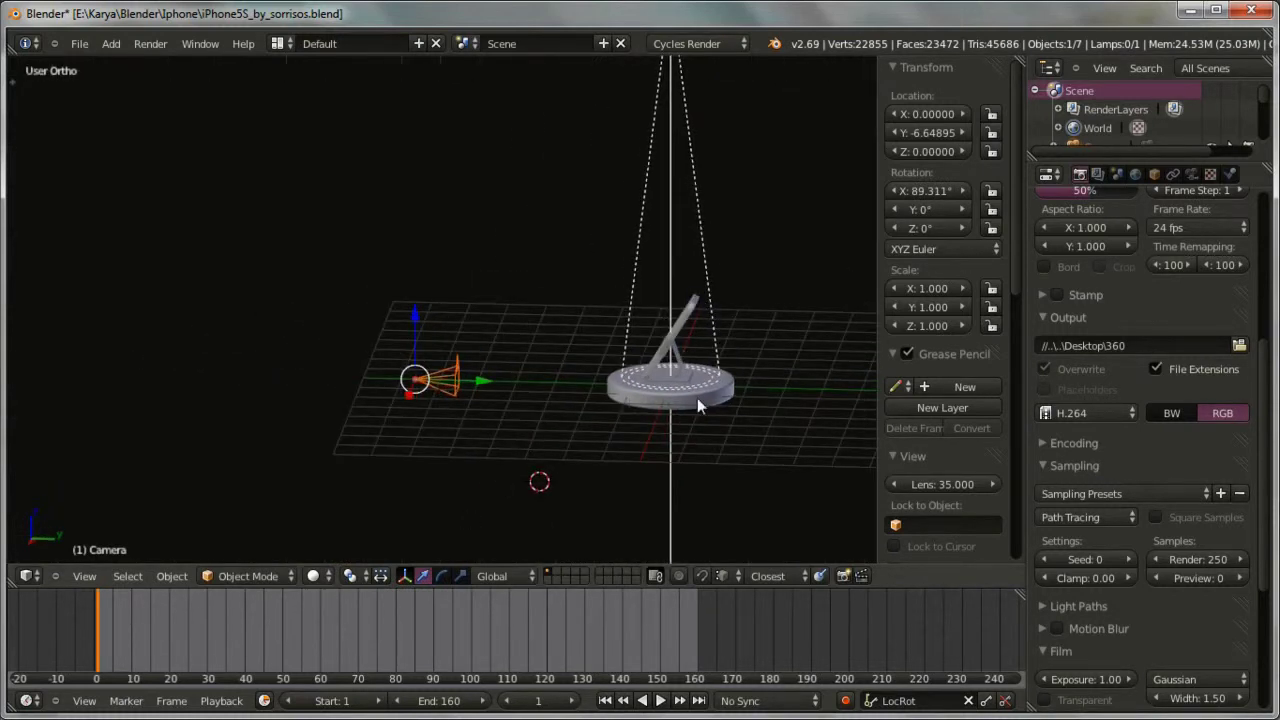
click(918, 190)
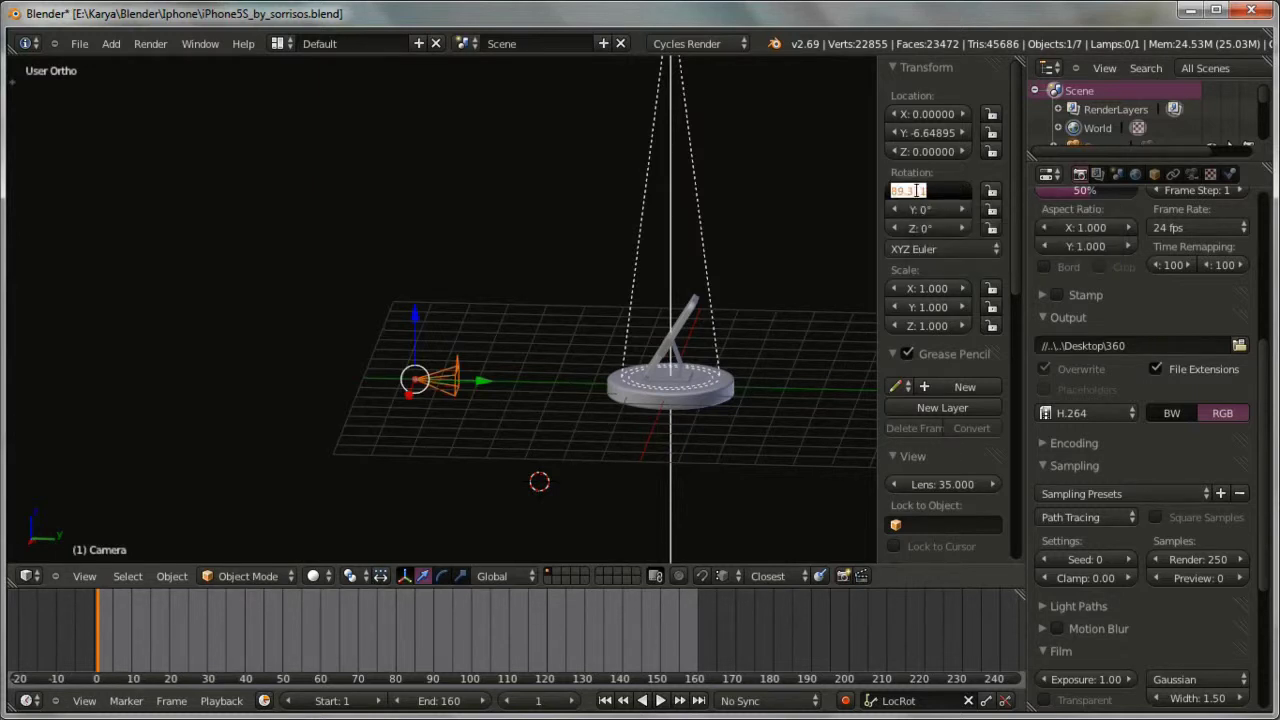
text(90)
key(Return)
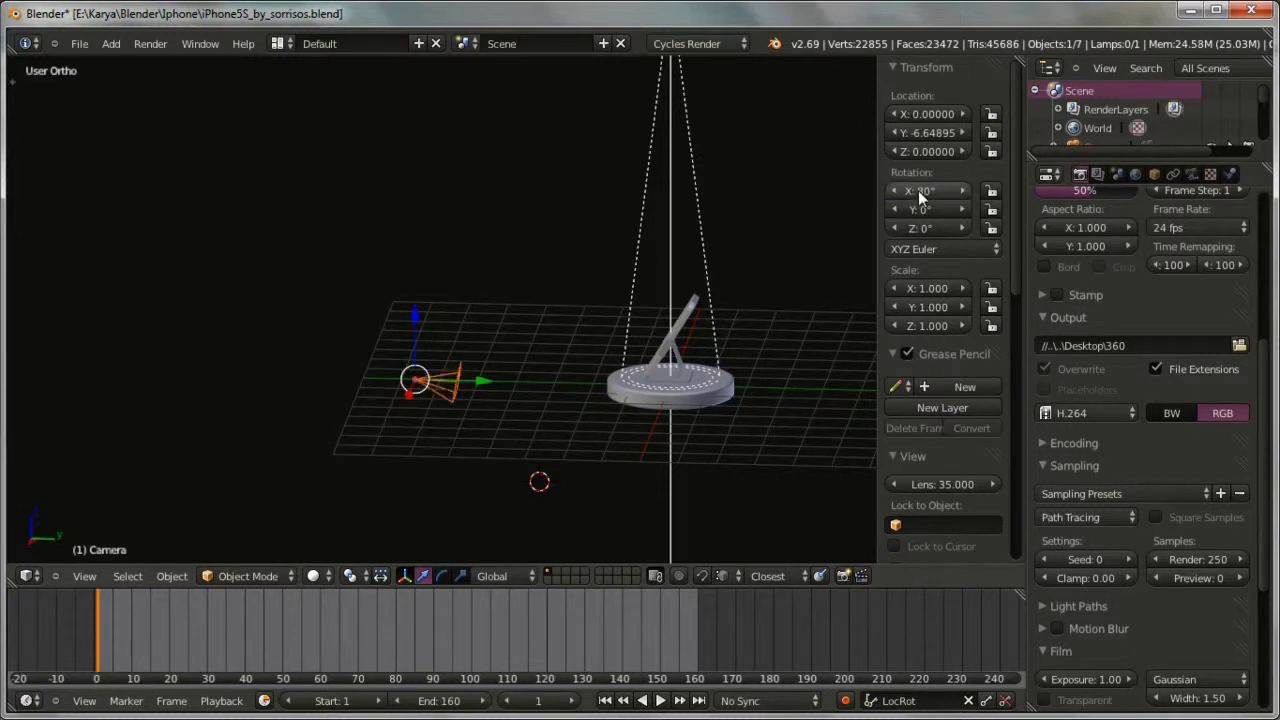
Step: Raise the camera along Z to about 1.10 in the right orthographic view and look through the camera
click(84, 576)
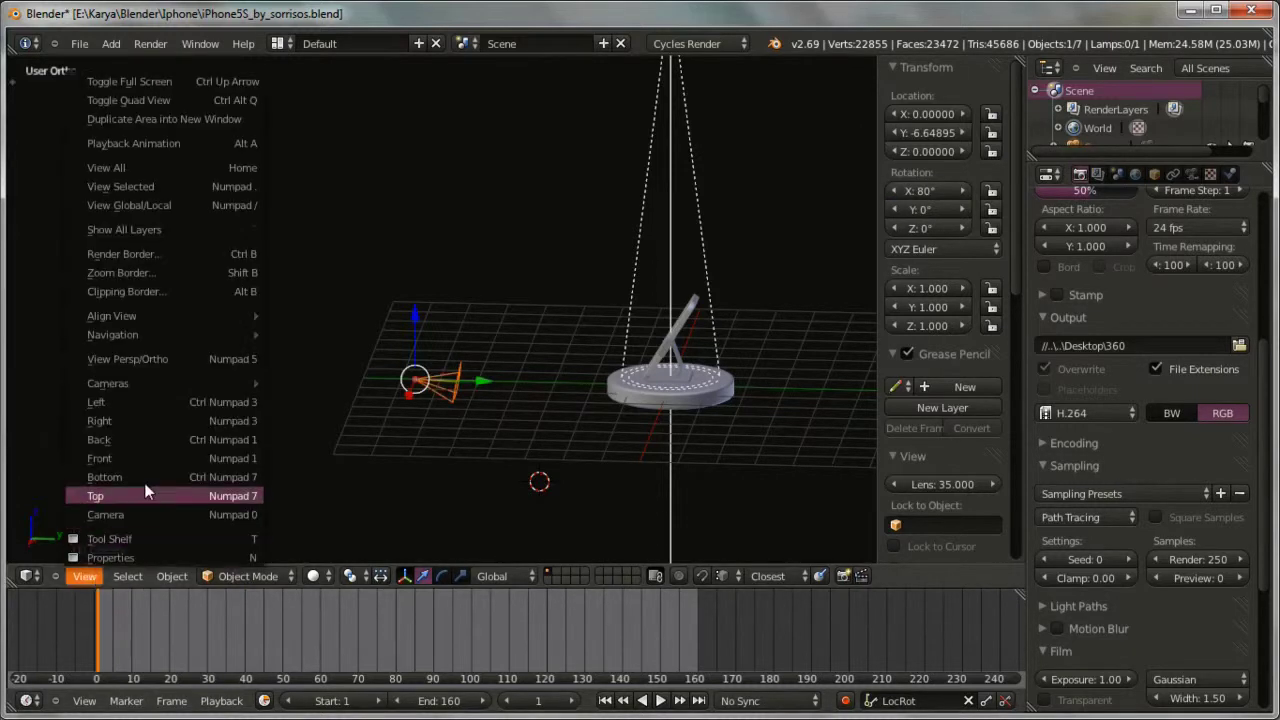
click(147, 422)
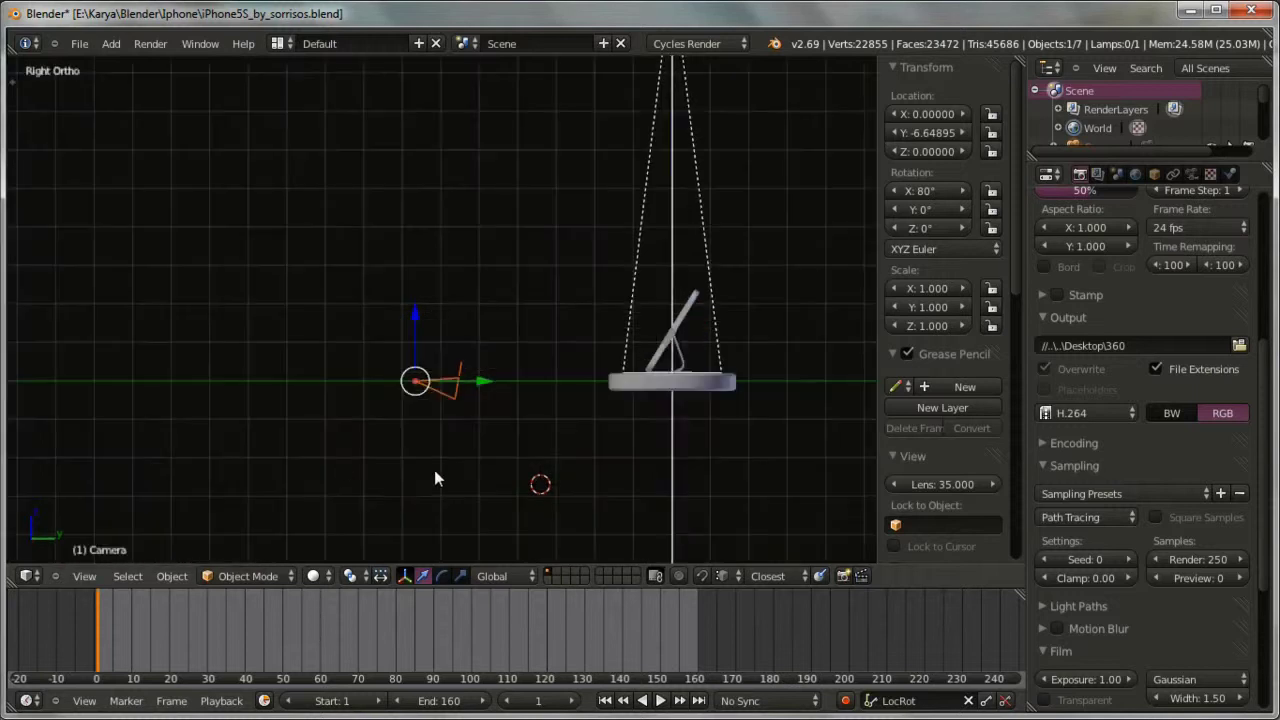
drag(415, 318, 419, 283)
middle_drag(424, 430, 420, 470)
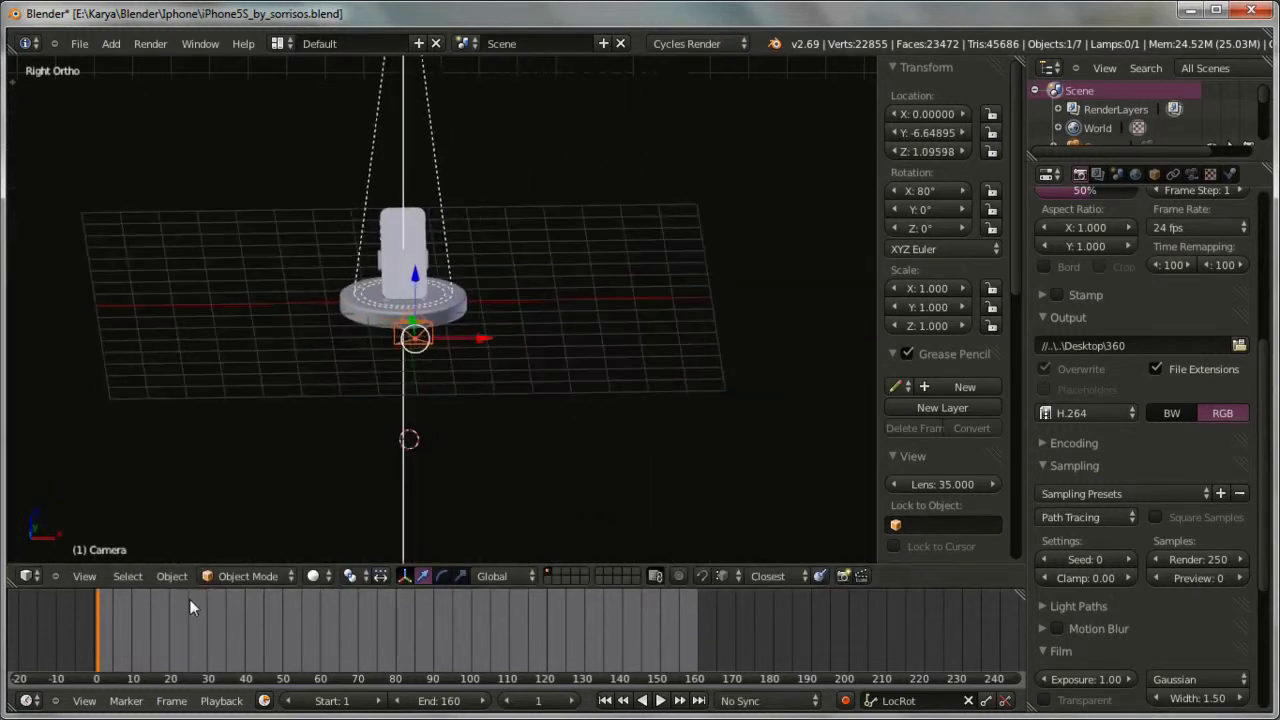
click(98, 575)
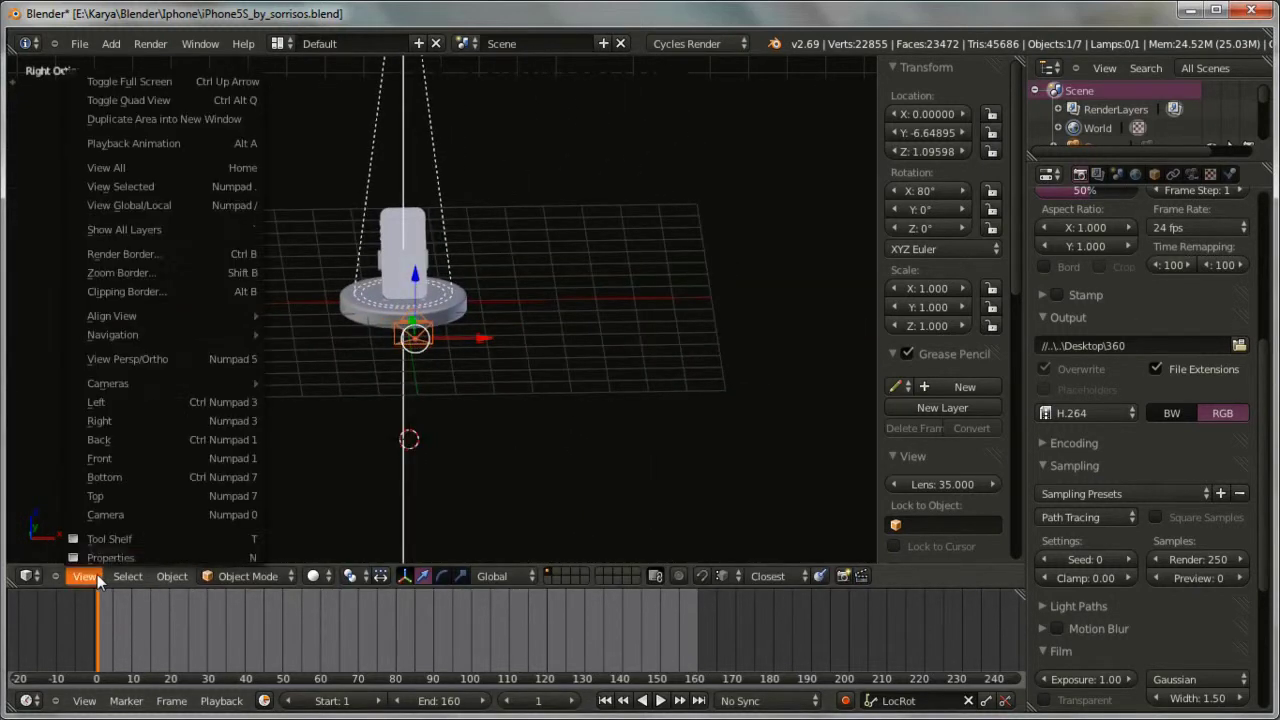
click(145, 516)
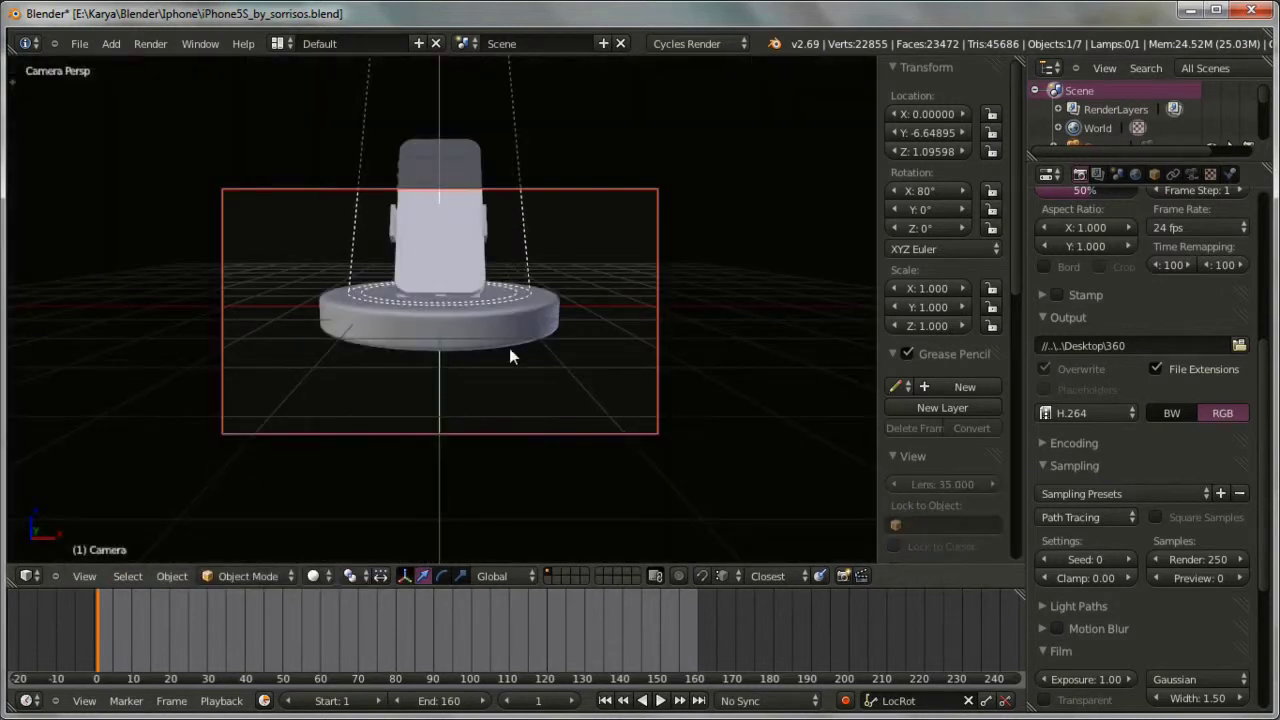
click(547, 377)
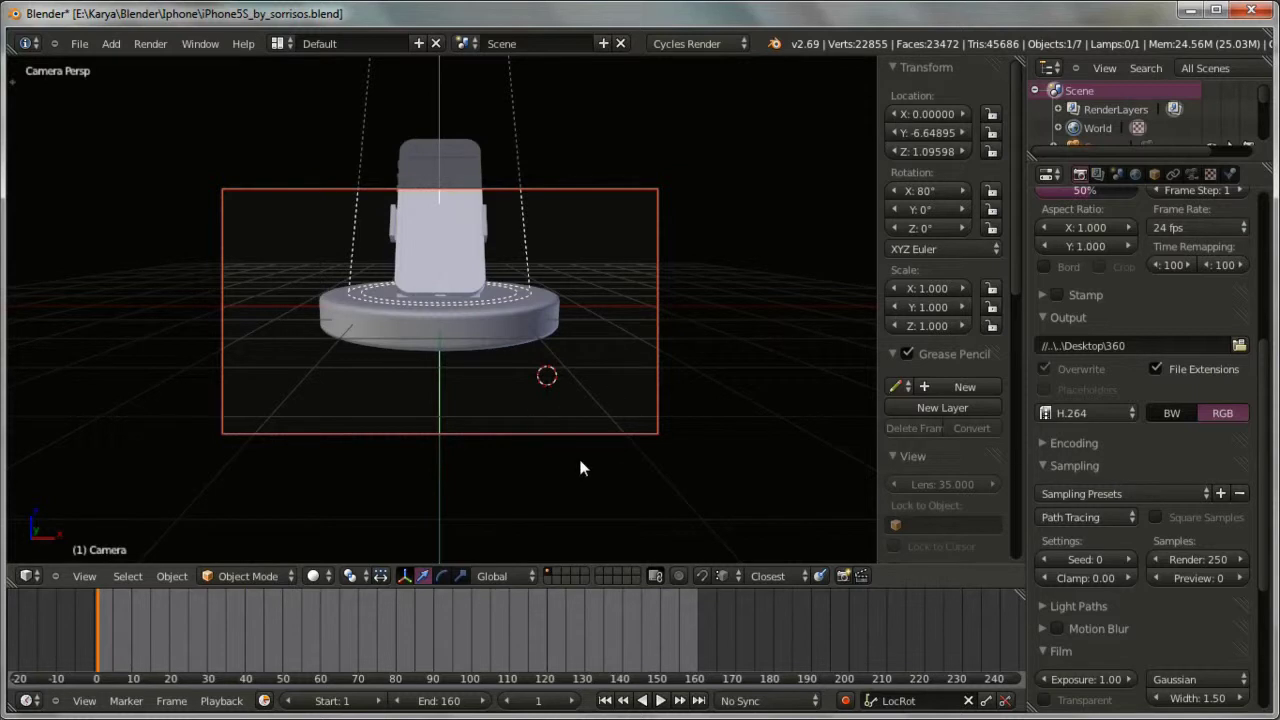
key(g)
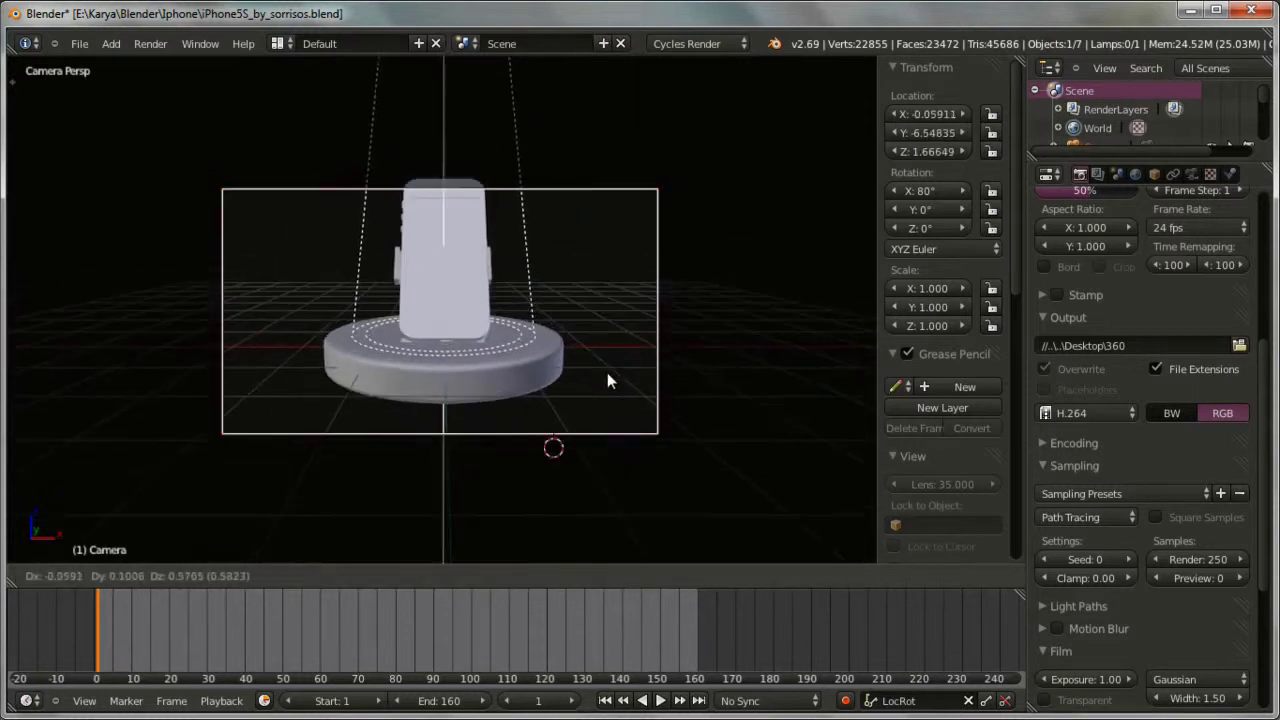
right_click(607, 373)
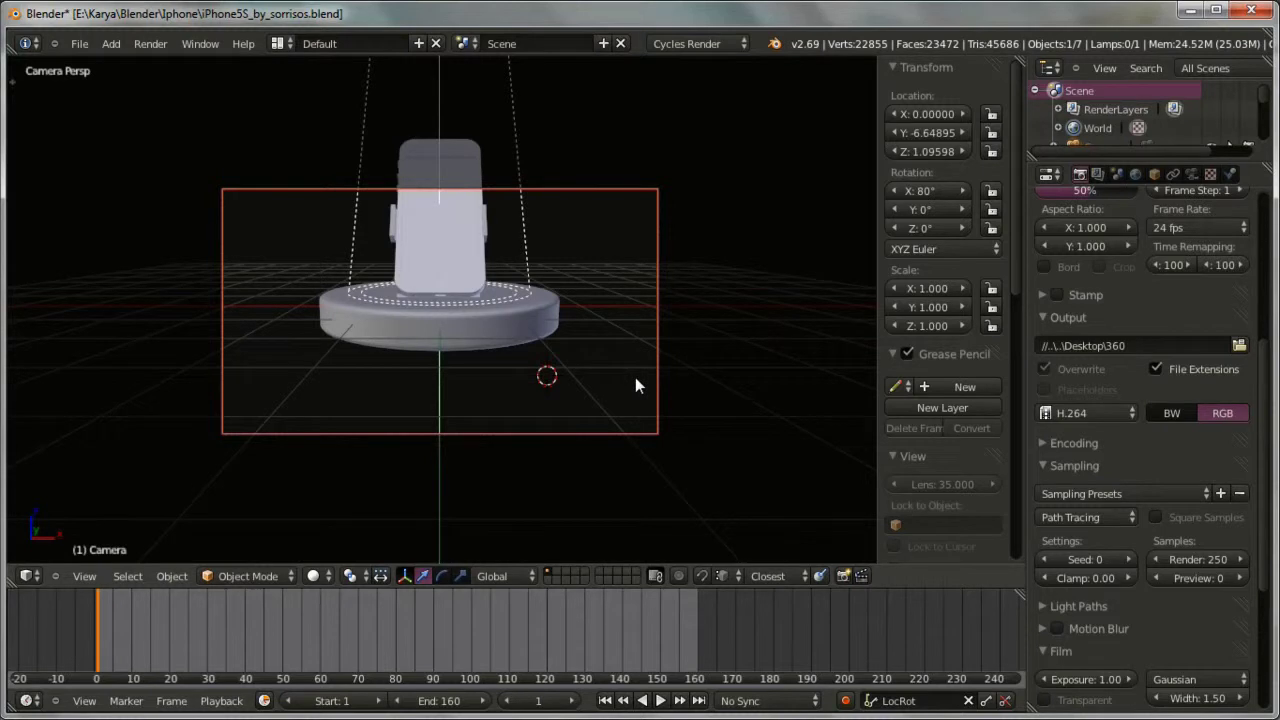
Step: Raise the camera along the global Z axis to about 2.06 so the phone and base fit inside the frame
key(g)
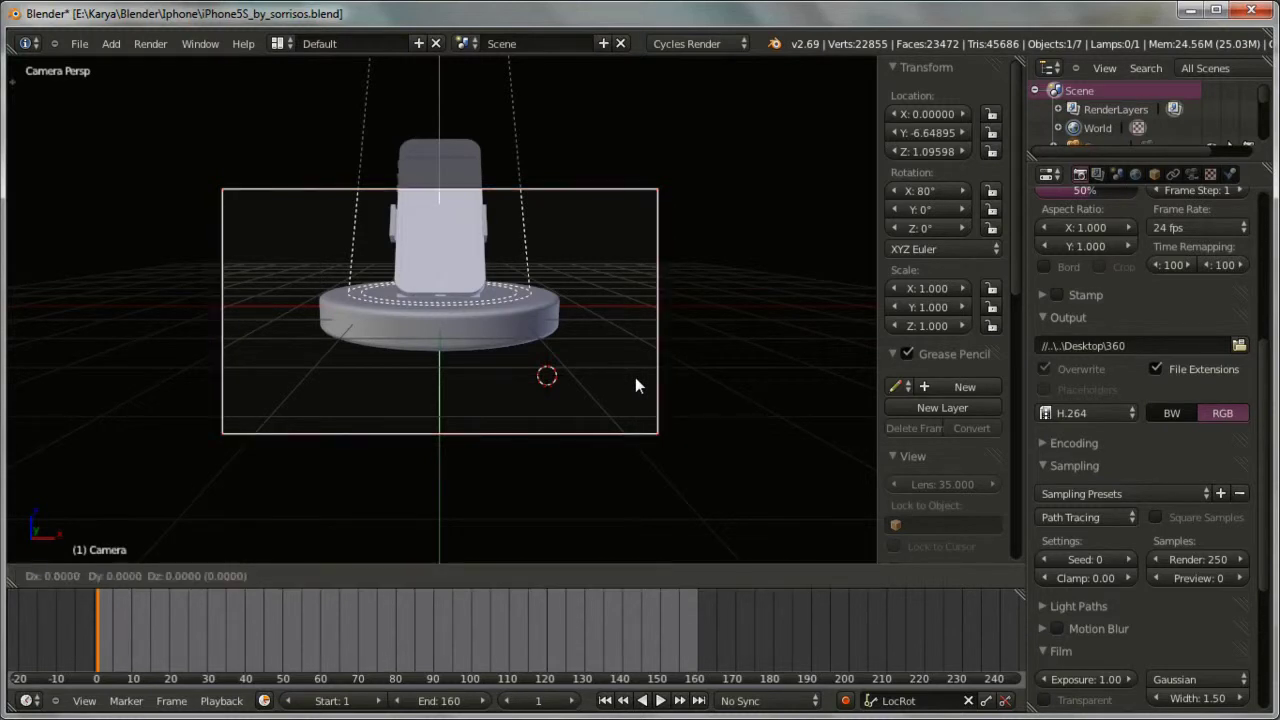
key(z)
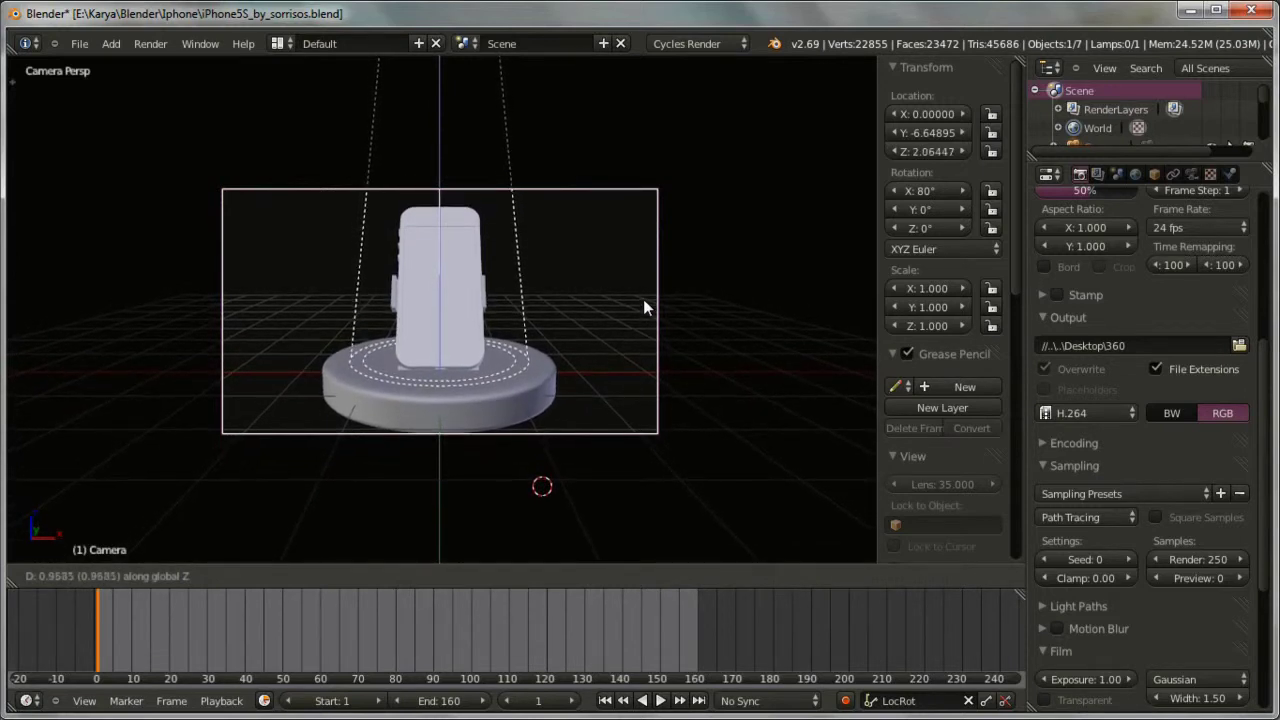
click(643, 299)
Step: Examine the camera's placement relative to the phone and base from an orbited view, the camera view and the top view
middle_drag(655, 387, 543, 431)
scroll(543, 431, down, 8)
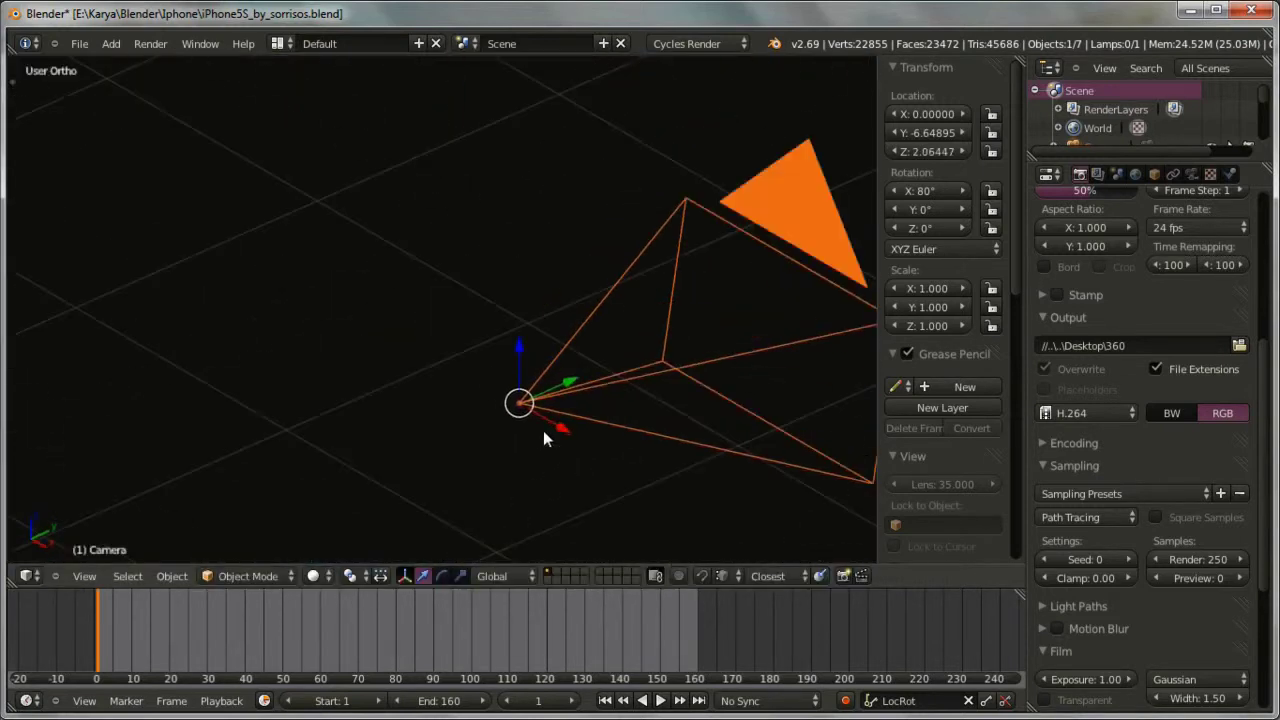
scroll(543, 430, down, 5)
middle_drag(620, 440, 560, 460)
scroll(593, 450, down, 4)
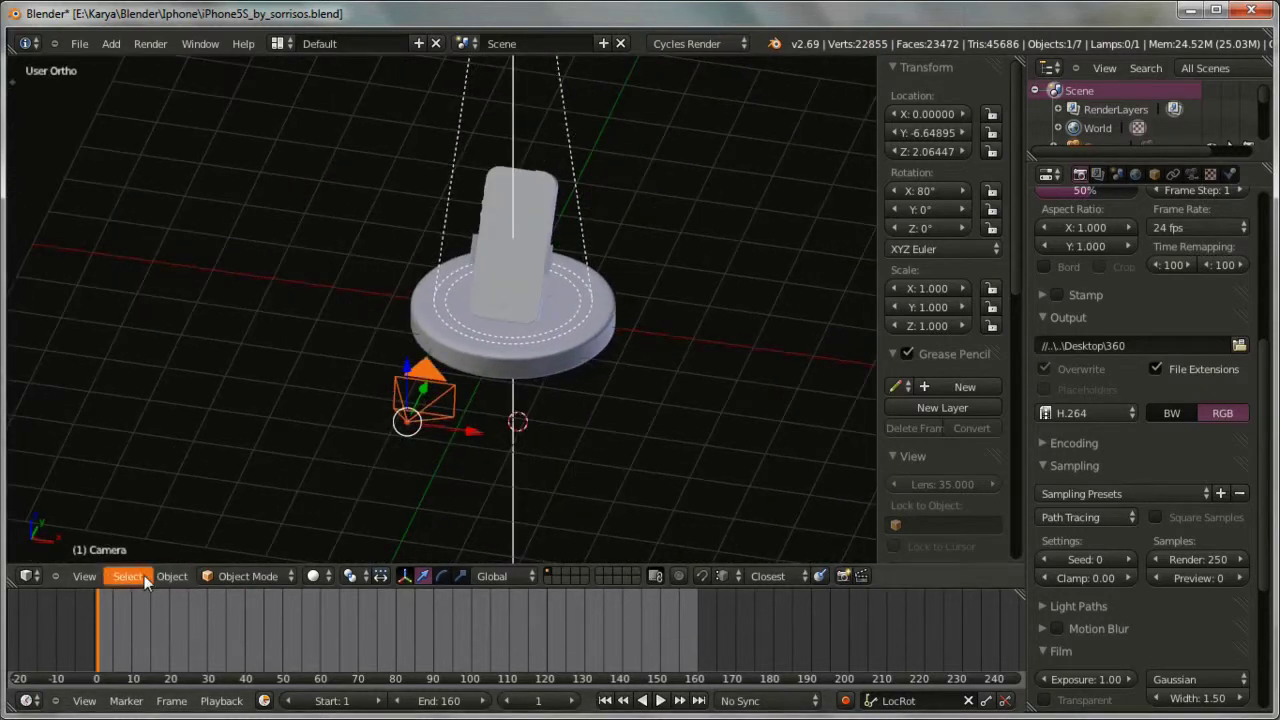
click(84, 576)
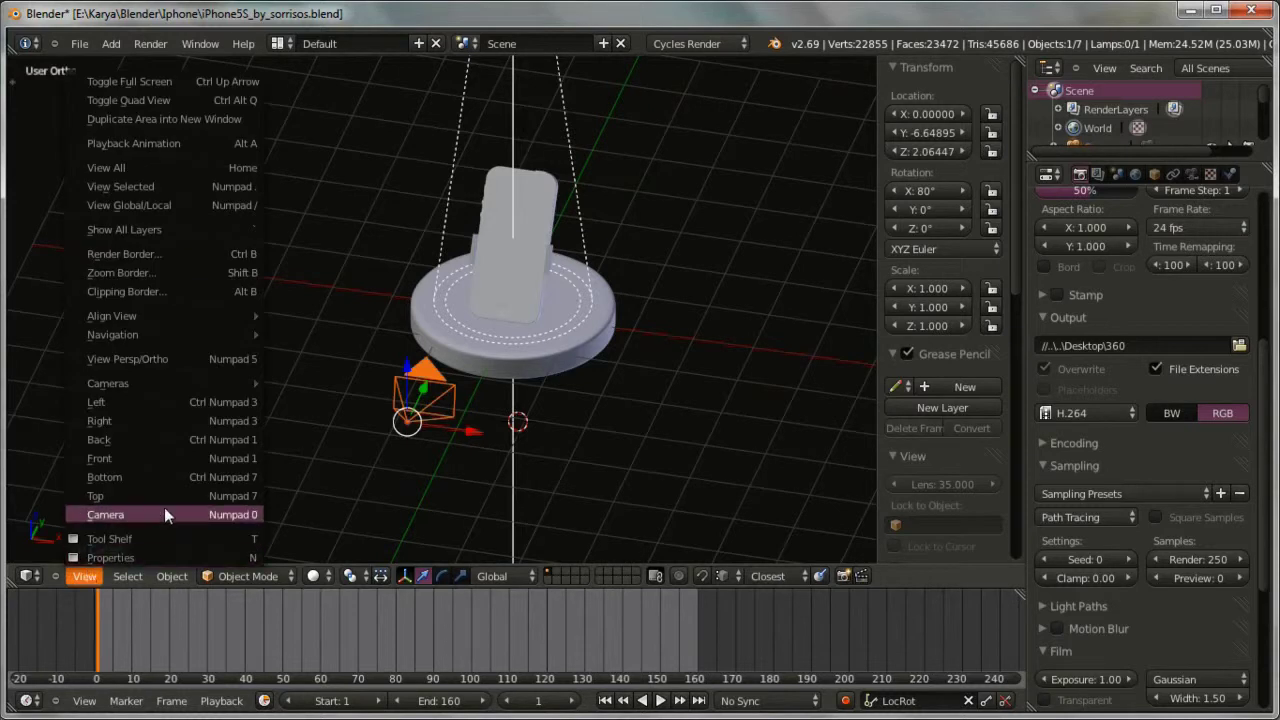
click(165, 510)
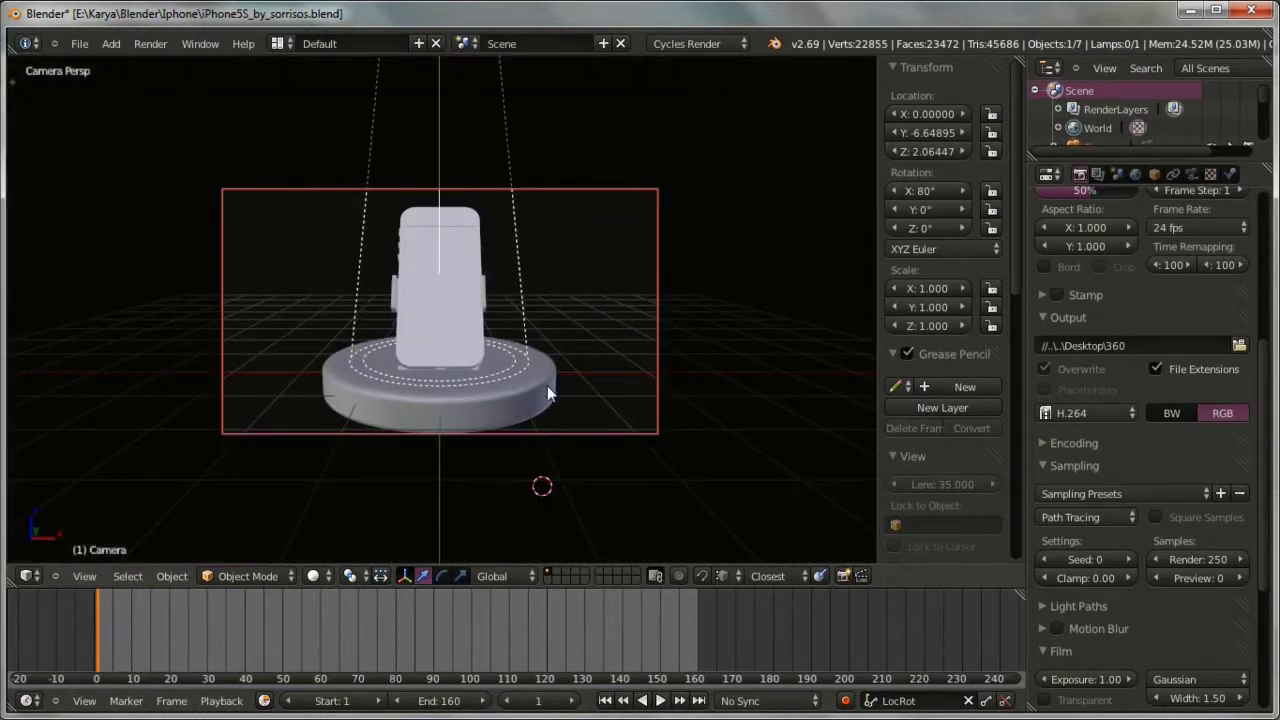
key(KP_Decimal)
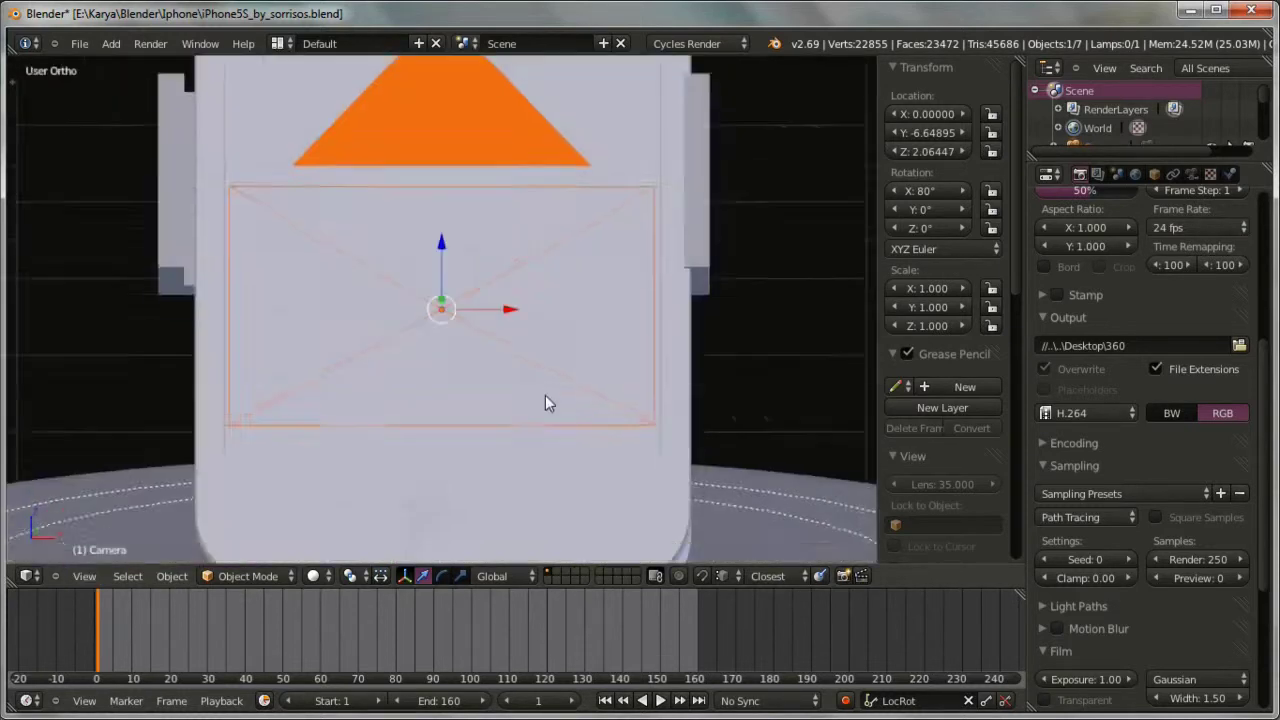
click(81, 578)
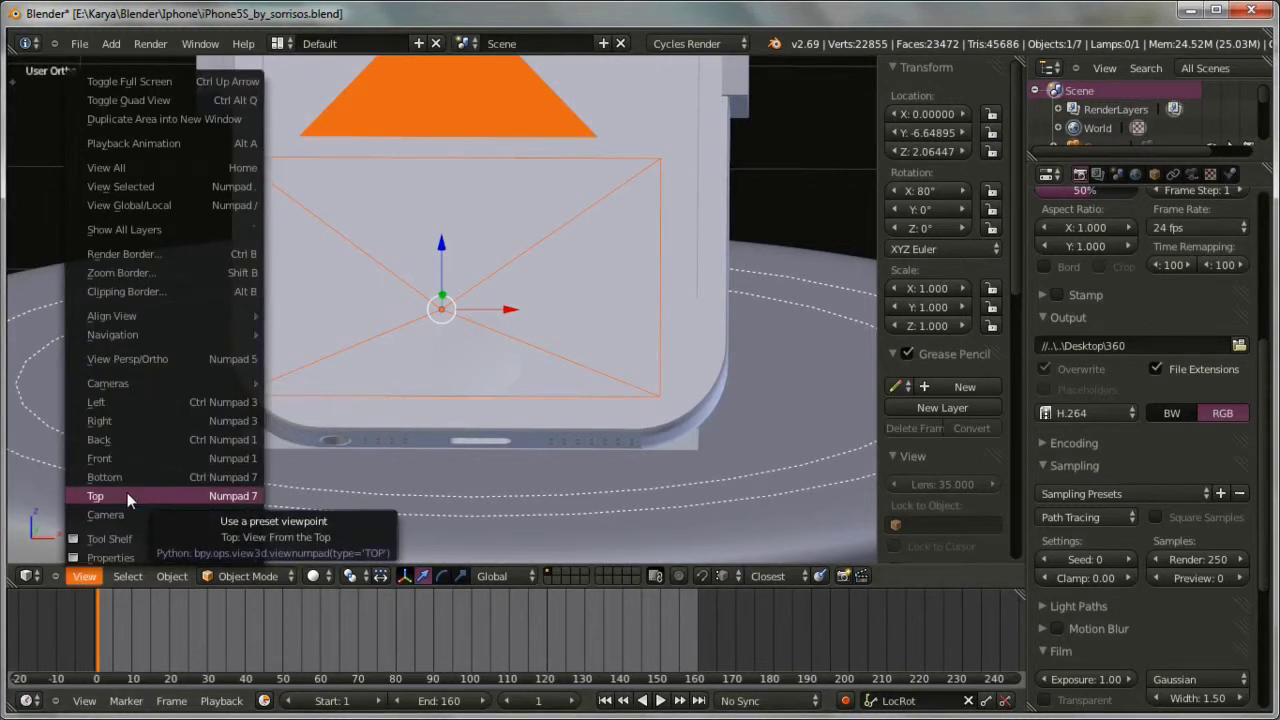
click(127, 496)
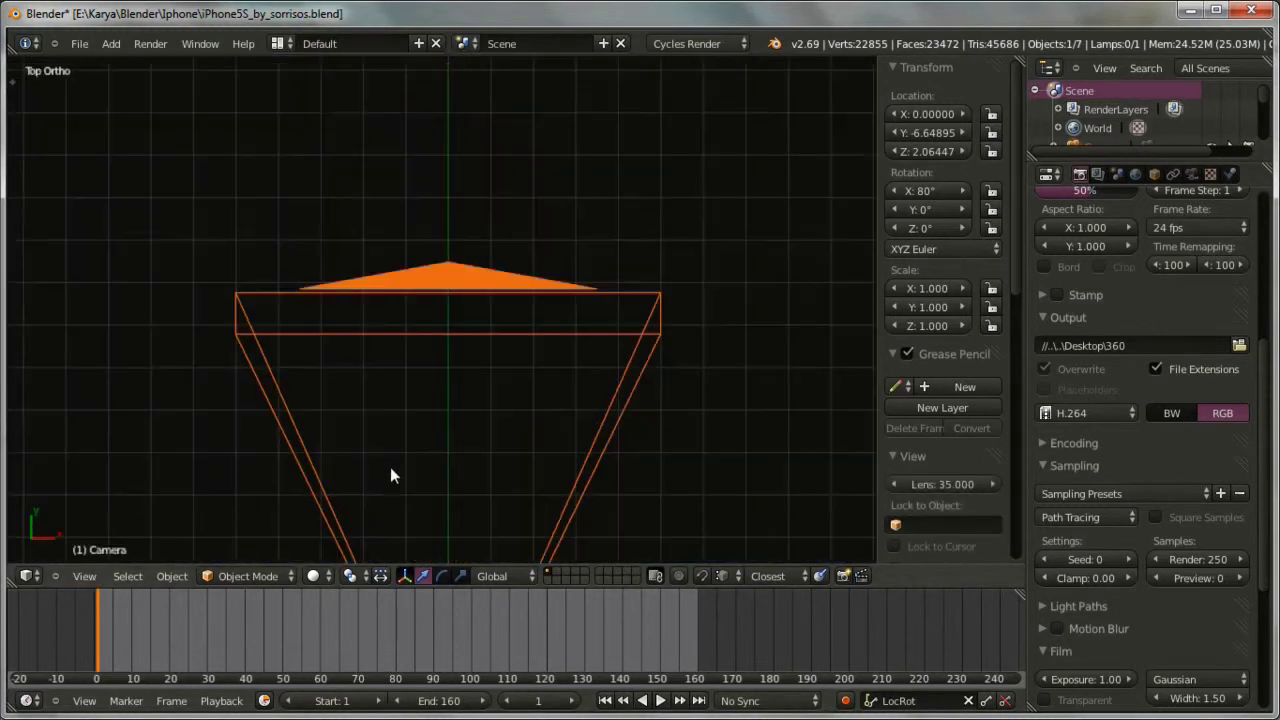
scroll(388, 472, down, 4)
scroll(388, 505, down, 3)
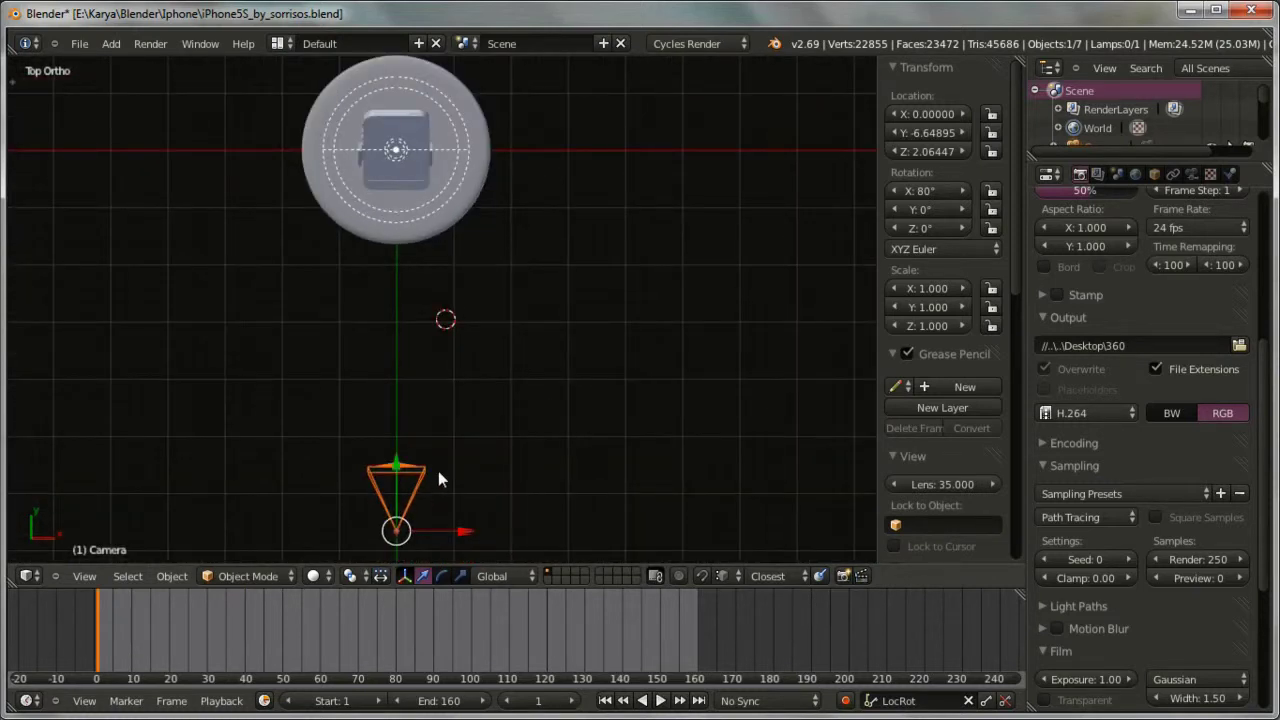
middle_drag(524, 484, 342, 302)
Step: Select the round base cylinder and snap the 3D cursor to the scene center
right_click(536, 482)
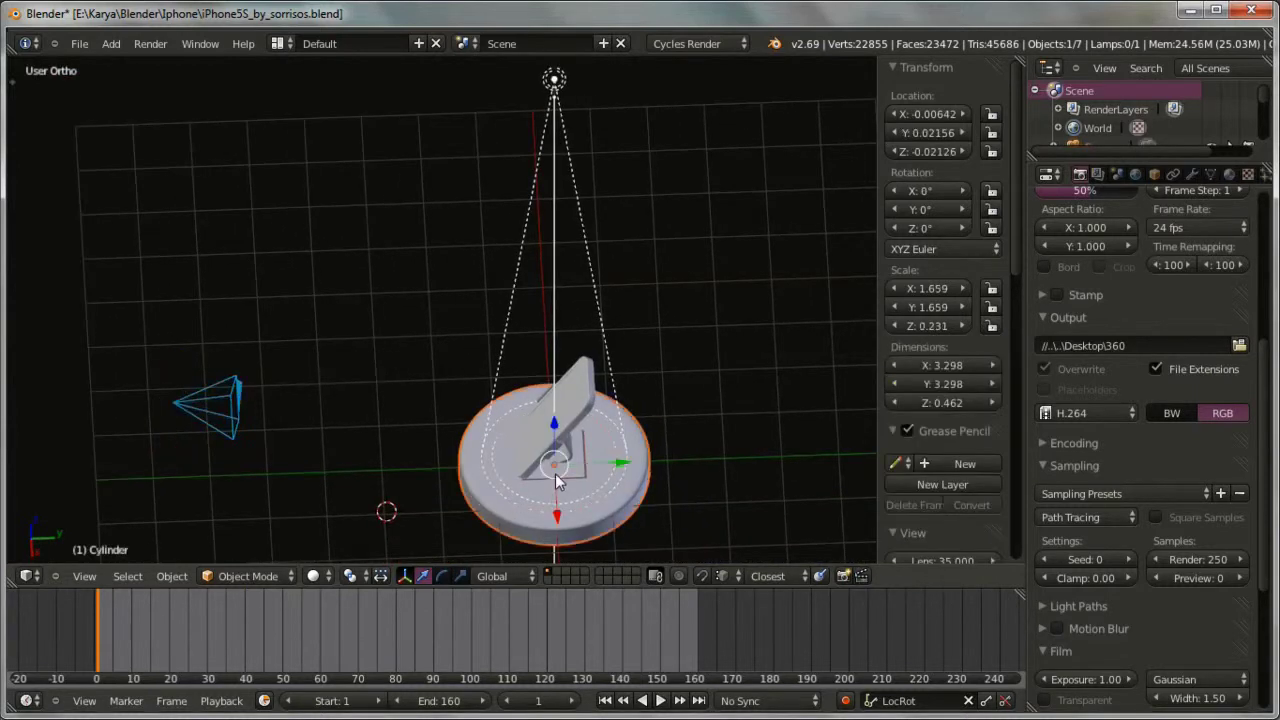
middle_drag(555, 473, 607, 474)
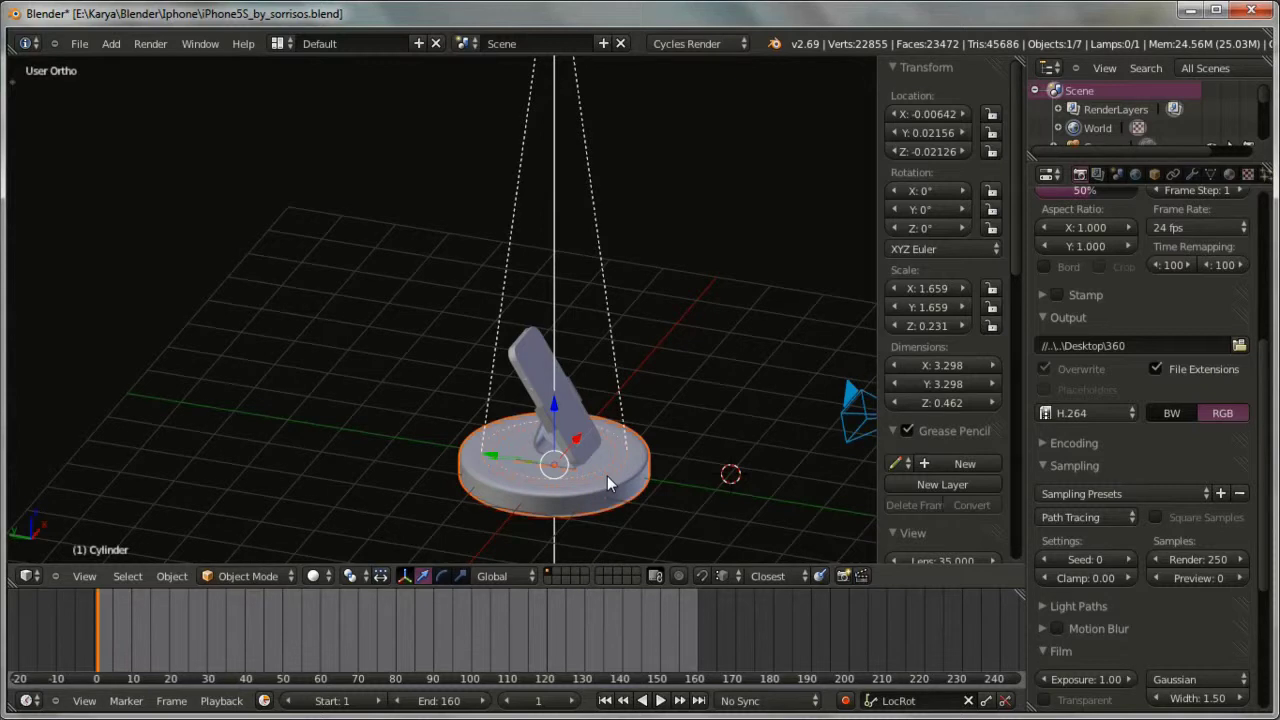
key(shift+s)
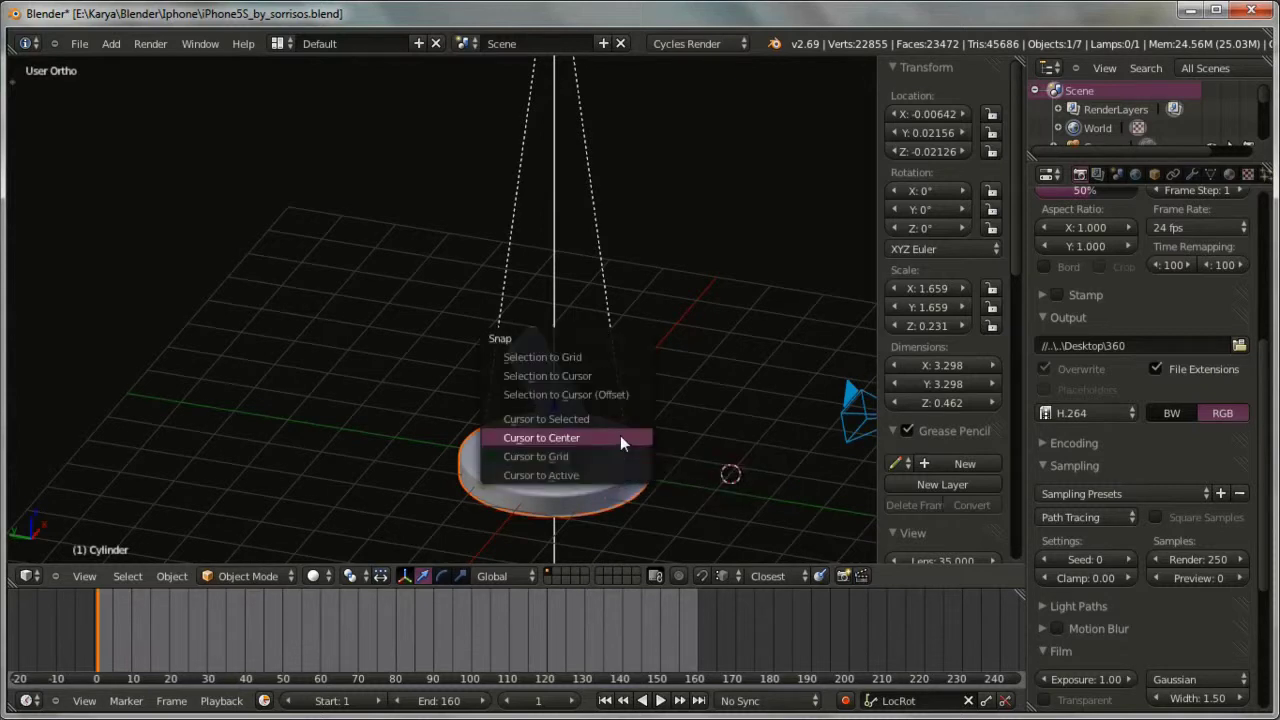
click(621, 438)
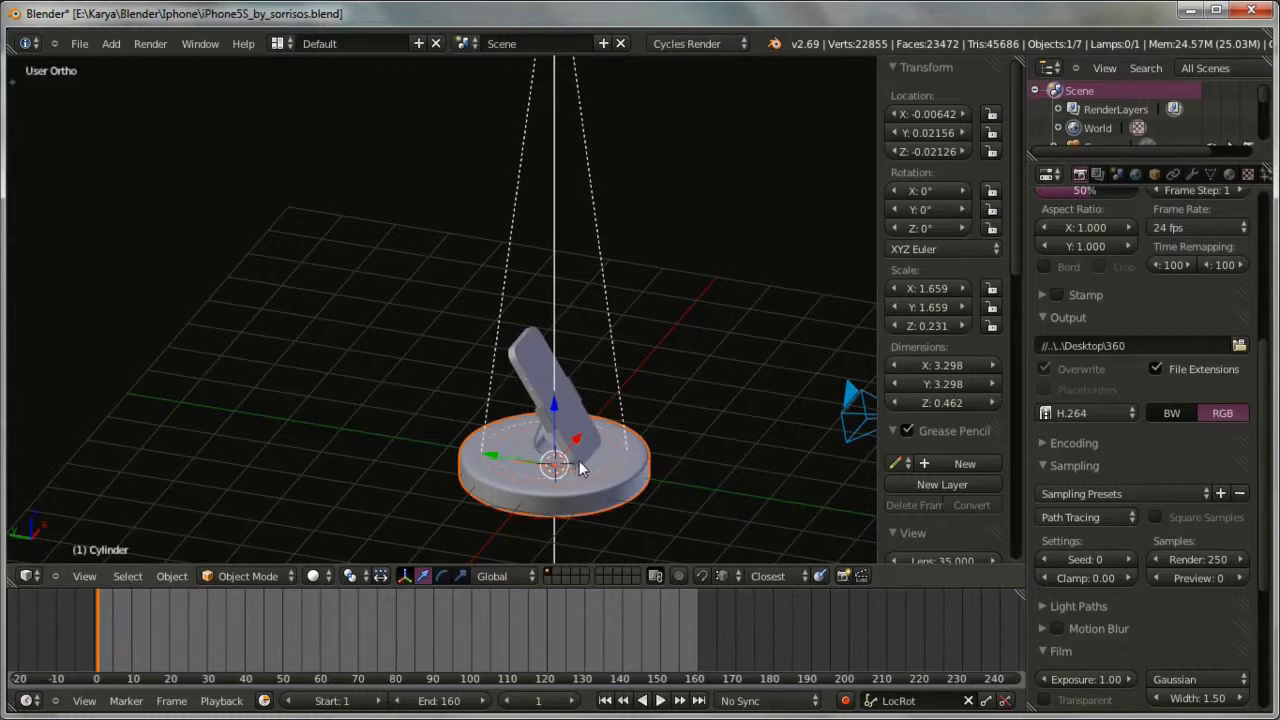
Step: Add a Plain Axes empty at the 3D cursor in the center of the base
click(110, 43)
mouse_move(164, 198)
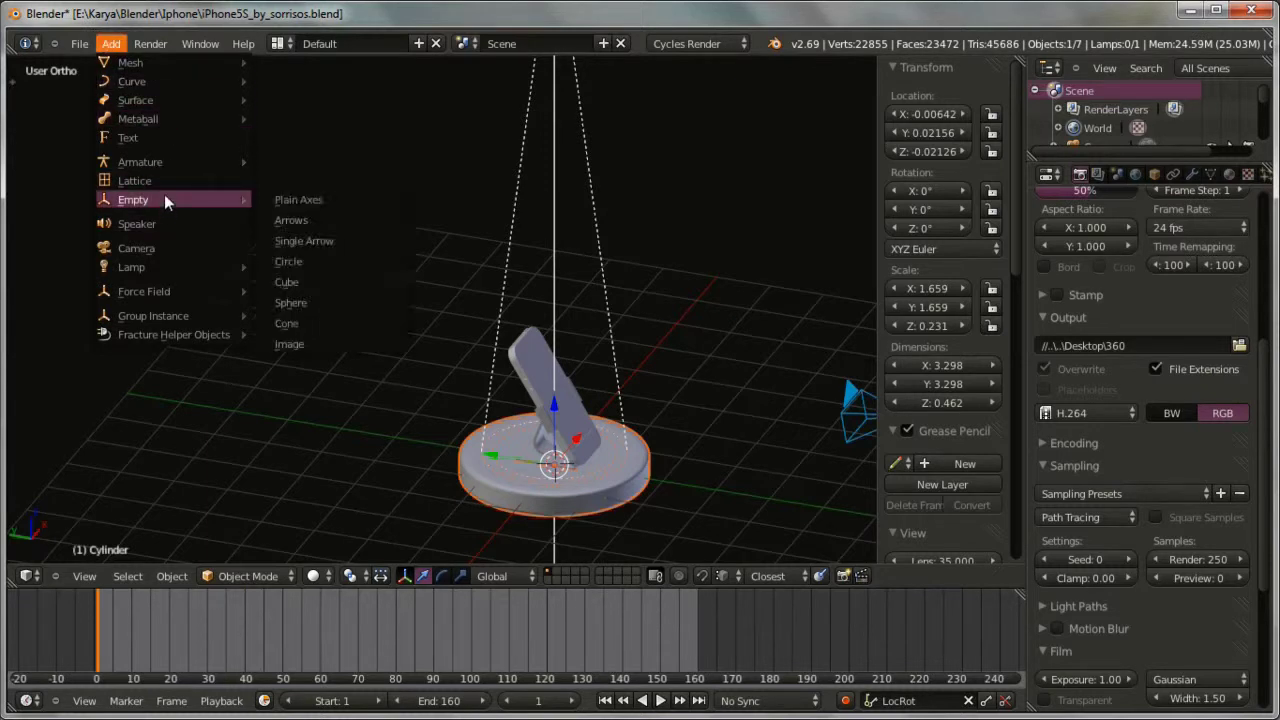
click(313, 201)
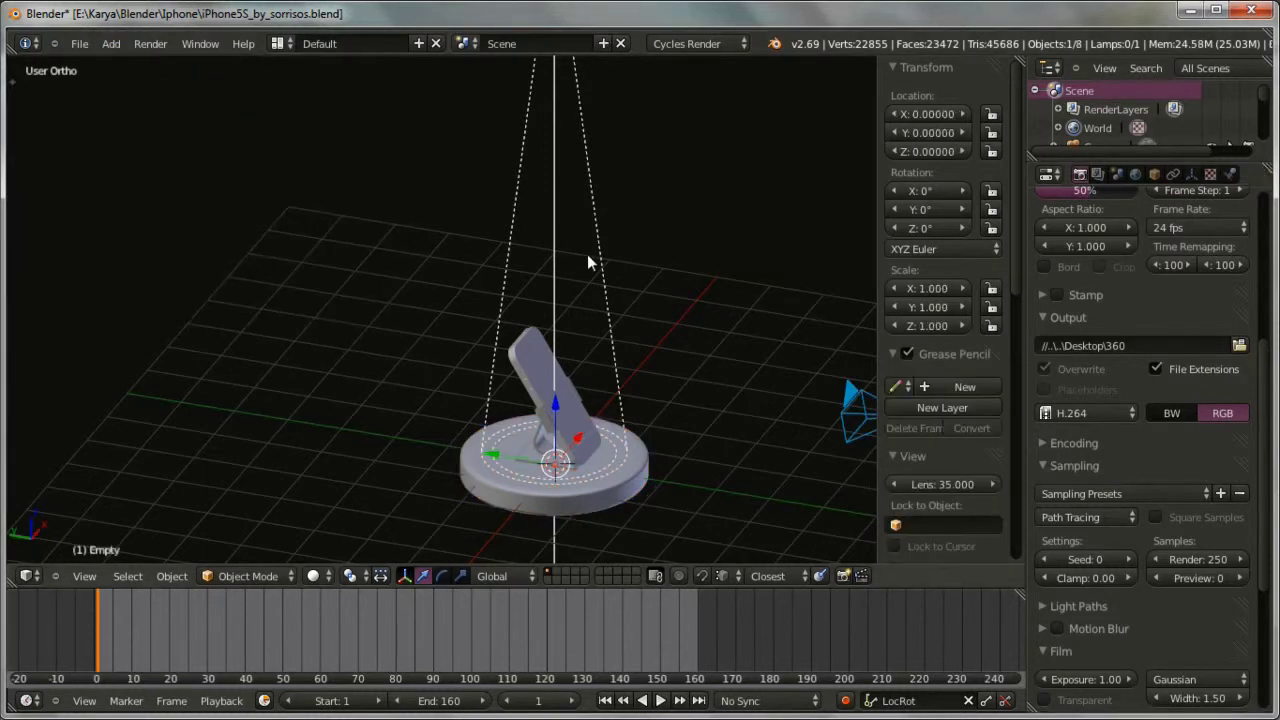
Step: Switch the viewport shading to Wireframe so the empty inside the round base can be seen
mouse_move(741, 445)
middle_down()
mouse_move(658, 438)
mouse_move(680, 357)
mouse_move(414, 432)
mouse_move(558, 503)
mouse_move(535, 487)
mouse_move(537, 500)
mouse_move(520, 494)
middle_up()
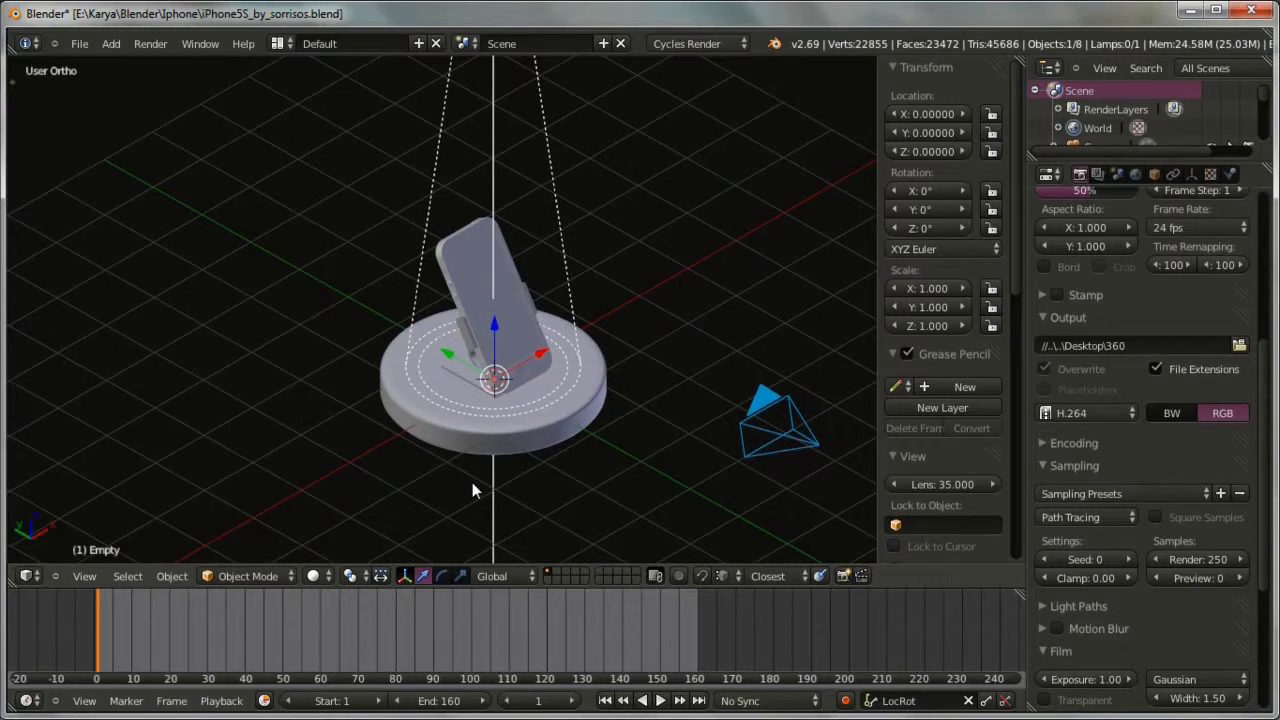
click(313, 576)
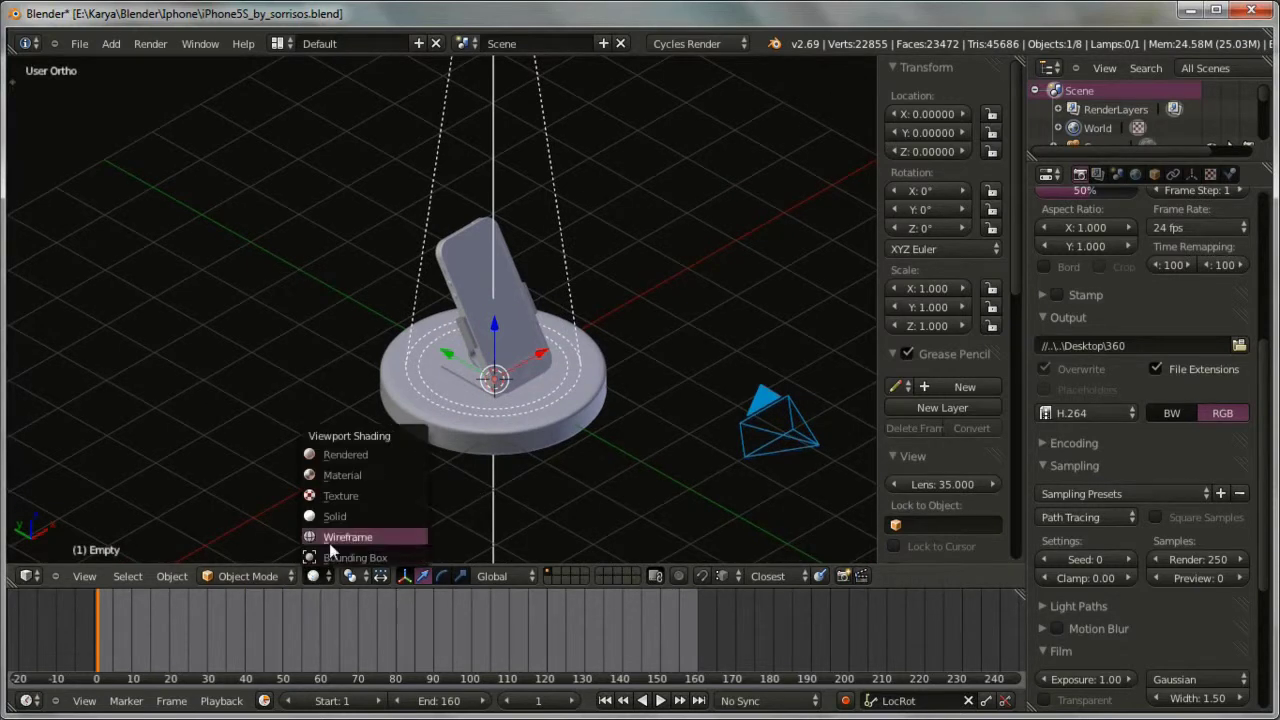
click(332, 537)
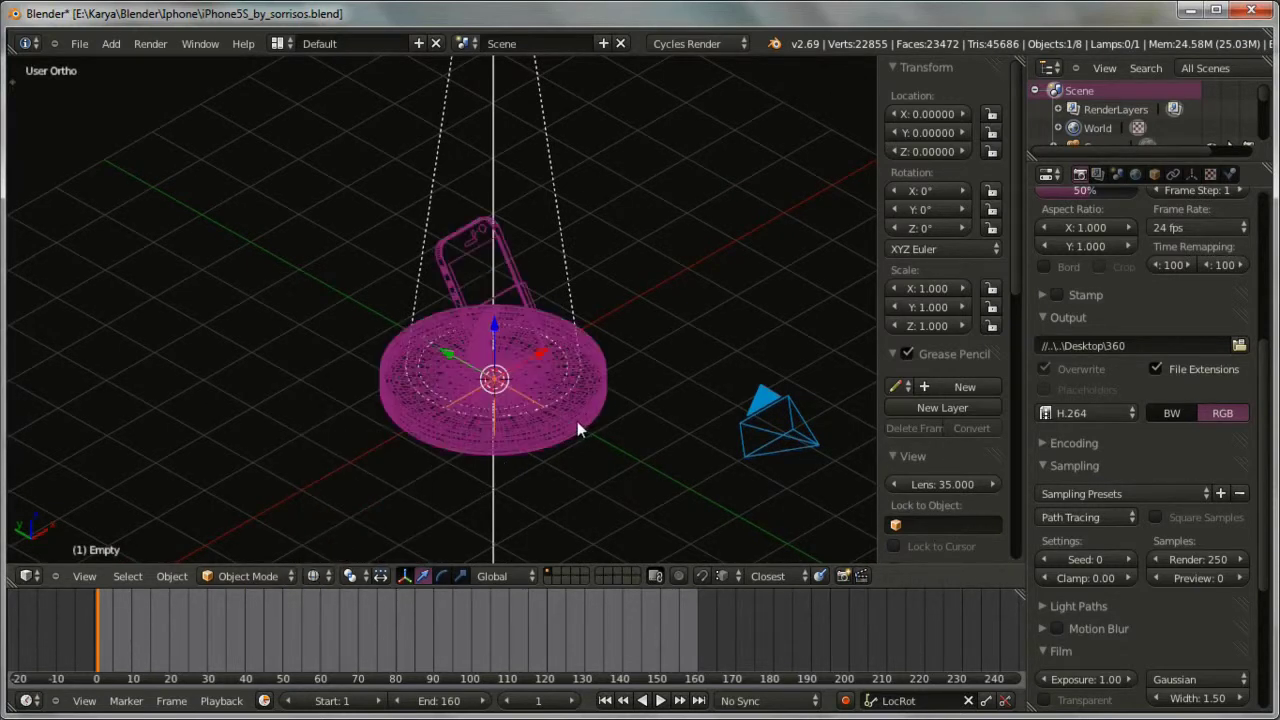
scroll(575, 421, up, 3)
mouse_move(557, 422)
middle_down()
mouse_move(614, 403)
mouse_move(400, 420)
mouse_move(612, 424)
mouse_move(572, 439)
mouse_move(584, 397)
mouse_move(505, 449)
mouse_move(512, 457)
mouse_move(566, 443)
mouse_move(511, 412)
mouse_move(480, 479)
mouse_move(556, 411)
middle_up()
scroll(450, 415, down, 4)
scroll(510, 416, up, 3)
scroll(480, 481, down, 3)
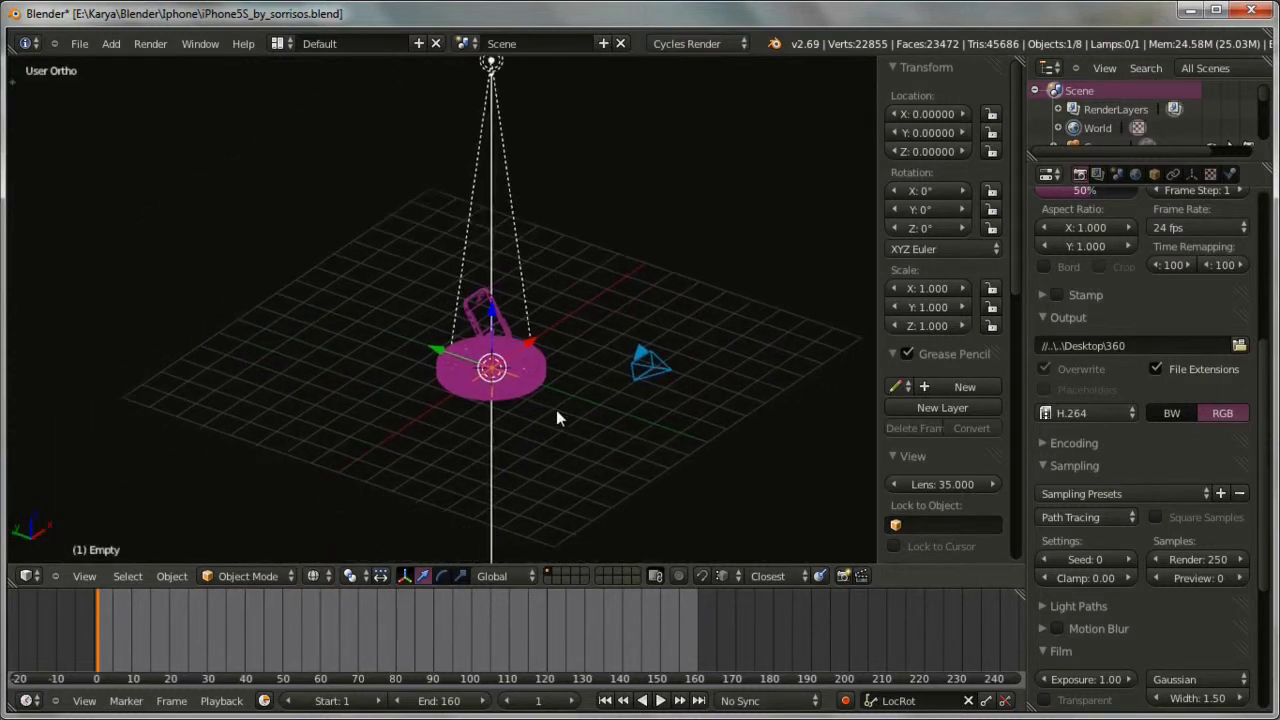
Step: Scale the empty up uniformly to about 3.34 so its axes extend beyond the round base
scroll(543, 440, up, 2)
shift+middle_drag(546, 466, 596, 507)
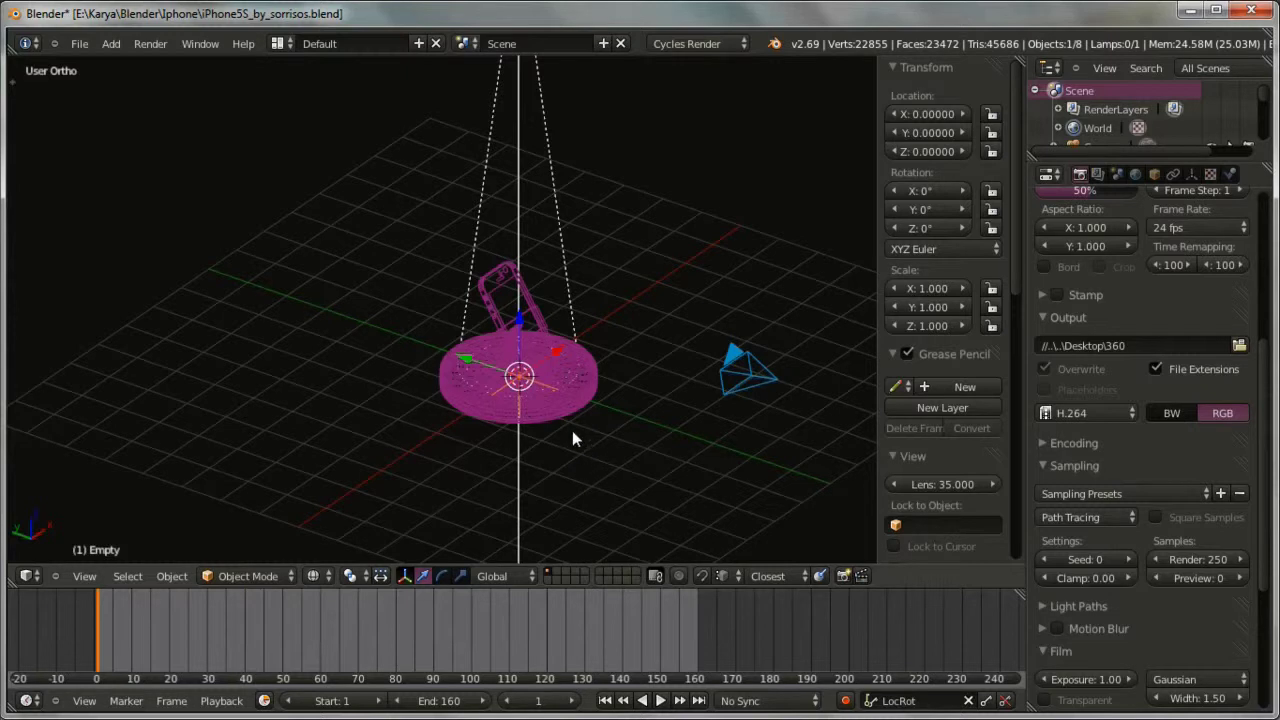
key(s)
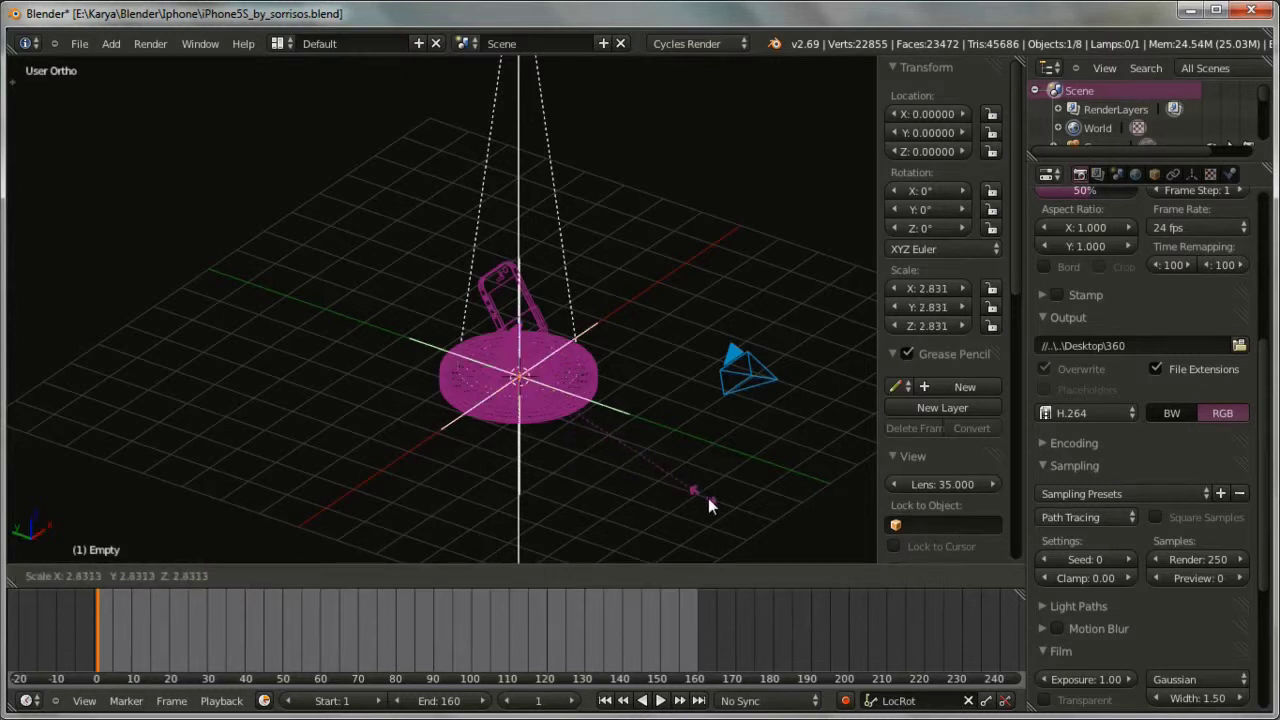
click(731, 515)
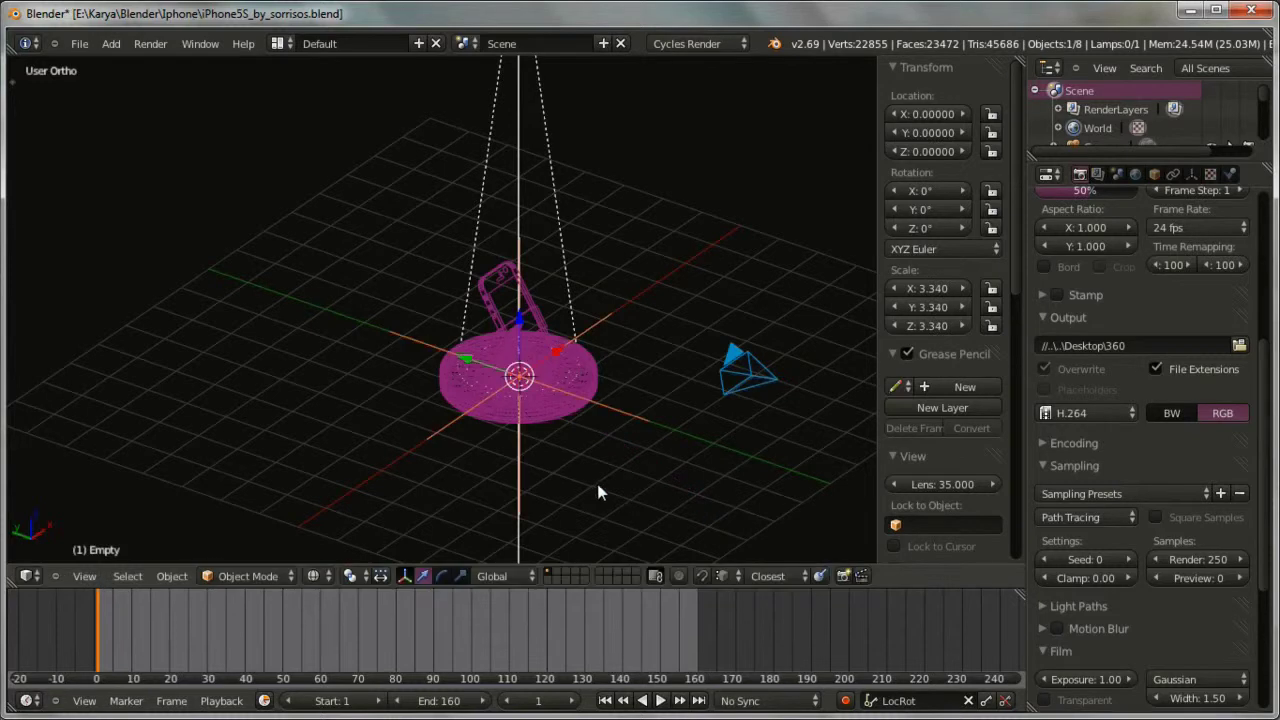
Step: Return the viewport shading to Solid
mouse_move(597, 484)
middle_down()
mouse_move(686, 446)
mouse_move(591, 484)
mouse_move(609, 477)
middle_up()
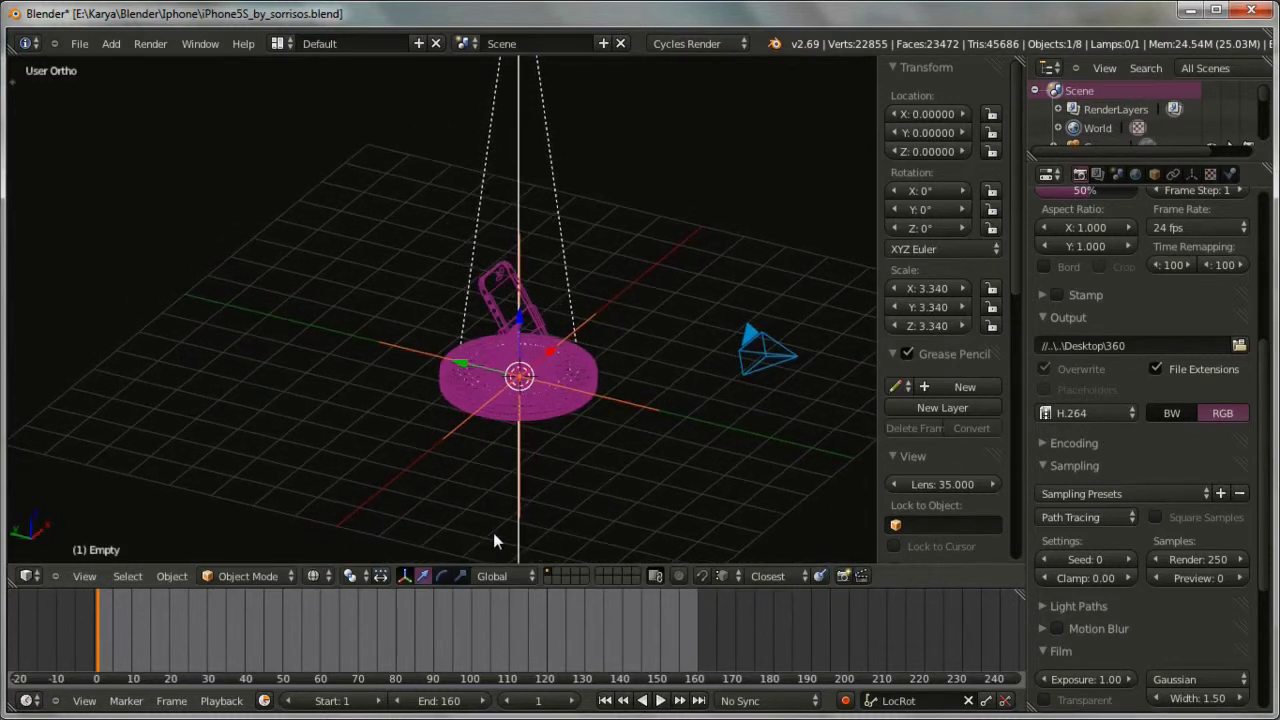
mouse_move(623, 434)
middle_down()
mouse_move(563, 457)
mouse_move(571, 440)
mouse_move(457, 468)
mouse_move(400, 520)
middle_up()
click(325, 577)
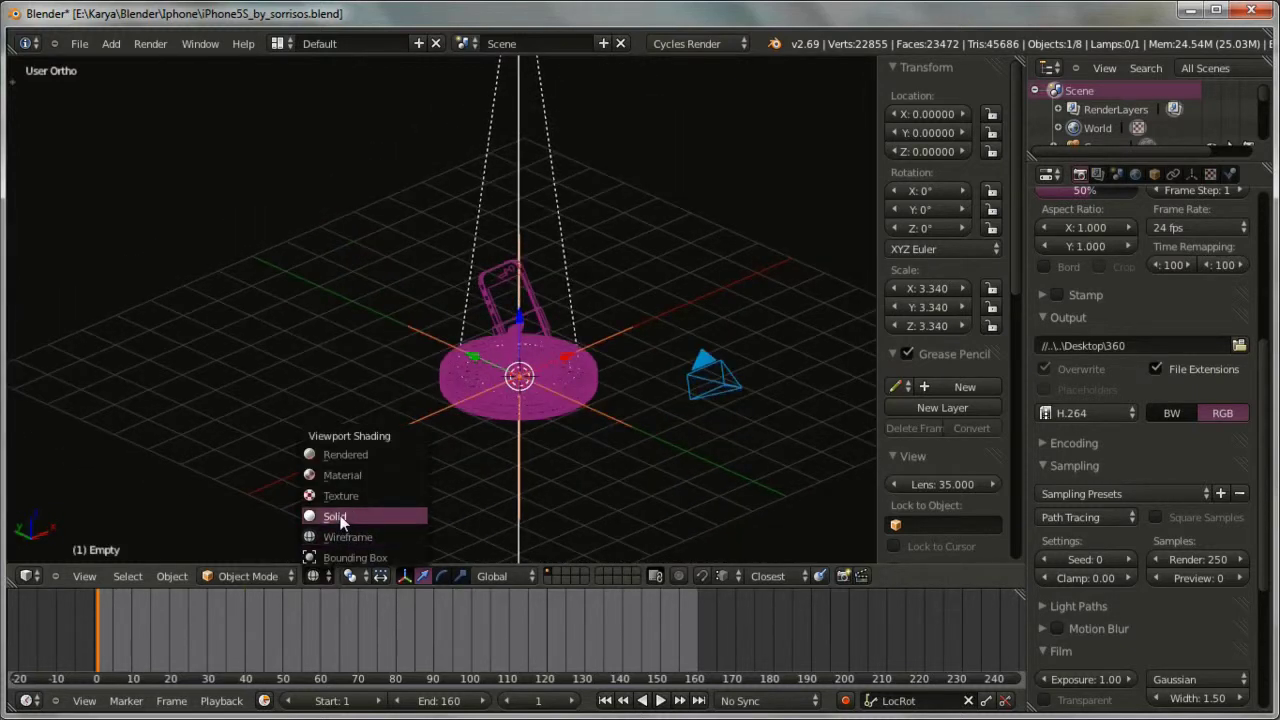
click(336, 516)
Step: Select the camera and set the Empty as its parent in the object's relations
mouse_move(600, 457)
middle_down()
mouse_move(663, 426)
mouse_move(476, 496)
mouse_move(557, 474)
mouse_move(517, 491)
middle_up()
scroll(517, 491, down, 3)
scroll(556, 489, up, 1)
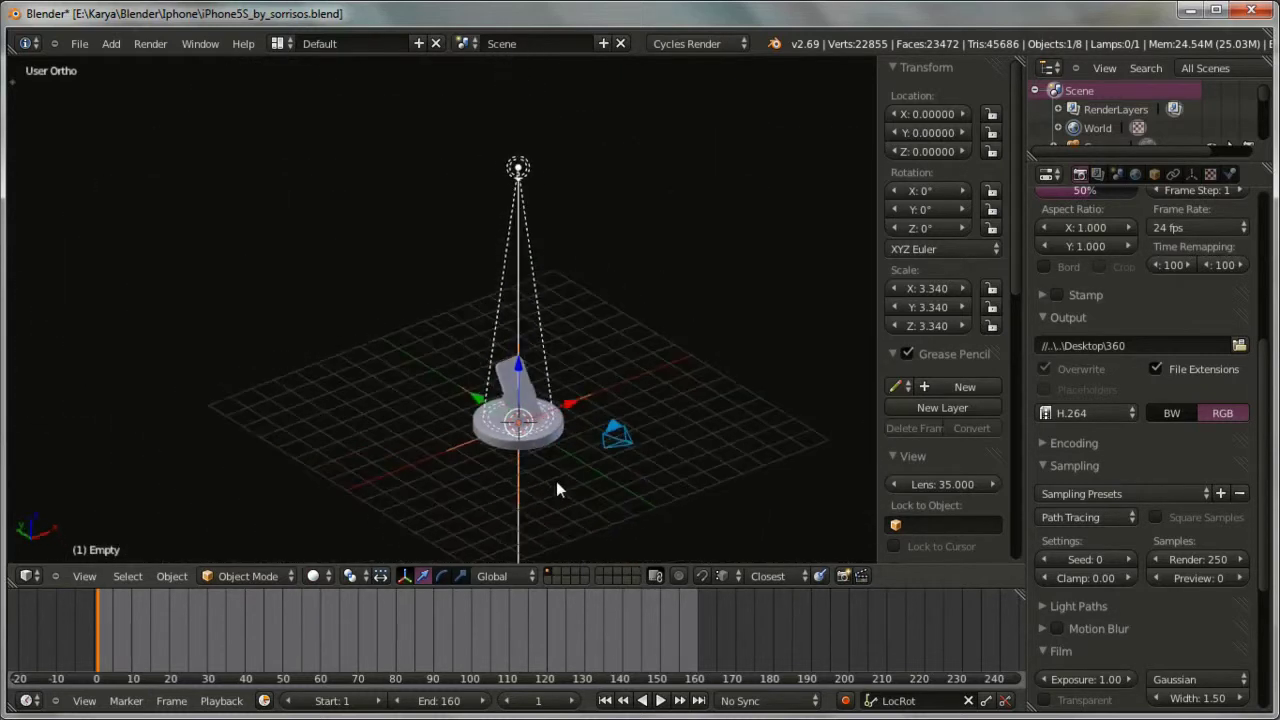
click(636, 440)
right_click(624, 458)
middle_drag(575, 497, 604, 489)
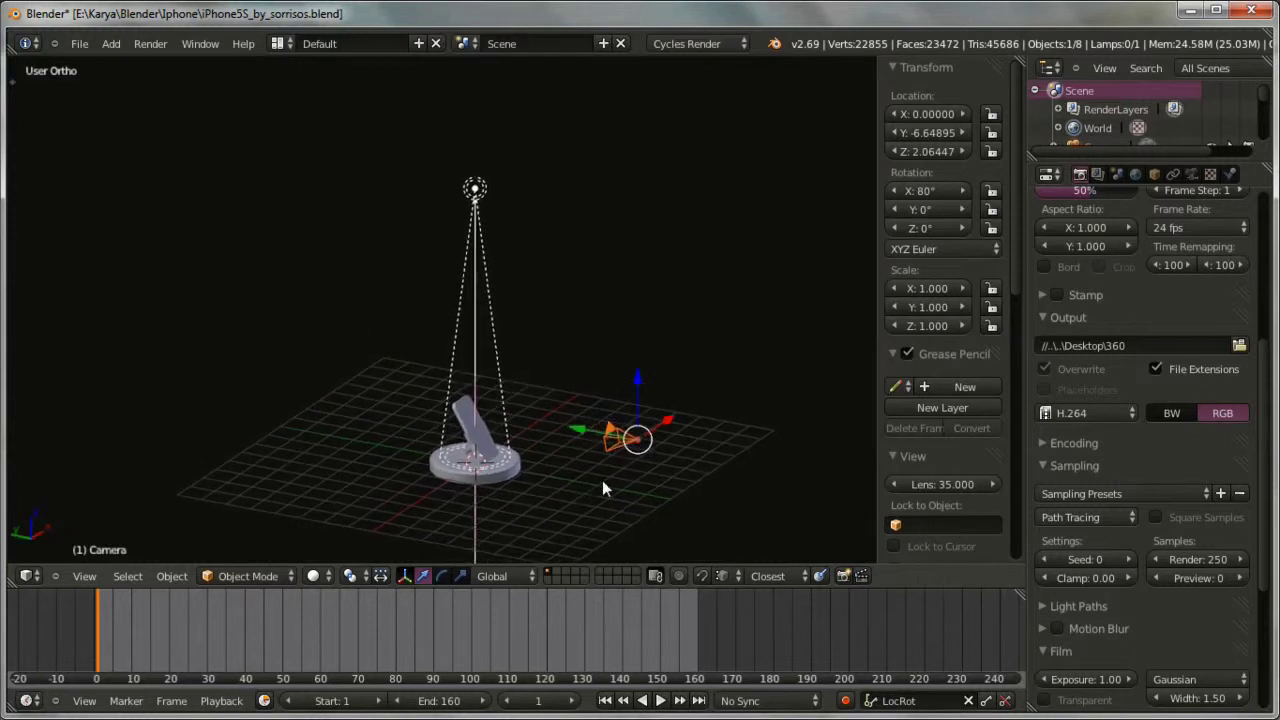
shift+middle_drag(575, 538, 529, 466)
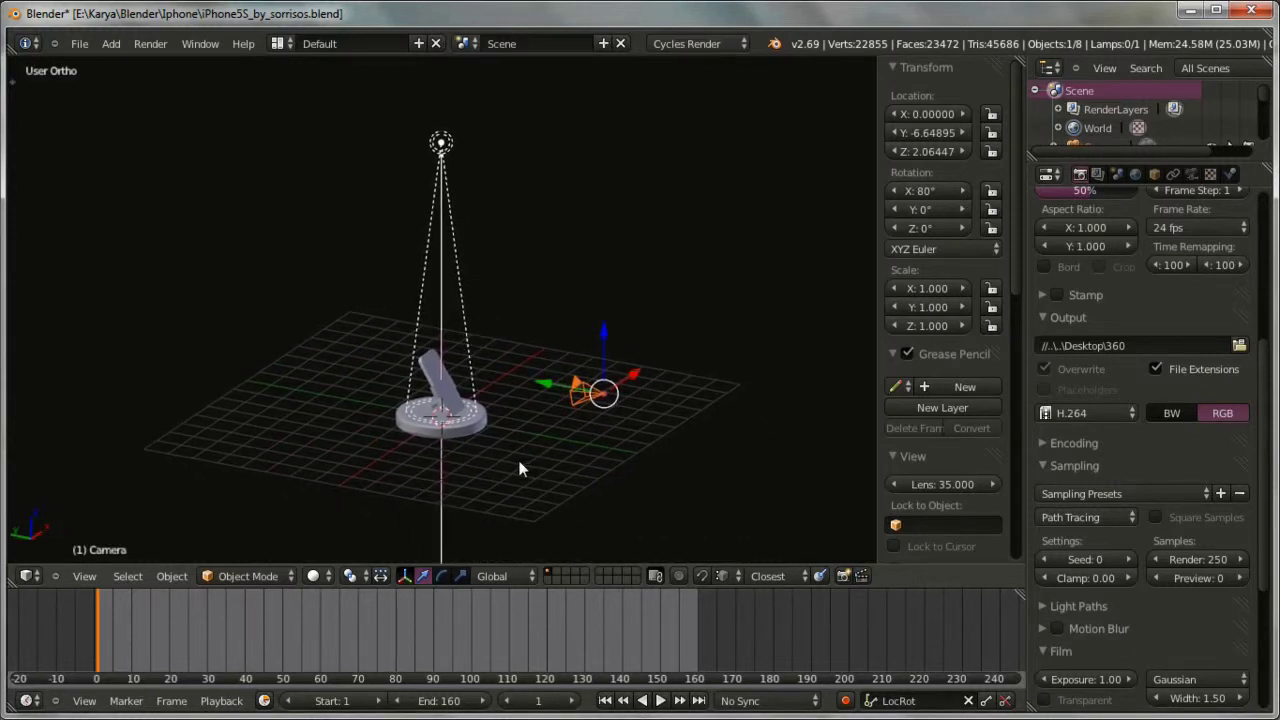
middle_drag(516, 468, 455, 474)
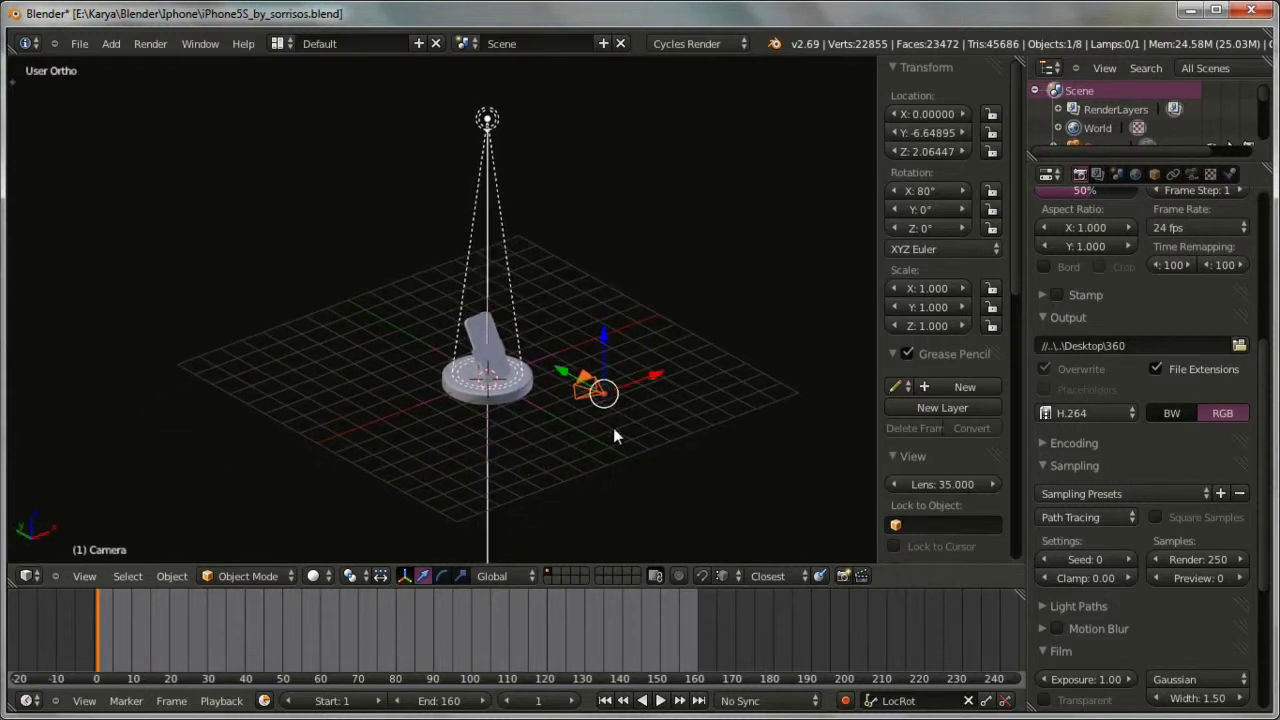
shift+middle_drag(601, 418, 531, 380)
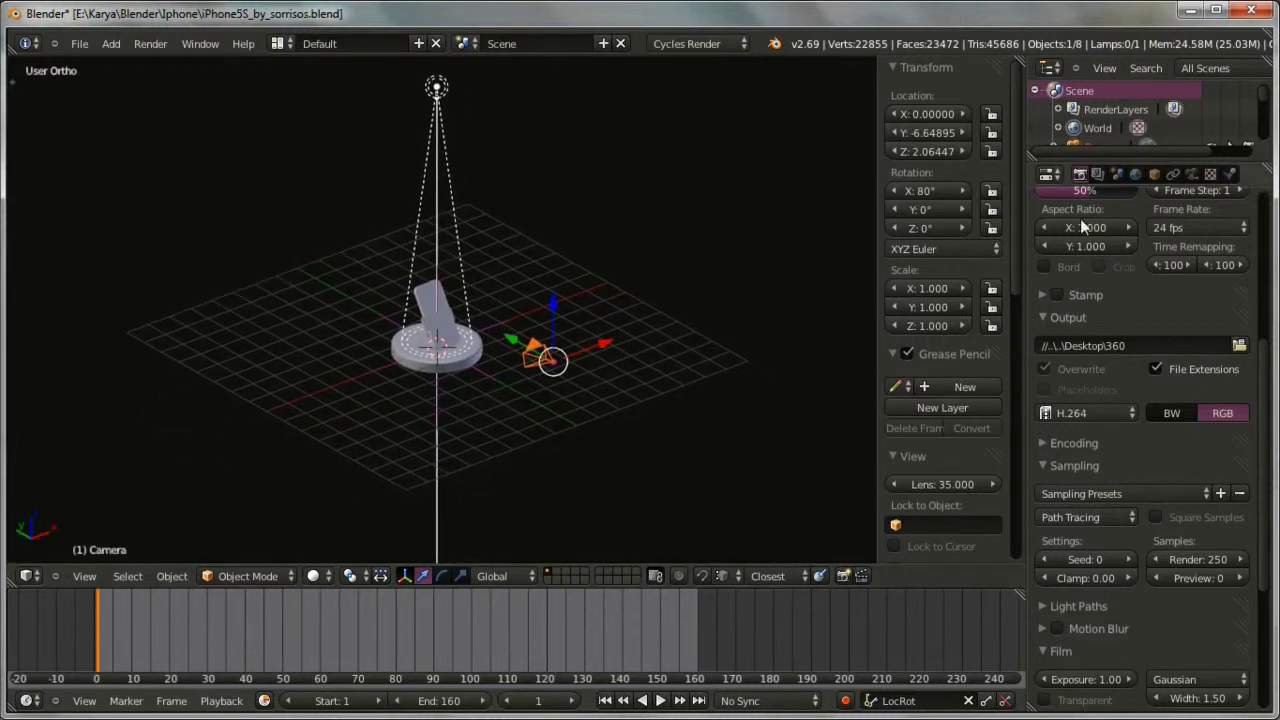
click(1155, 175)
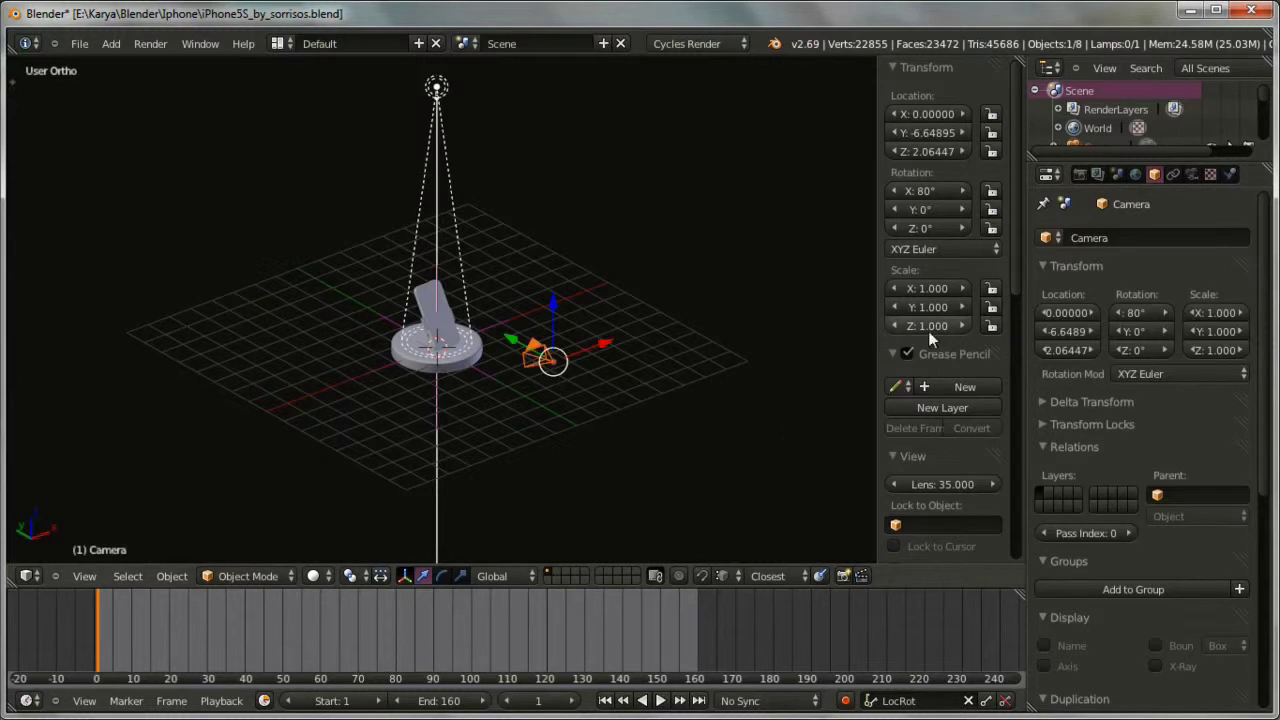
click(1217, 497)
click(1127, 617)
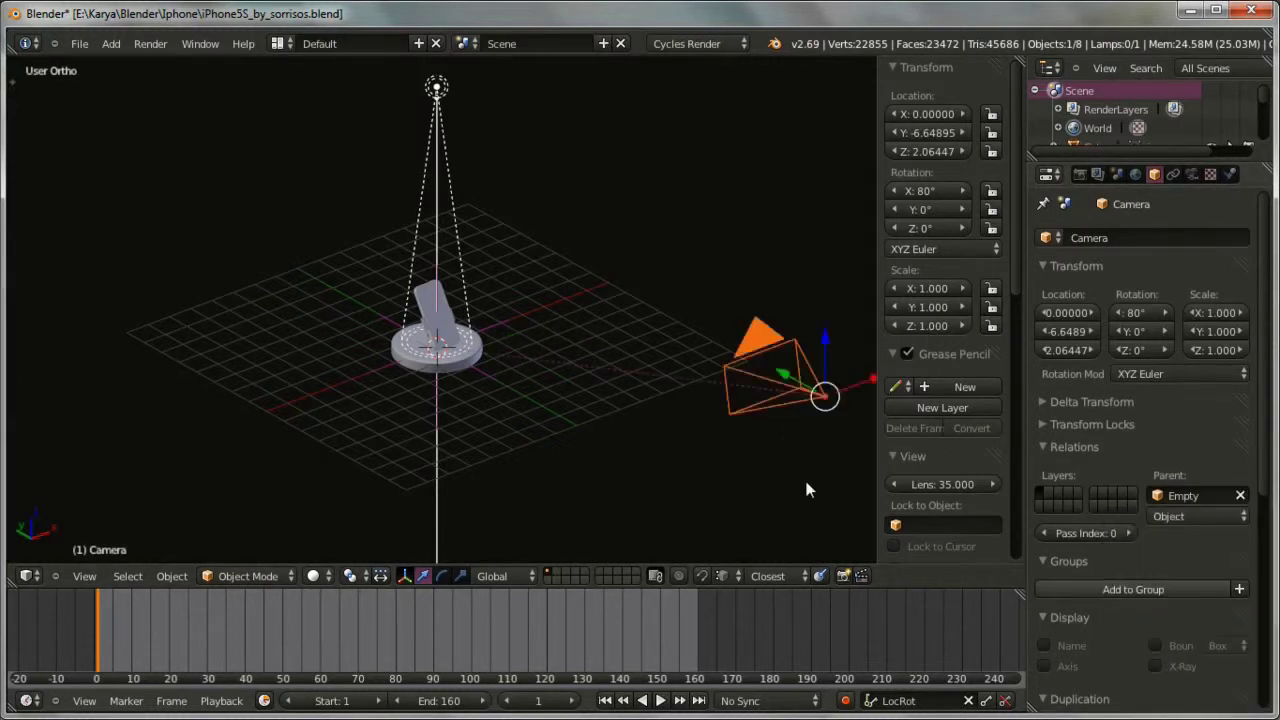
Step: Examine the parent link between the camera and the empty from several angles and check the scene's object list
middle_drag(684, 428, 777, 433)
scroll(735, 445, down, 3)
middle_drag(705, 486, 719, 408)
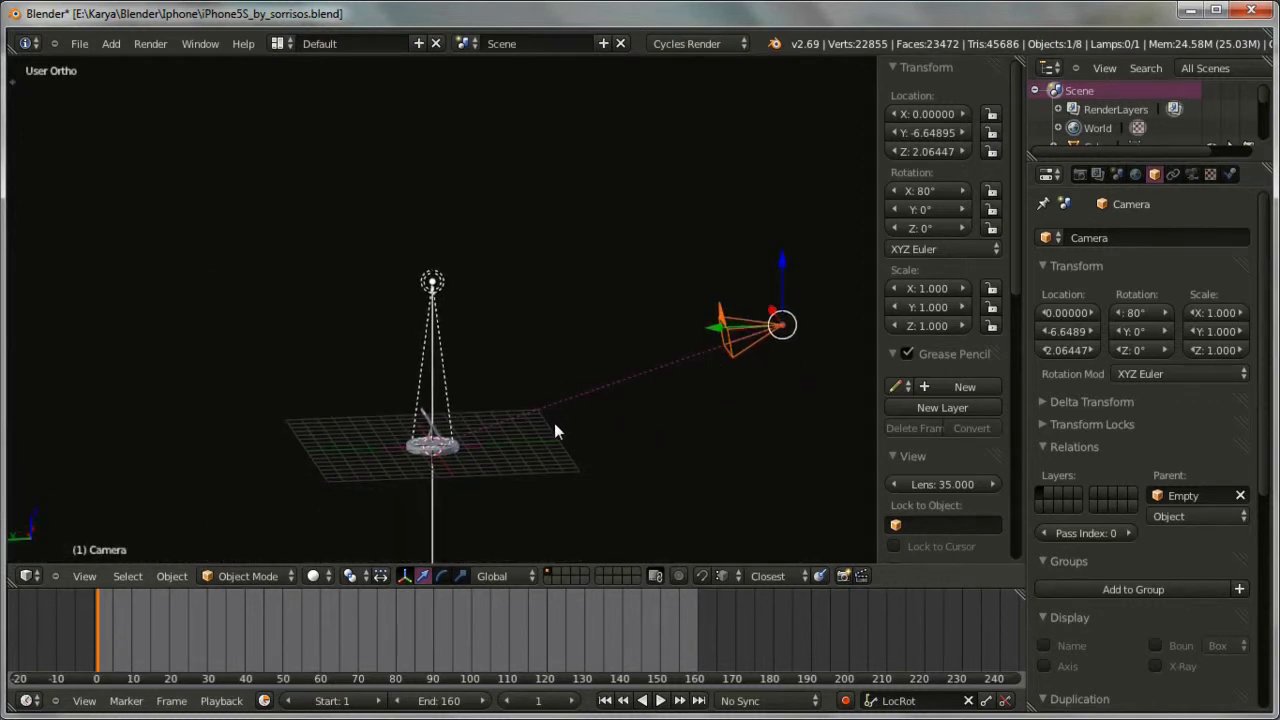
middle_drag(568, 440, 528, 430)
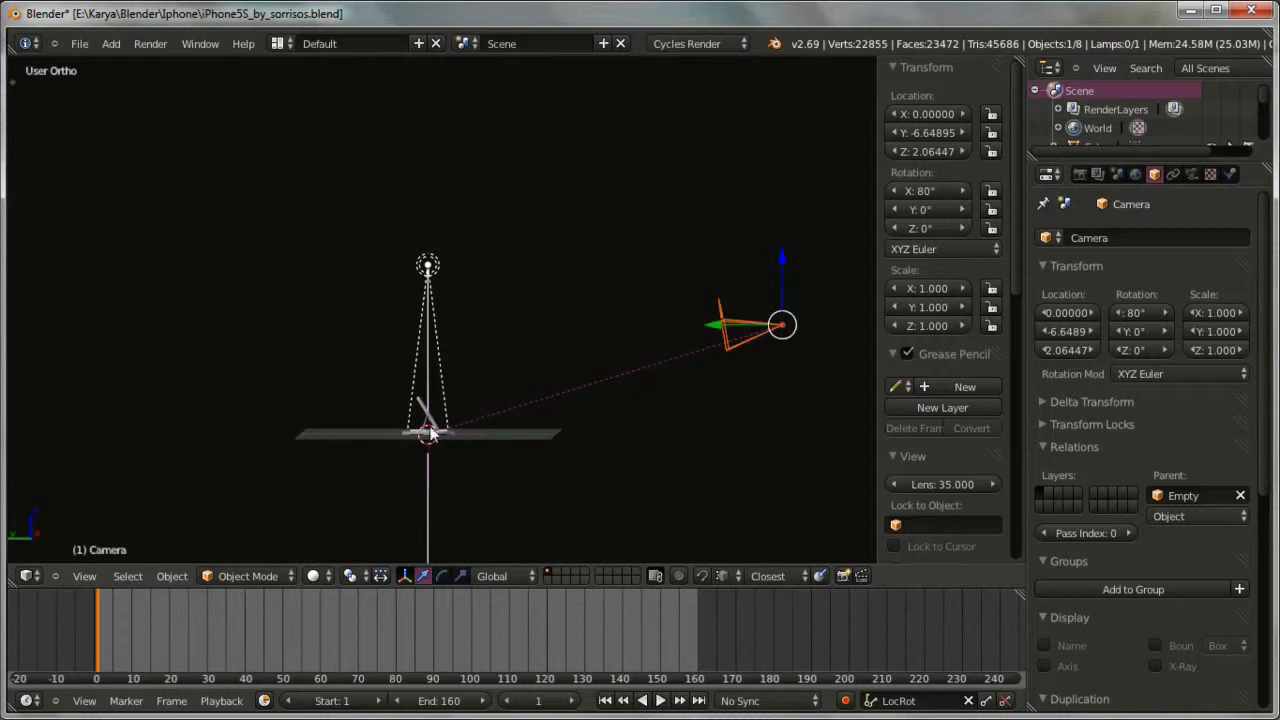
shift+middle_drag(613, 416, 594, 364)
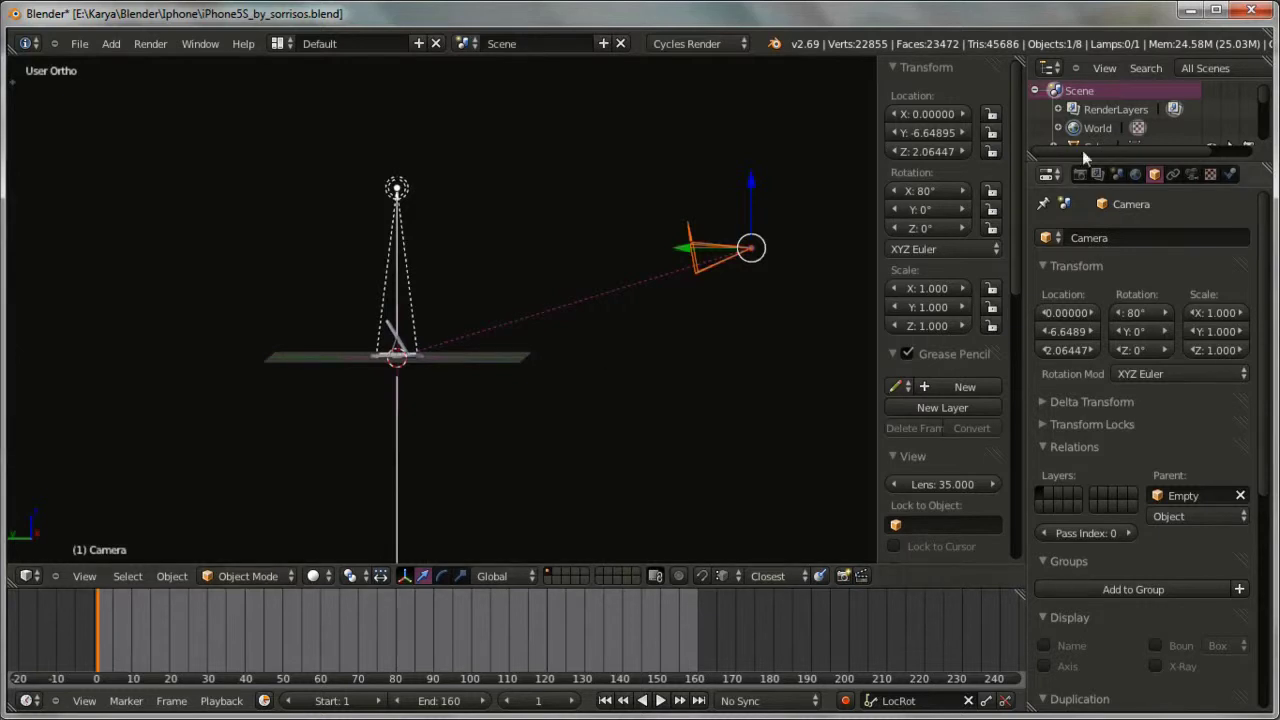
scroll(1100, 118, down, 8)
scroll(1094, 140, up, 3)
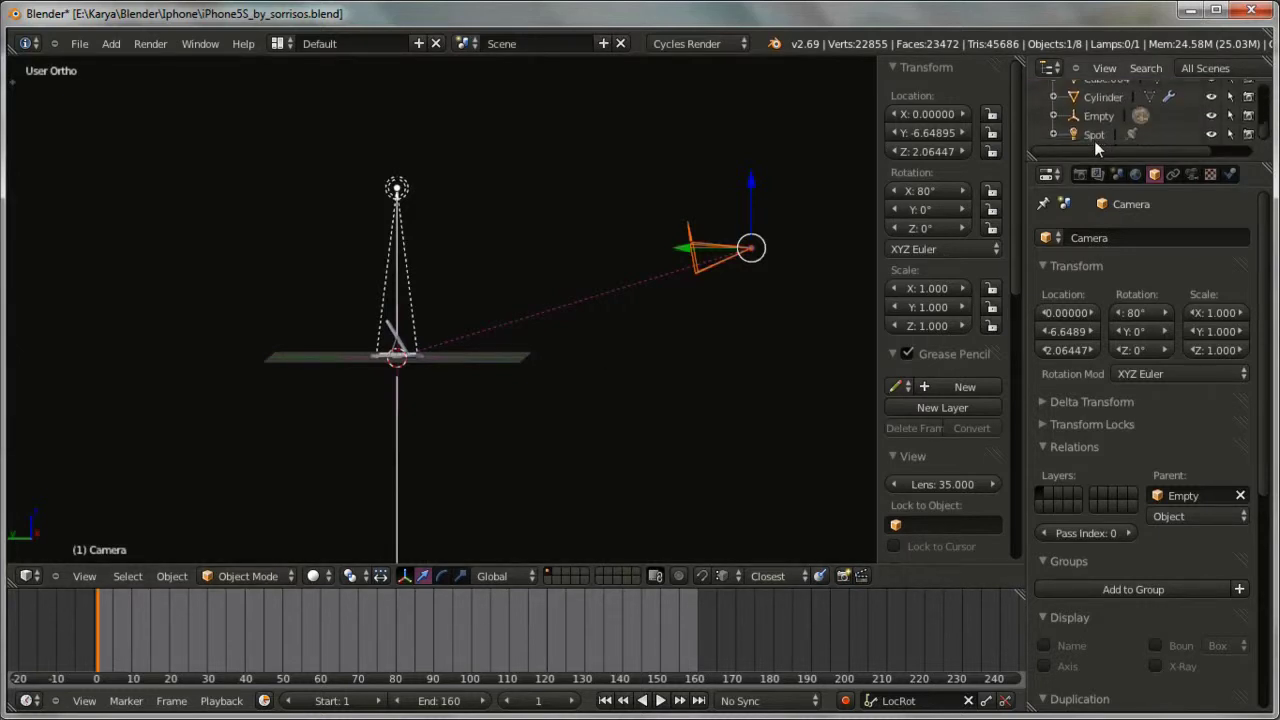
middle_drag(667, 284, 706, 259)
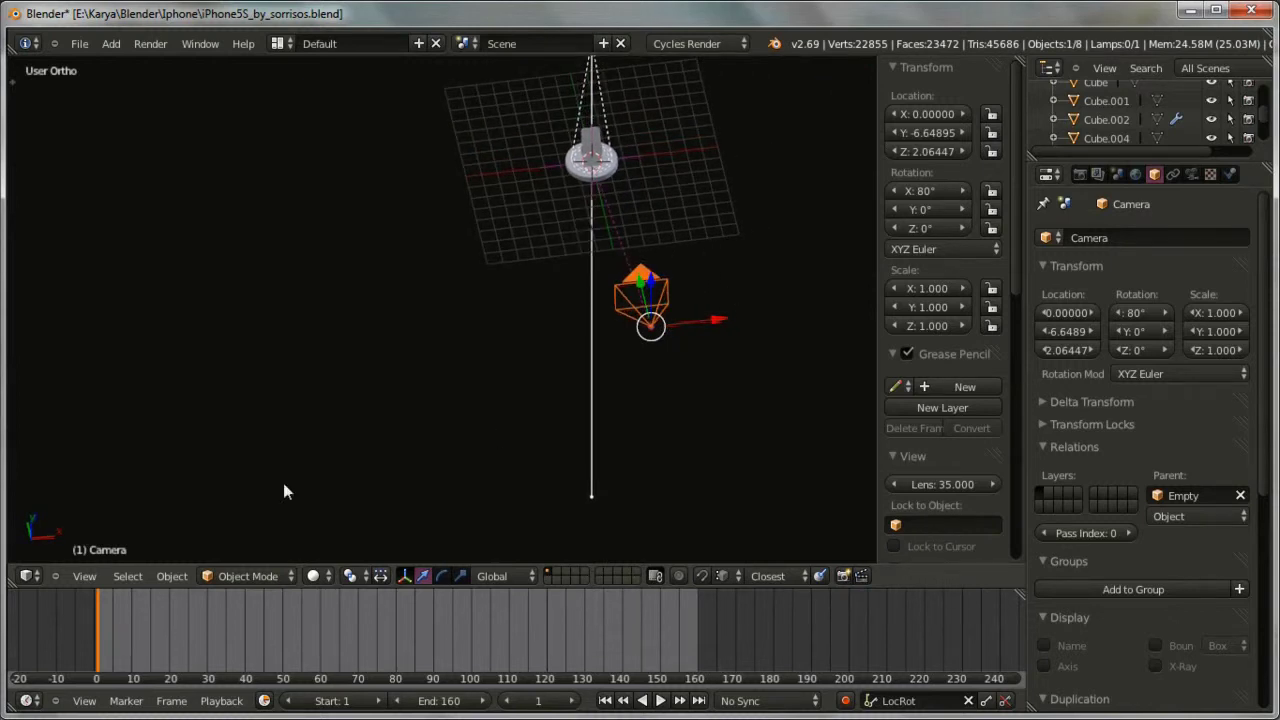
Step: Through the camera view, move the camera along its local Z axis toward the phone, to about Y -2.37 and Z 1.31
click(84, 577)
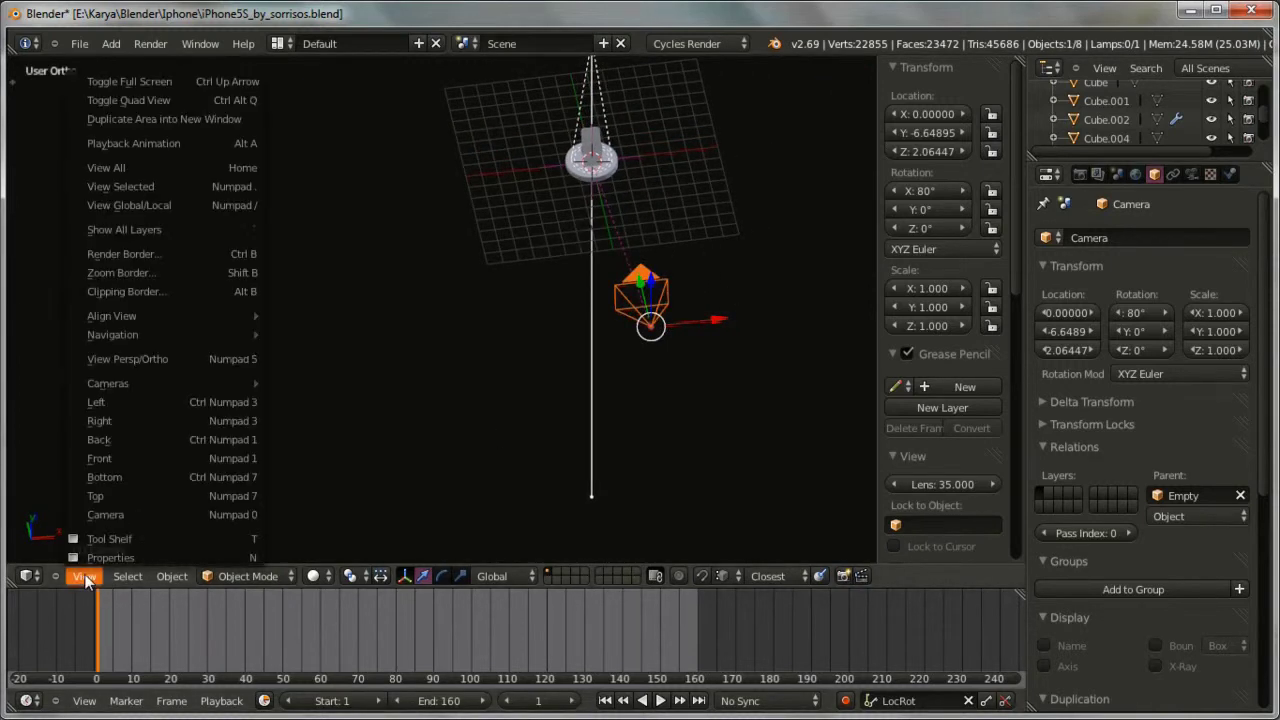
click(107, 514)
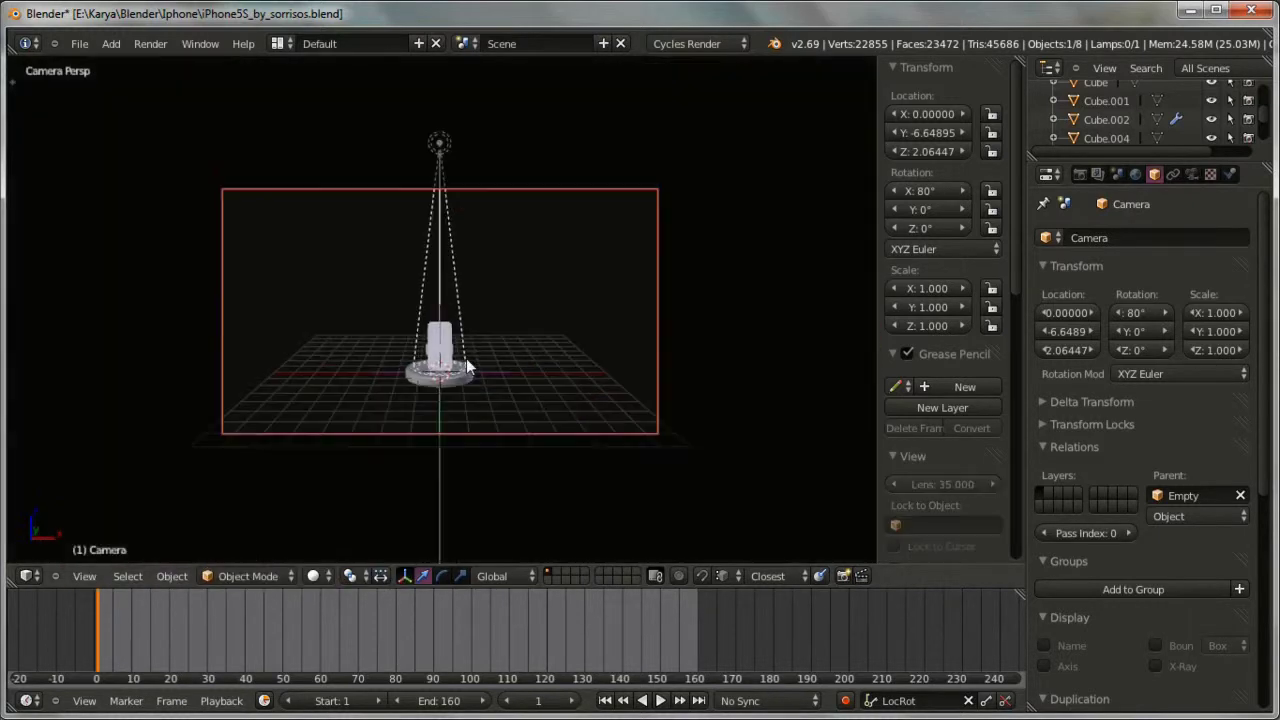
scroll(506, 380, up, 3)
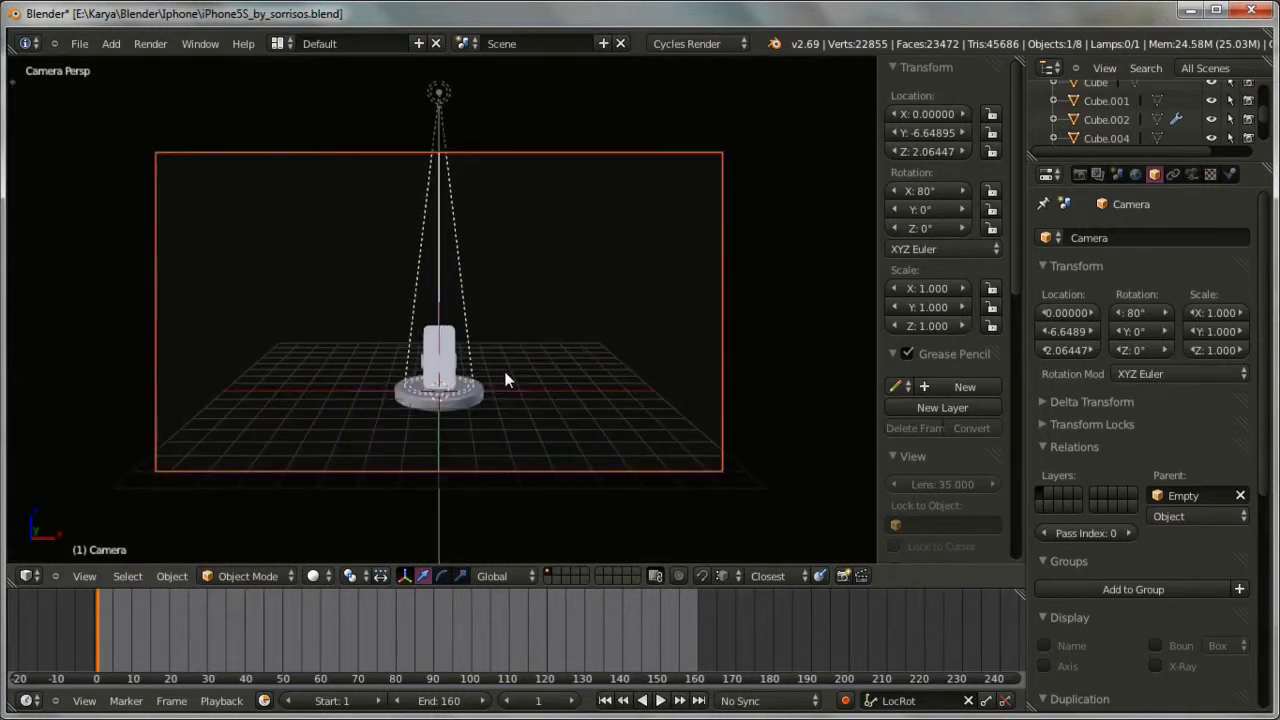
key(g)
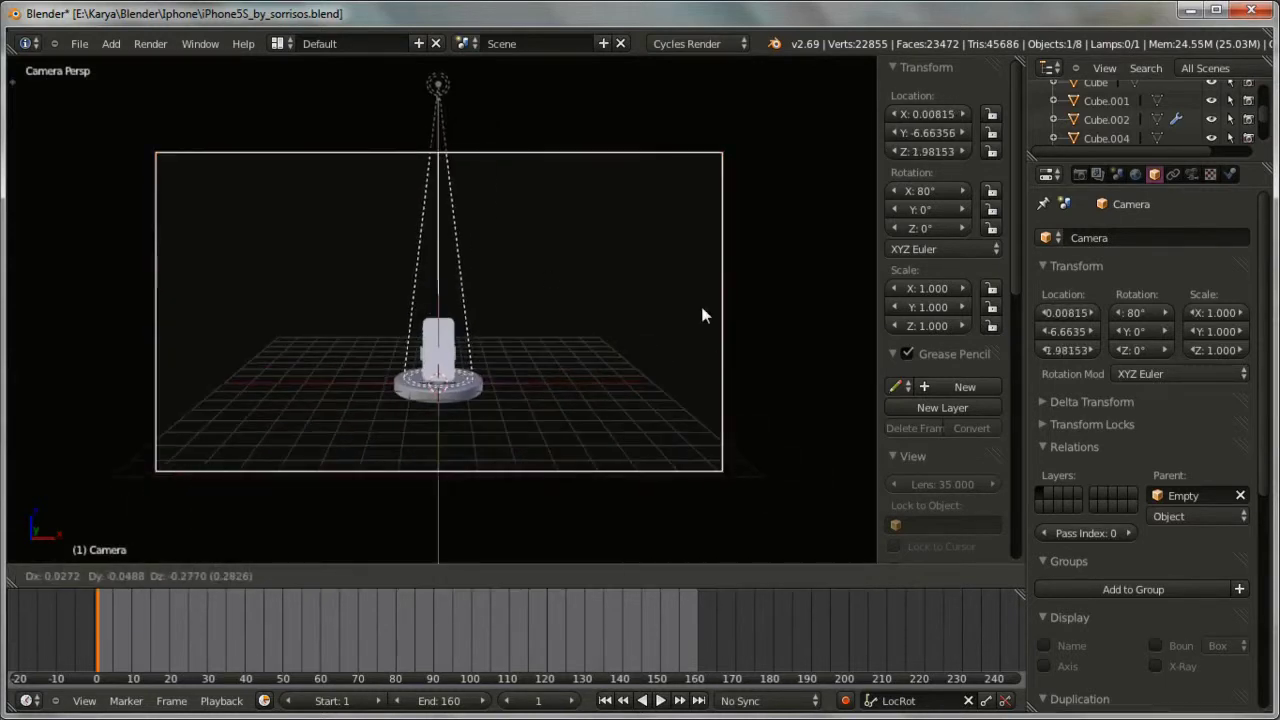
right_click(714, 430)
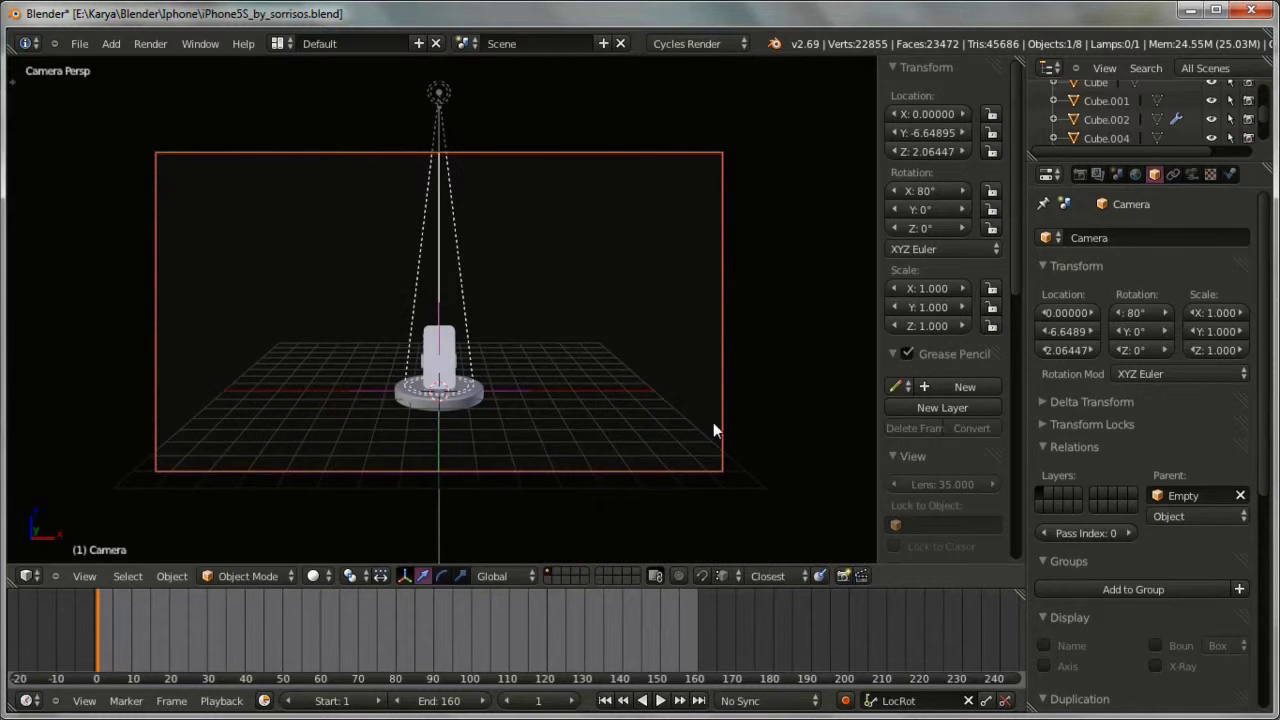
key(g)
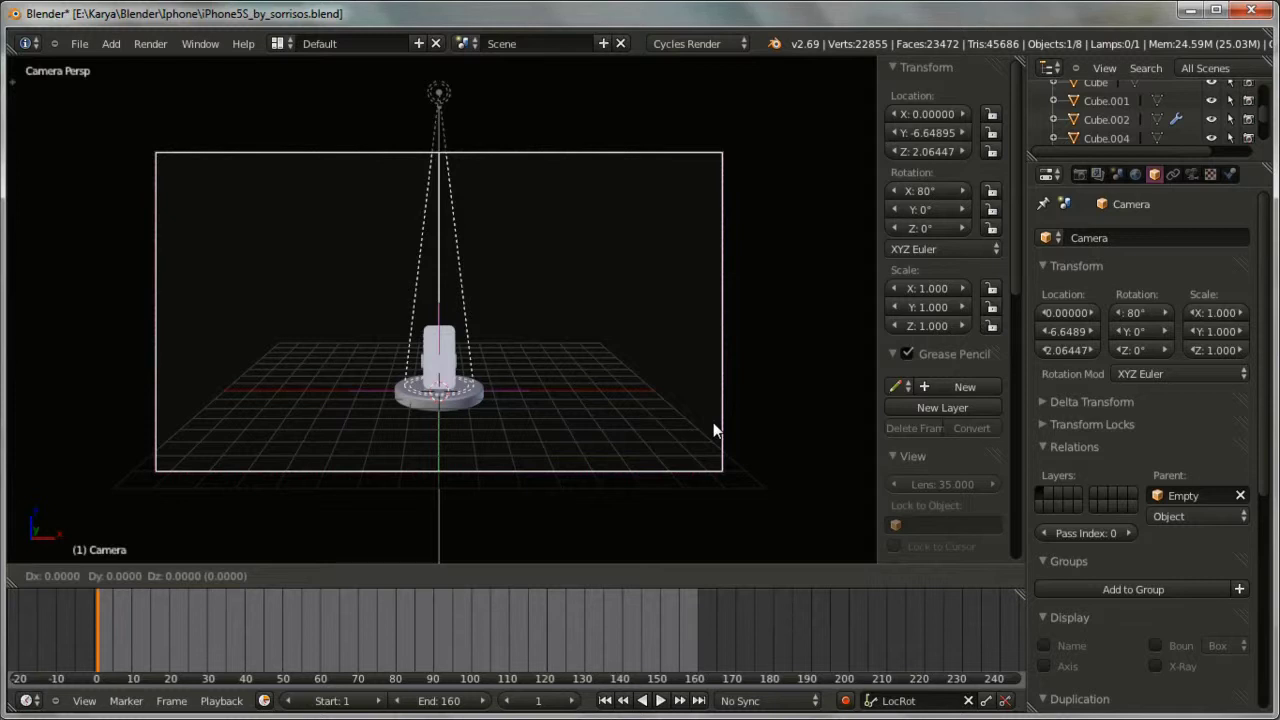
key(z)
key(z)
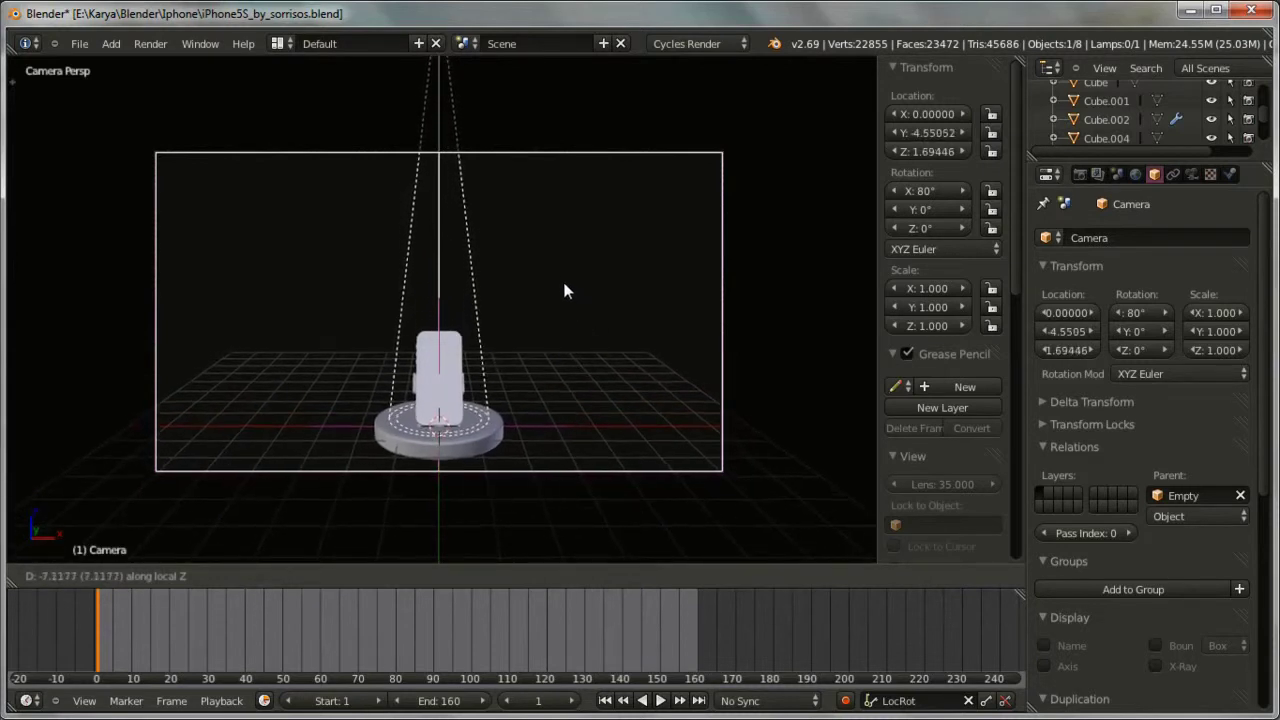
click(528, 228)
Step: Lower the camera along the global Z axis to about 0.79 so the phone and base fit inside the frame
key(g)
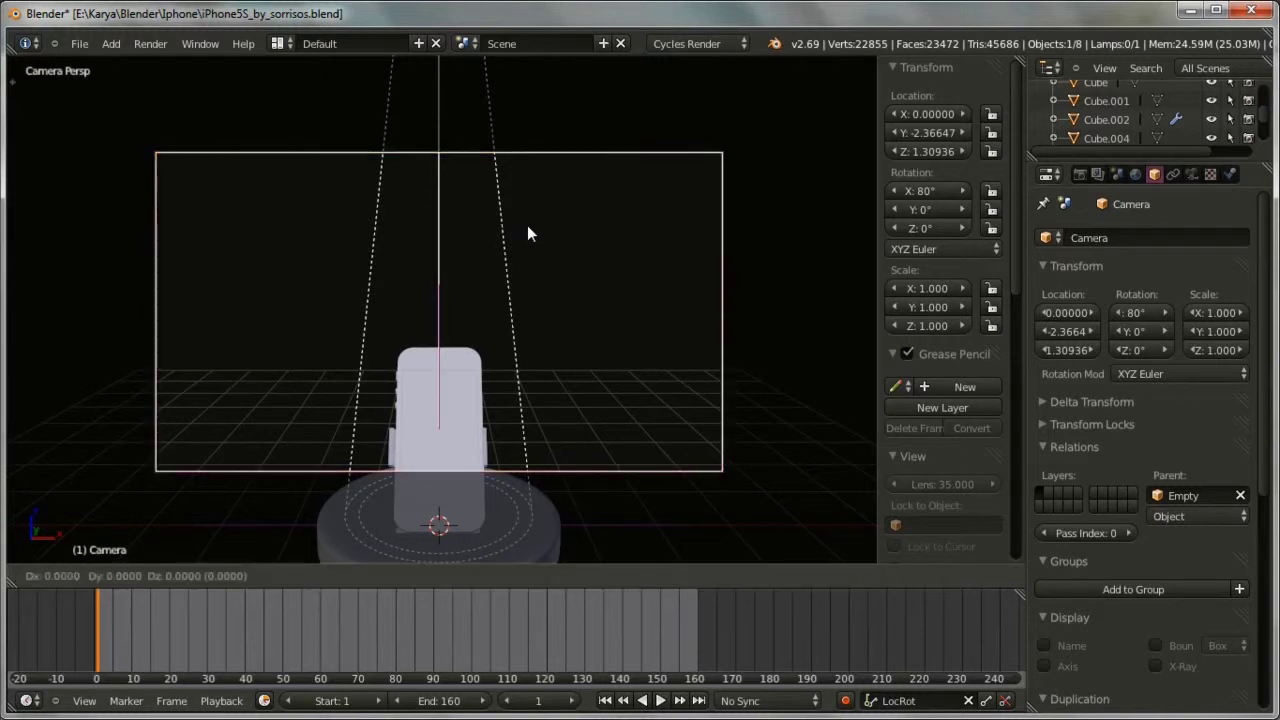
key(z)
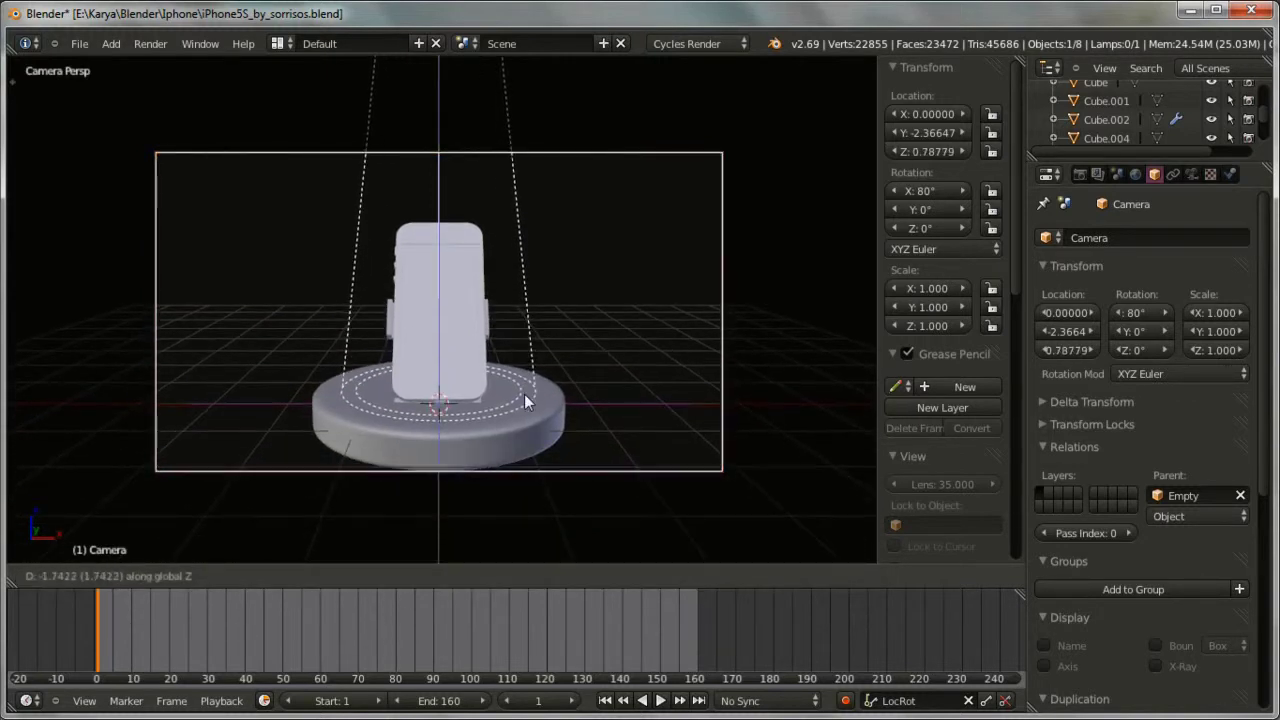
click(525, 403)
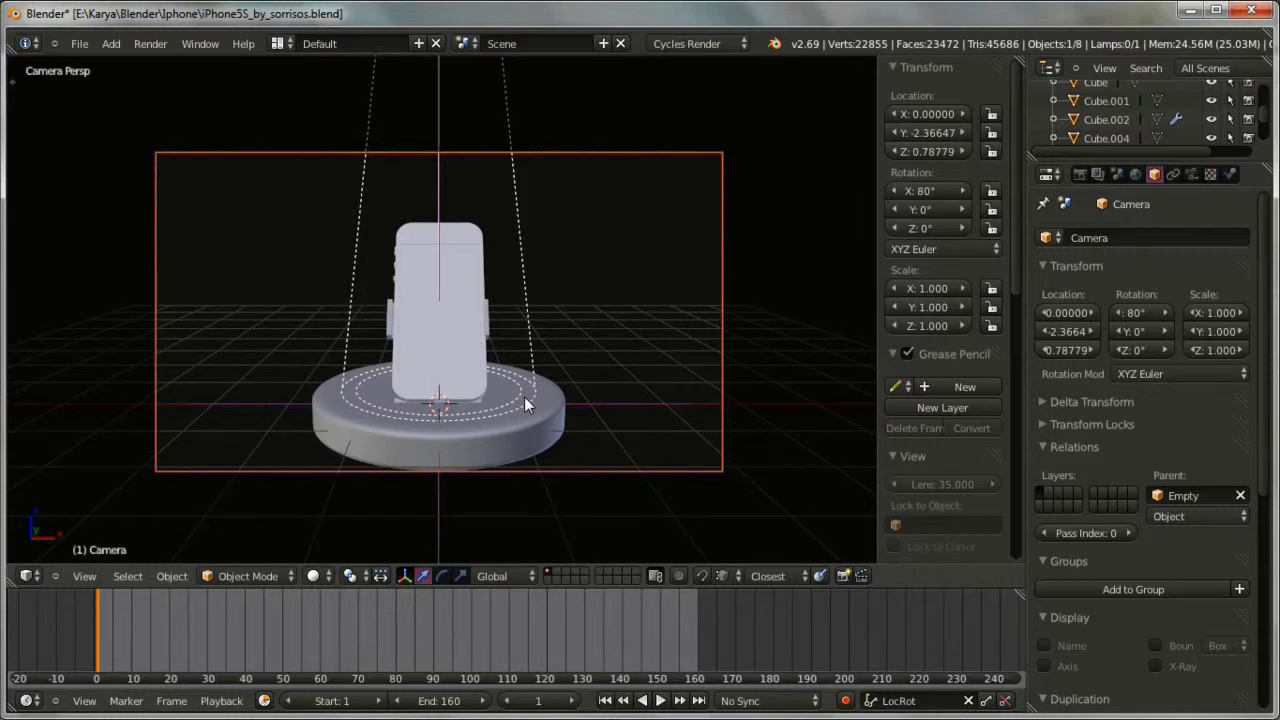
middle_drag(525, 398, 413, 405)
scroll(540, 402, down, 8)
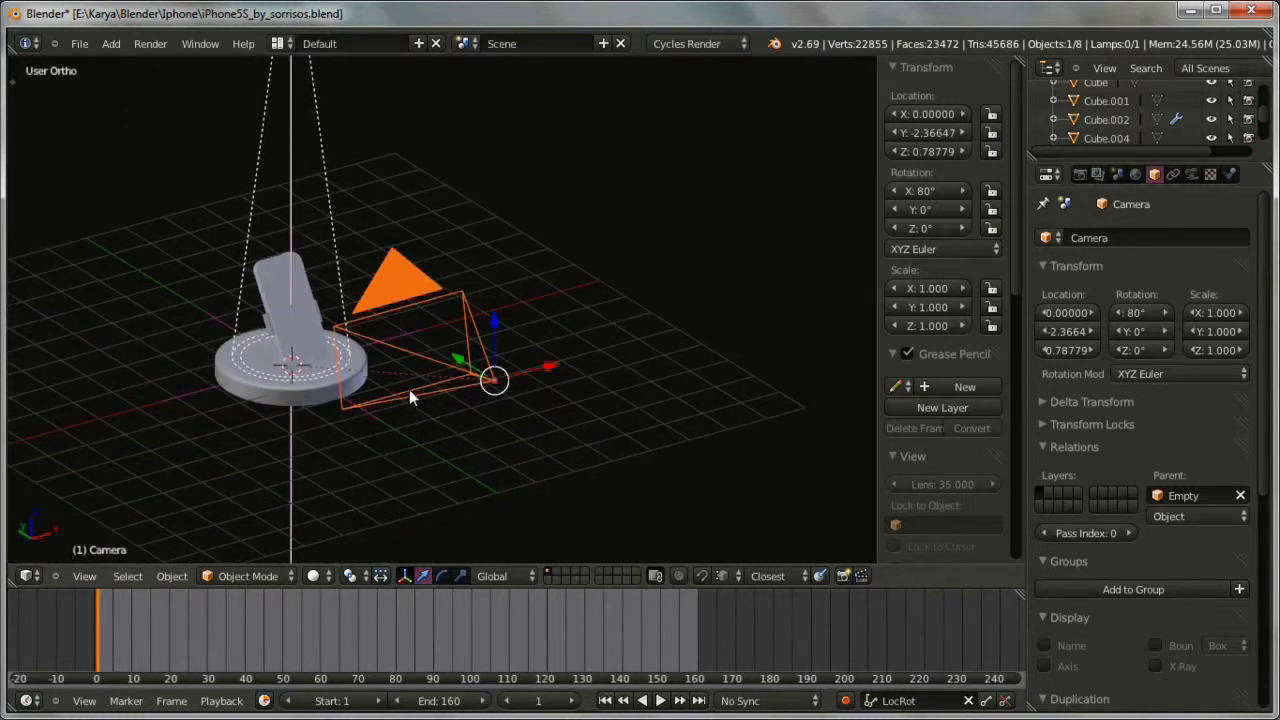
click(84, 576)
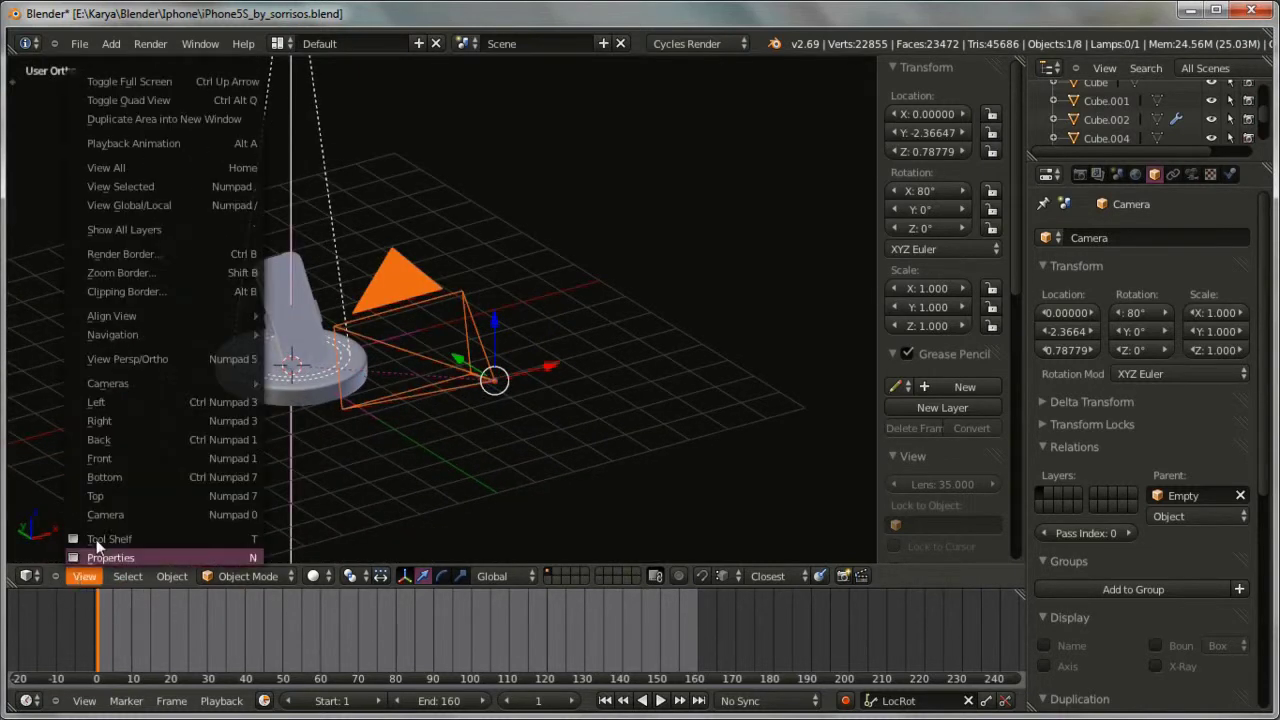
click(106, 514)
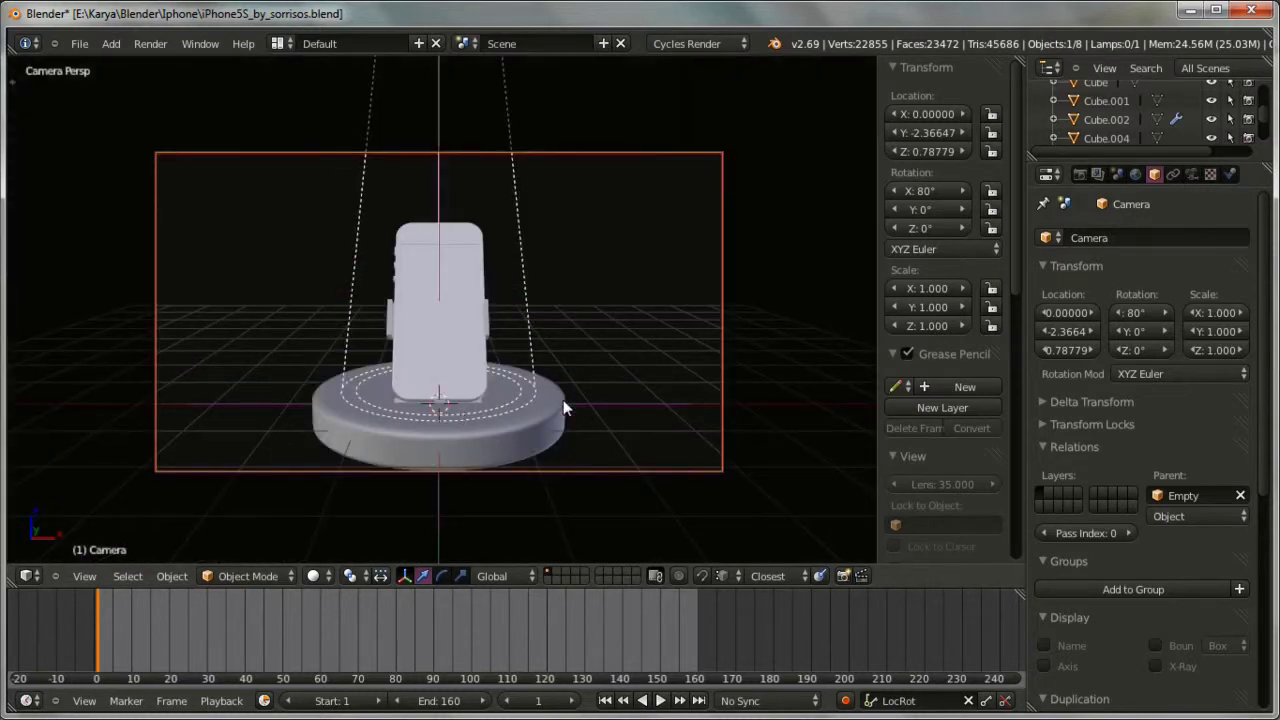
key(g)
key(z)
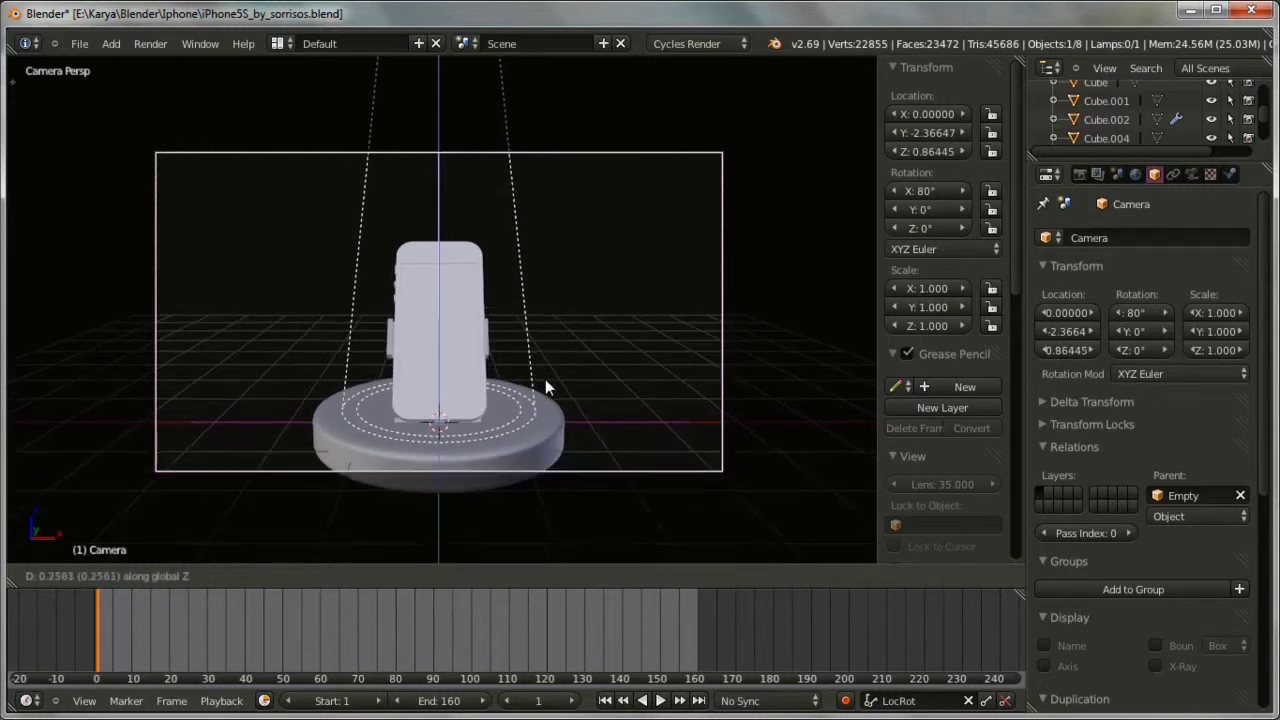
key(Escape)
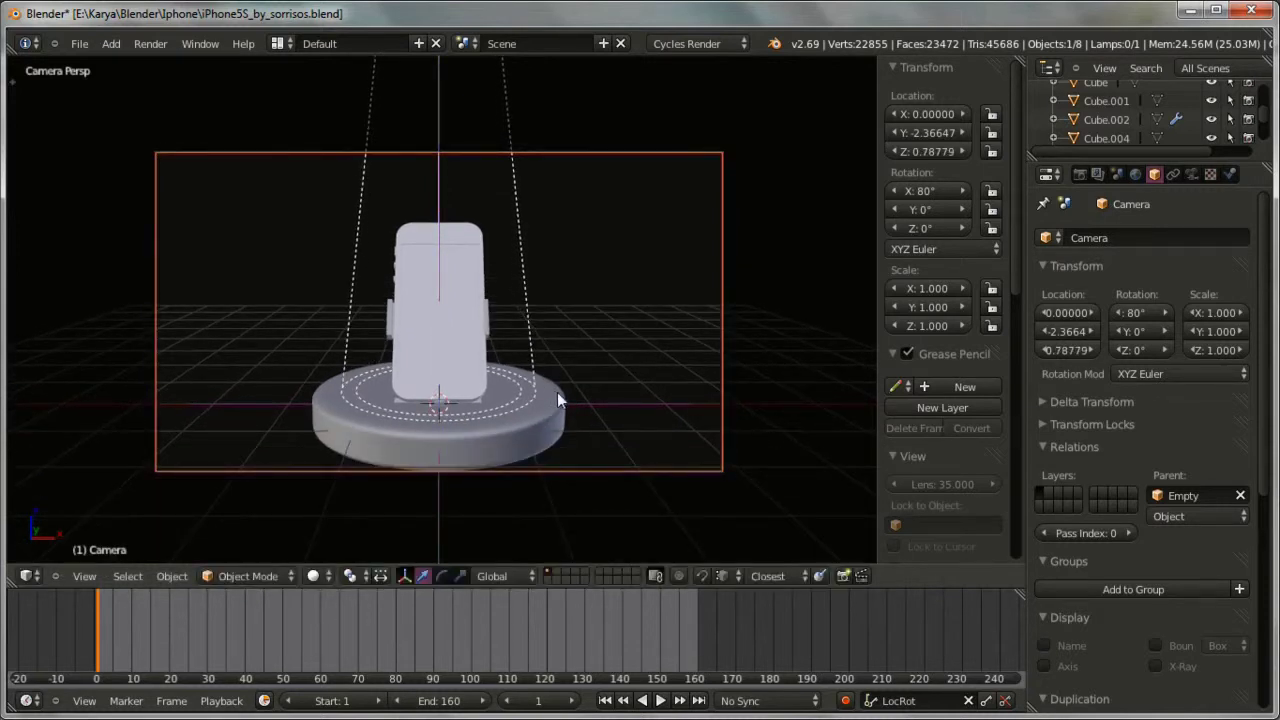
Step: Nudge the camera back along its local Z axis to about Y -2.373 and Z 0.789
key(g)
key(z)
key(z)
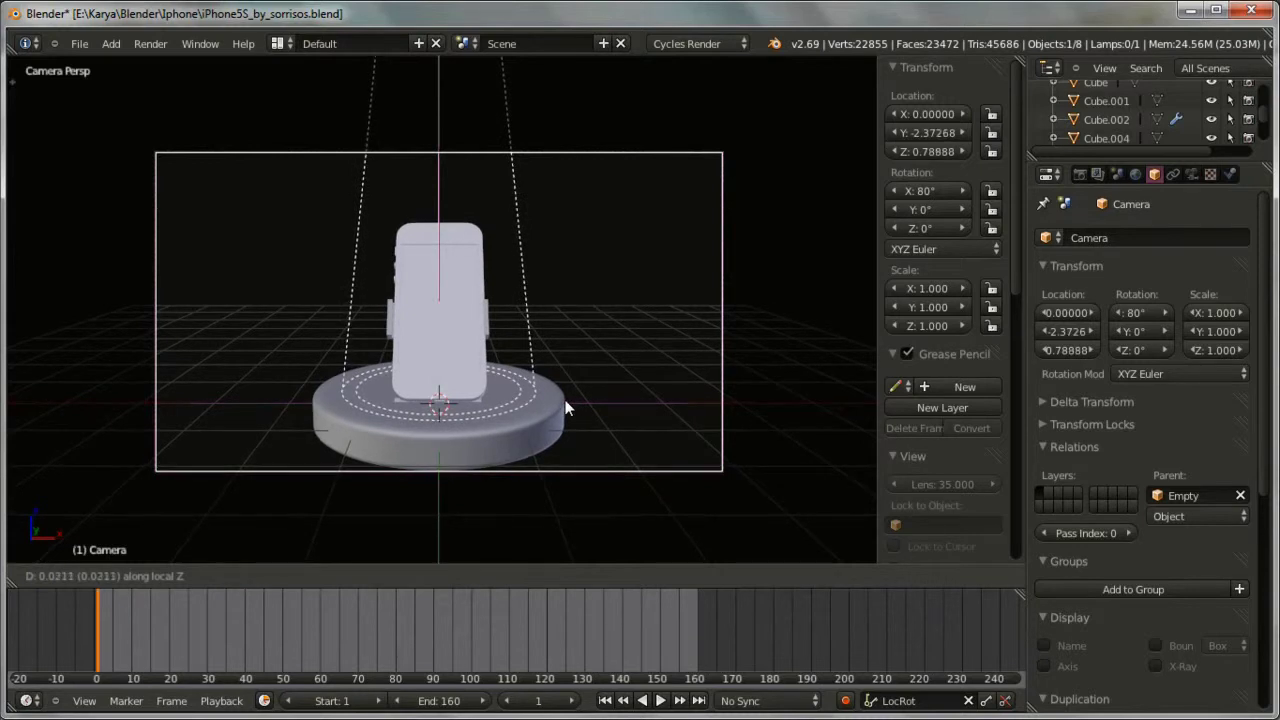
click(565, 401)
Step: Leave the camera view and select the empty at the centre of the round base
middle_drag(481, 403, 600, 421)
scroll(493, 411, down, 10)
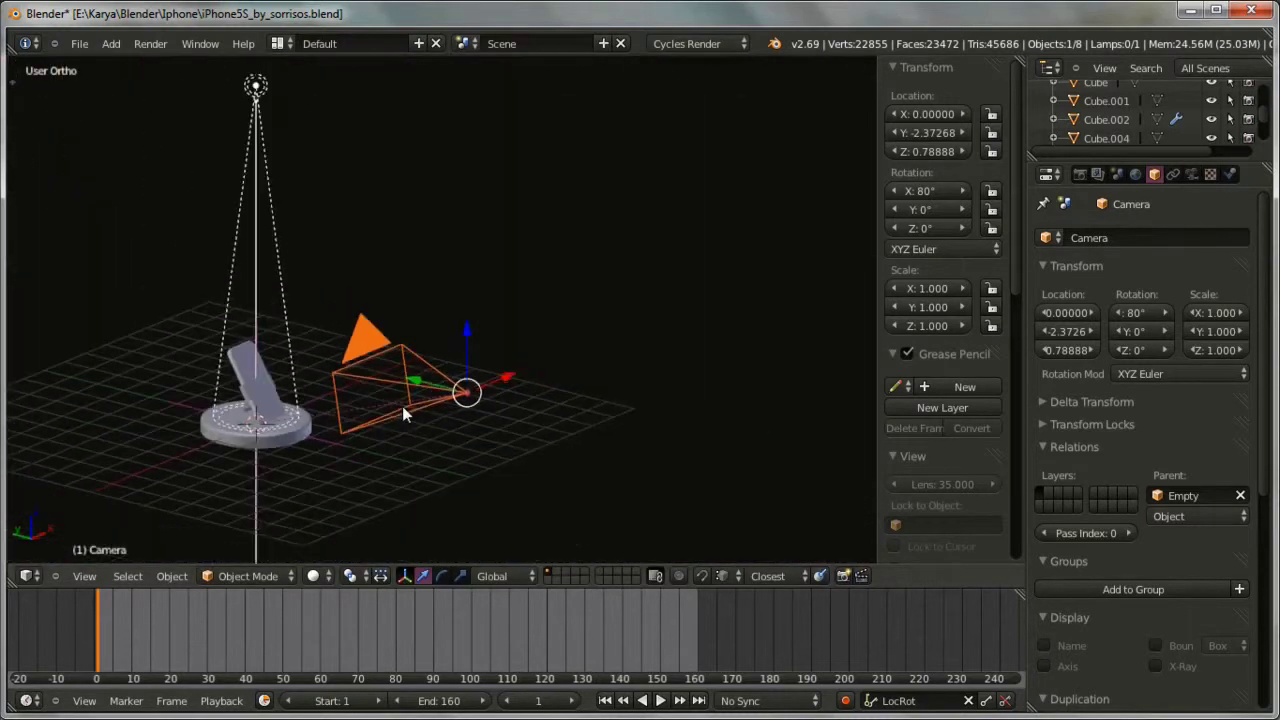
shift+middle_drag(314, 449, 442, 474)
scroll(490, 439, up, 2)
scroll(442, 474, up, 3)
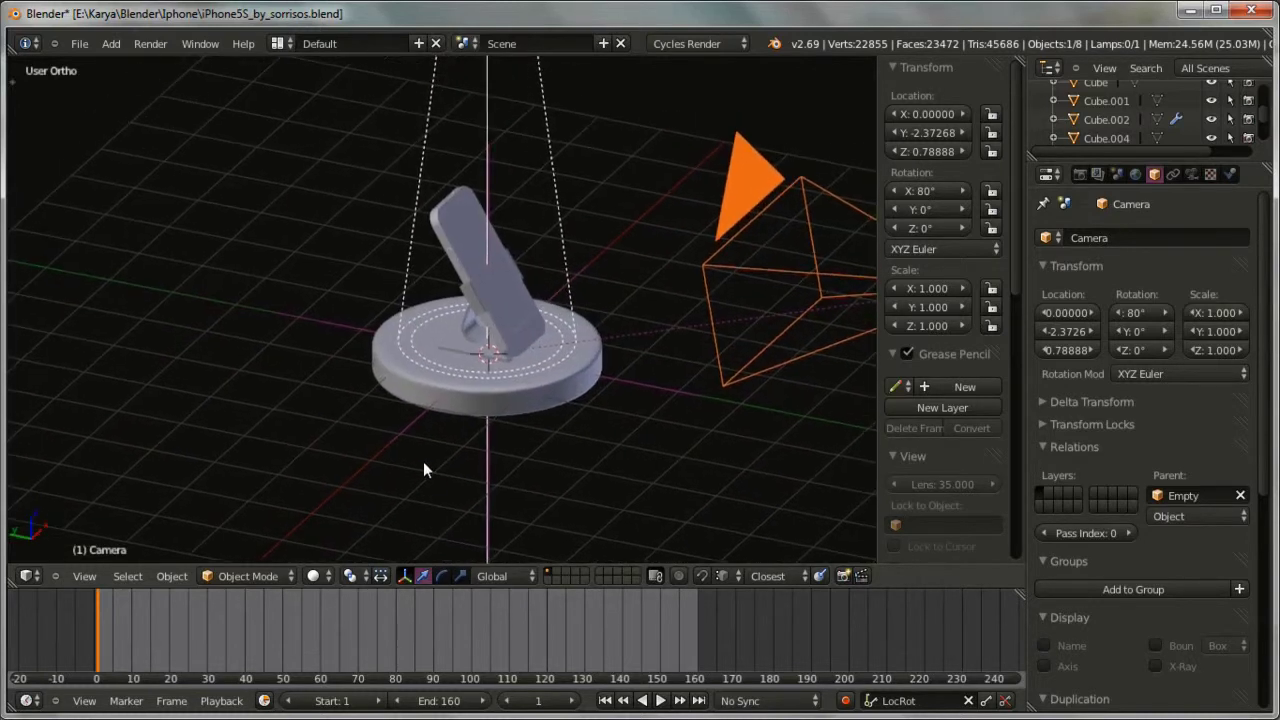
scroll(410, 439, down, 2)
right_click(408, 442)
middle_drag(408, 442, 483, 458)
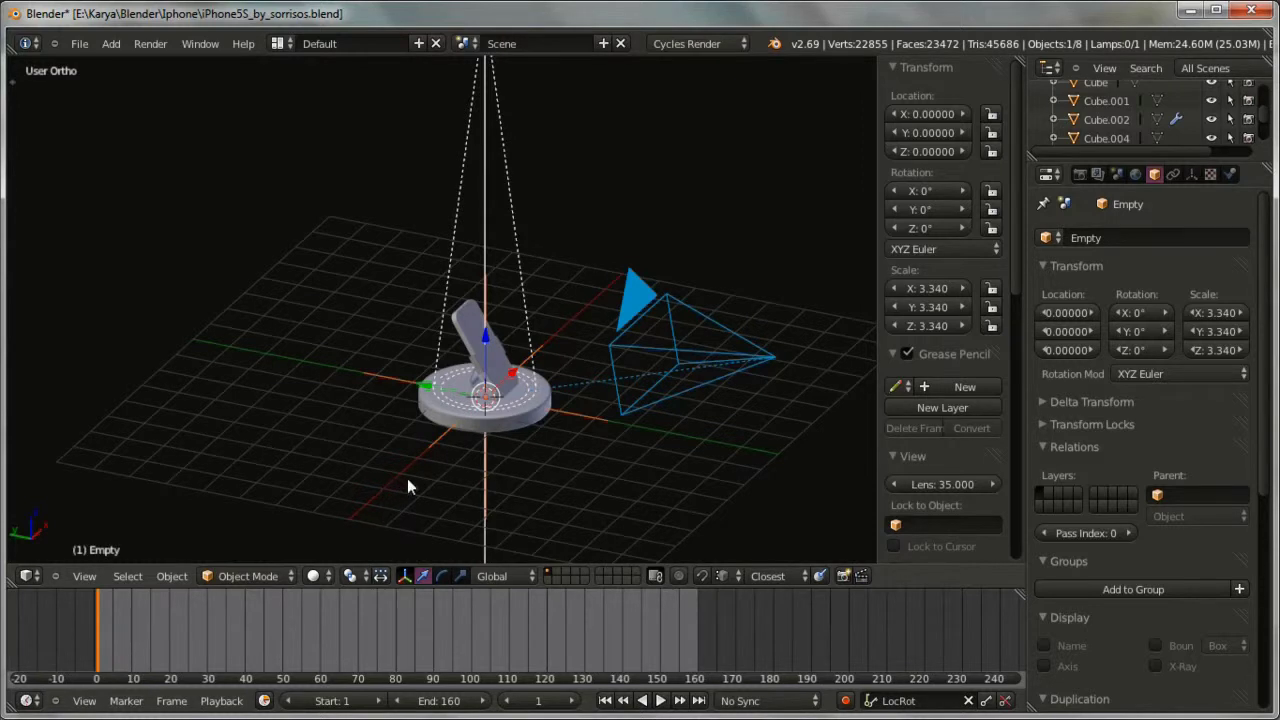
mouse_move(407, 482)
middle_down()
mouse_move(471, 497)
mouse_move(371, 511)
mouse_move(372, 491)
mouse_move(402, 467)
middle_up()
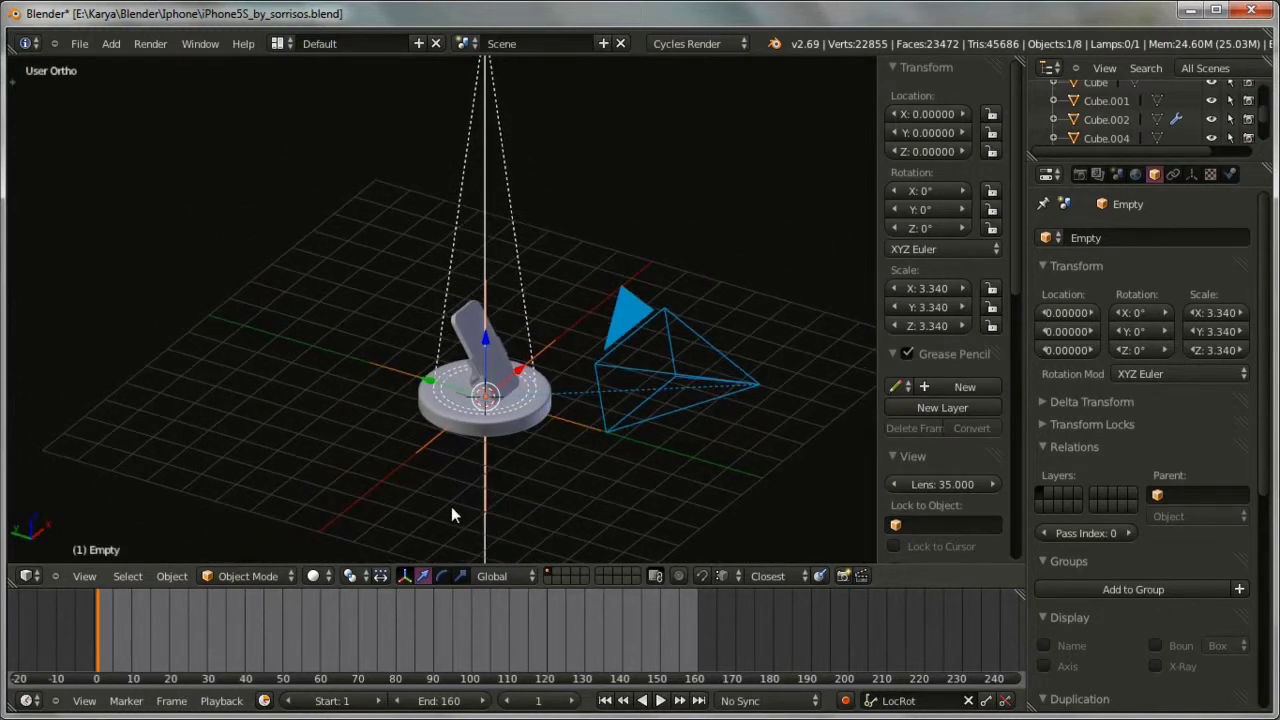
Step: Try rotating the empty about the global Z axis to test the camera's orbit around the phone
key(r)
key(z)
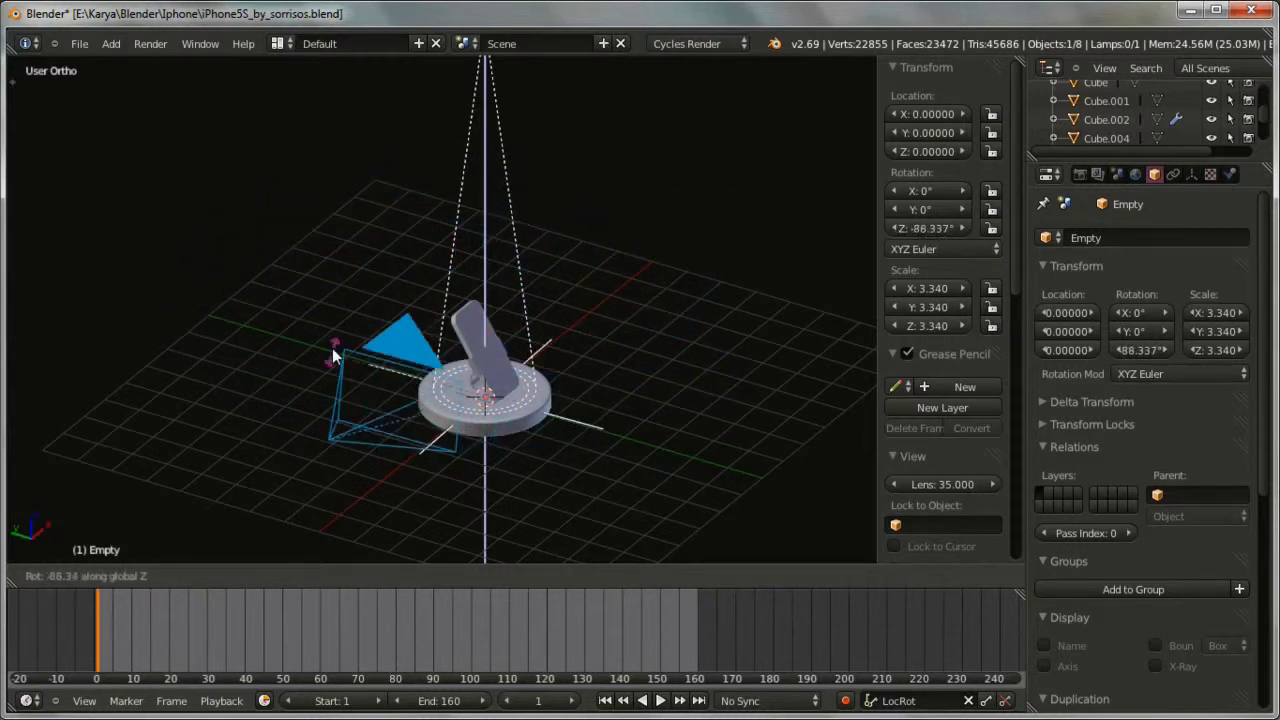
right_click(476, 418)
middle_drag(476, 422, 482, 481)
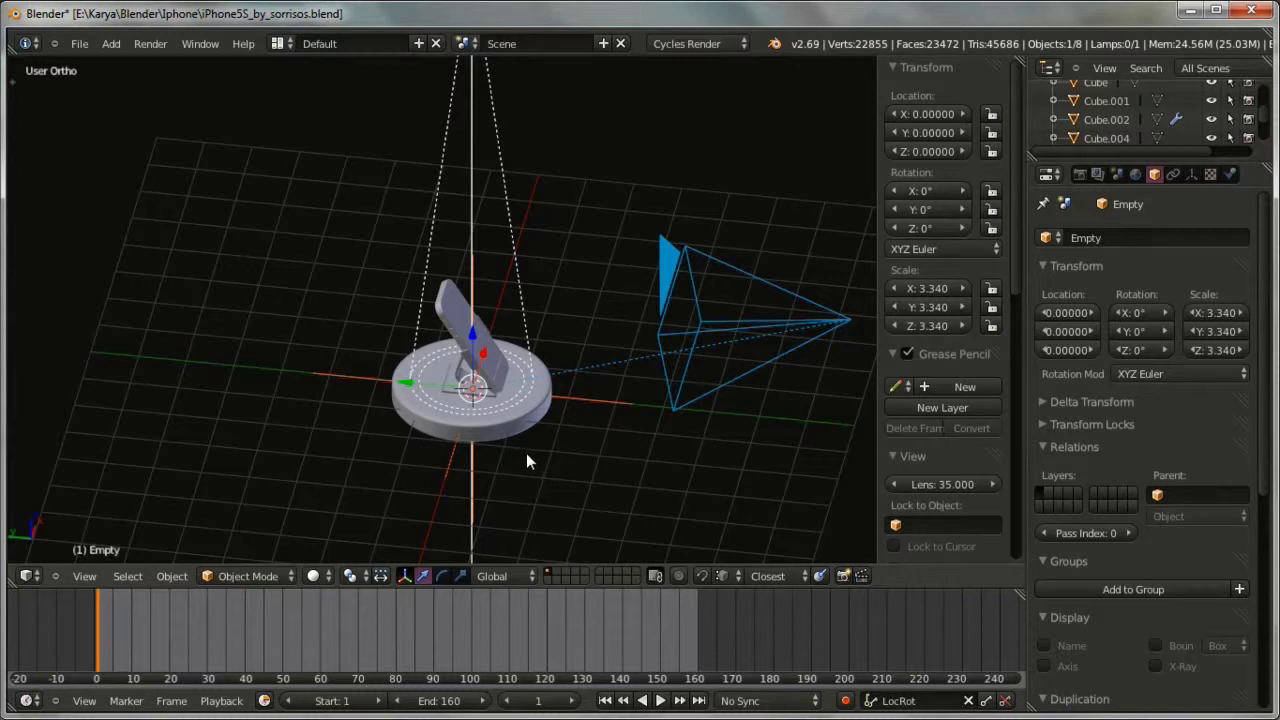
Step: Choose LocRot as the active keying set
click(912, 702)
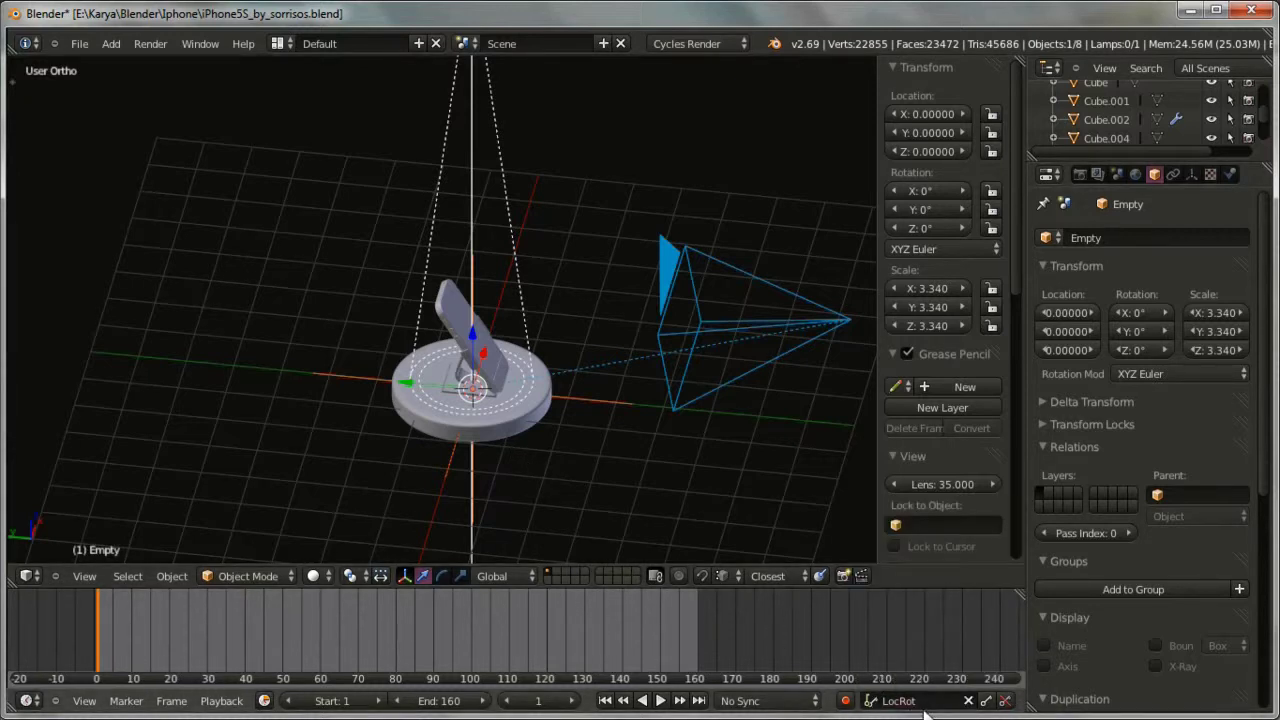
click(769, 643)
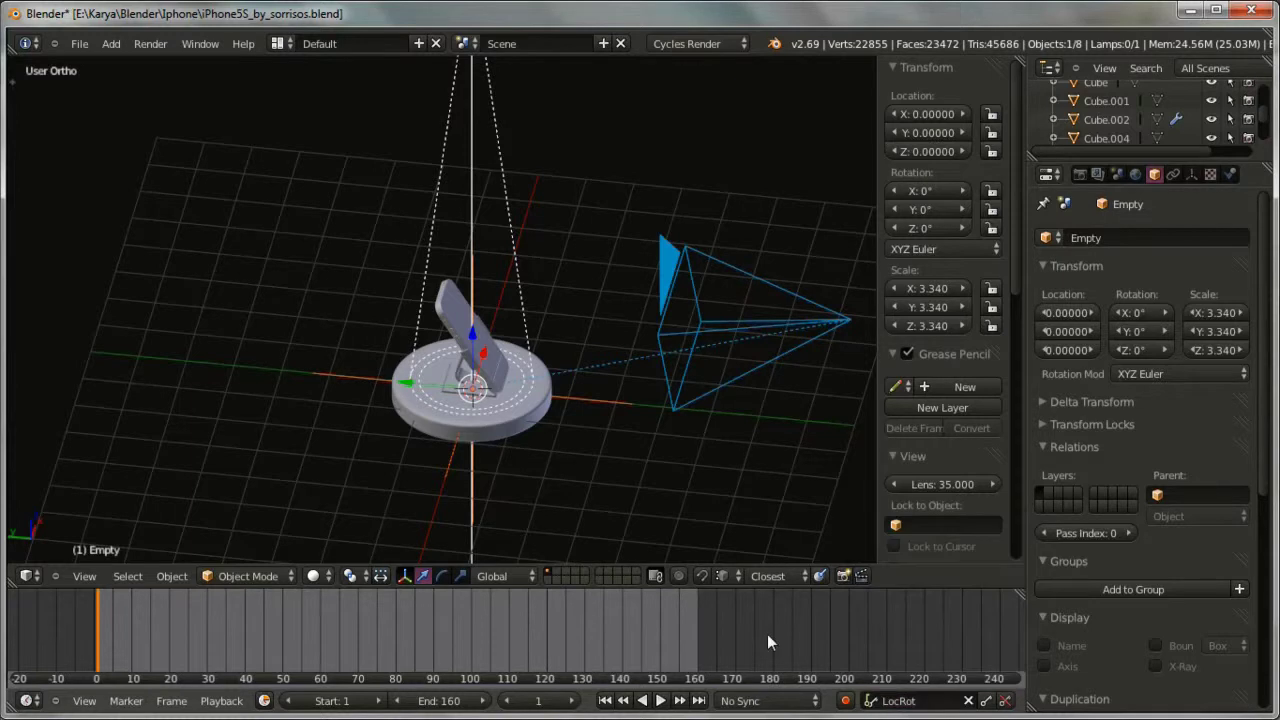
click(888, 702)
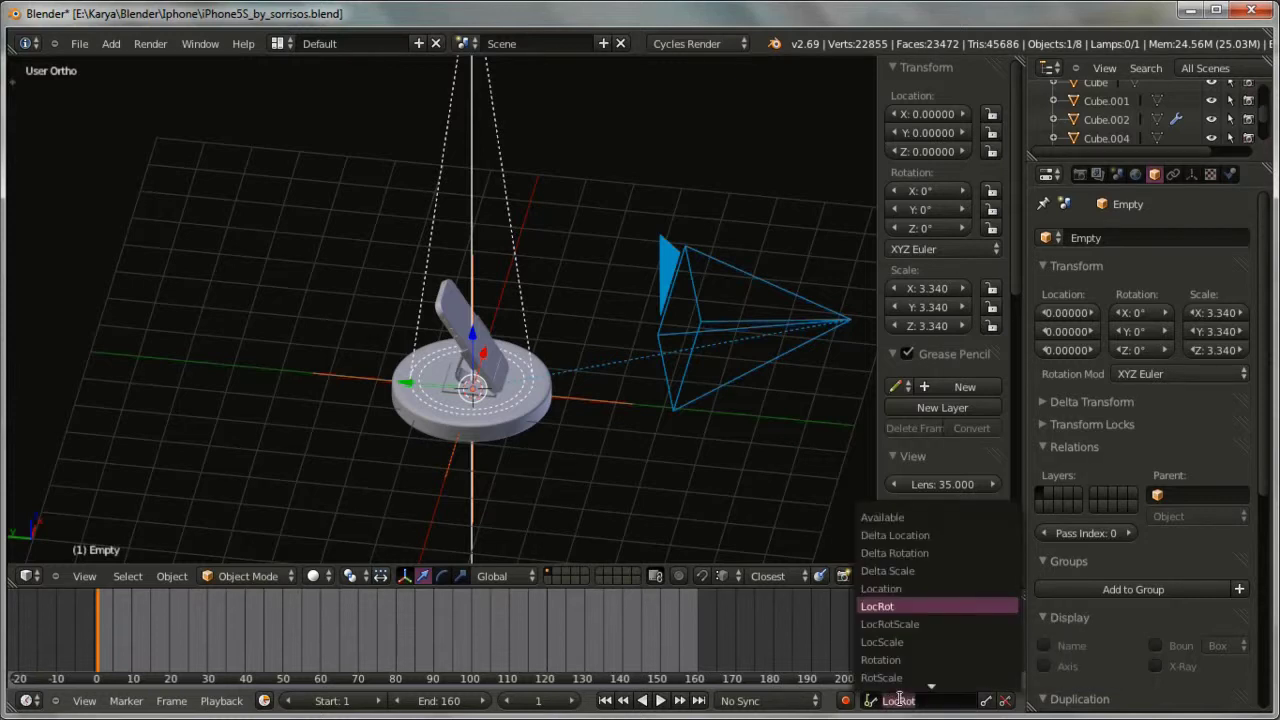
click(886, 606)
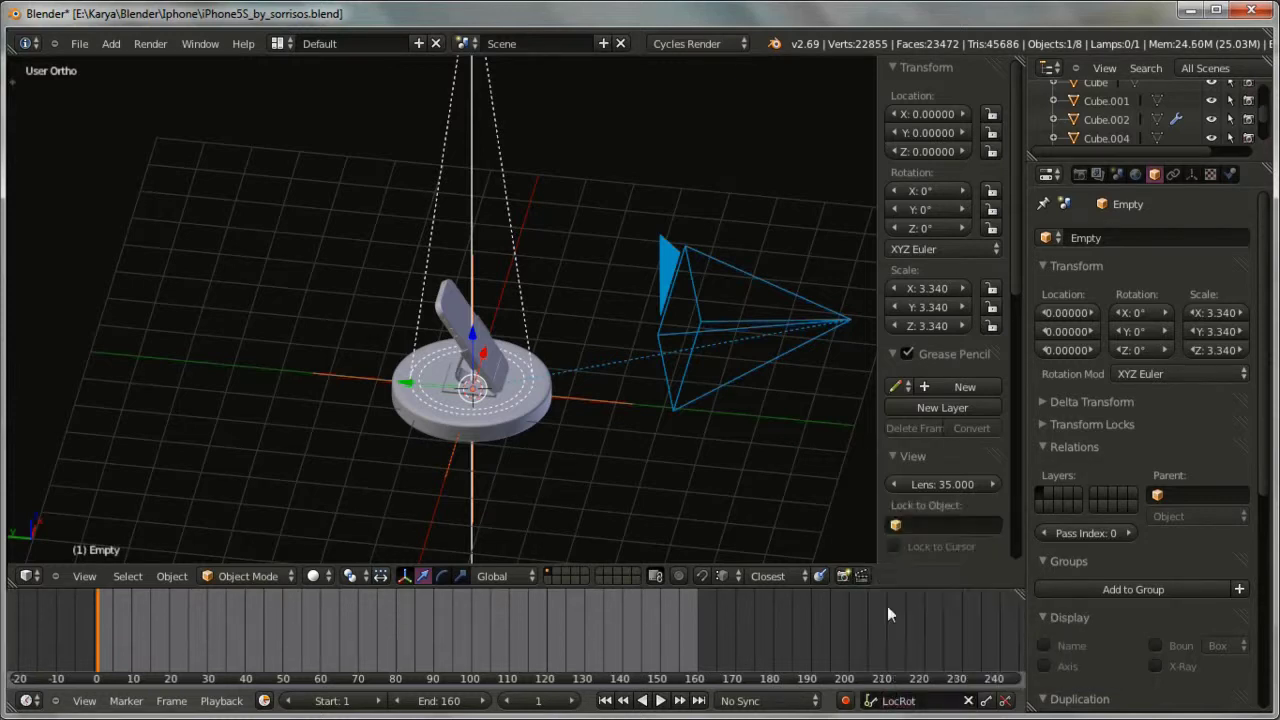
click(888, 702)
click(902, 603)
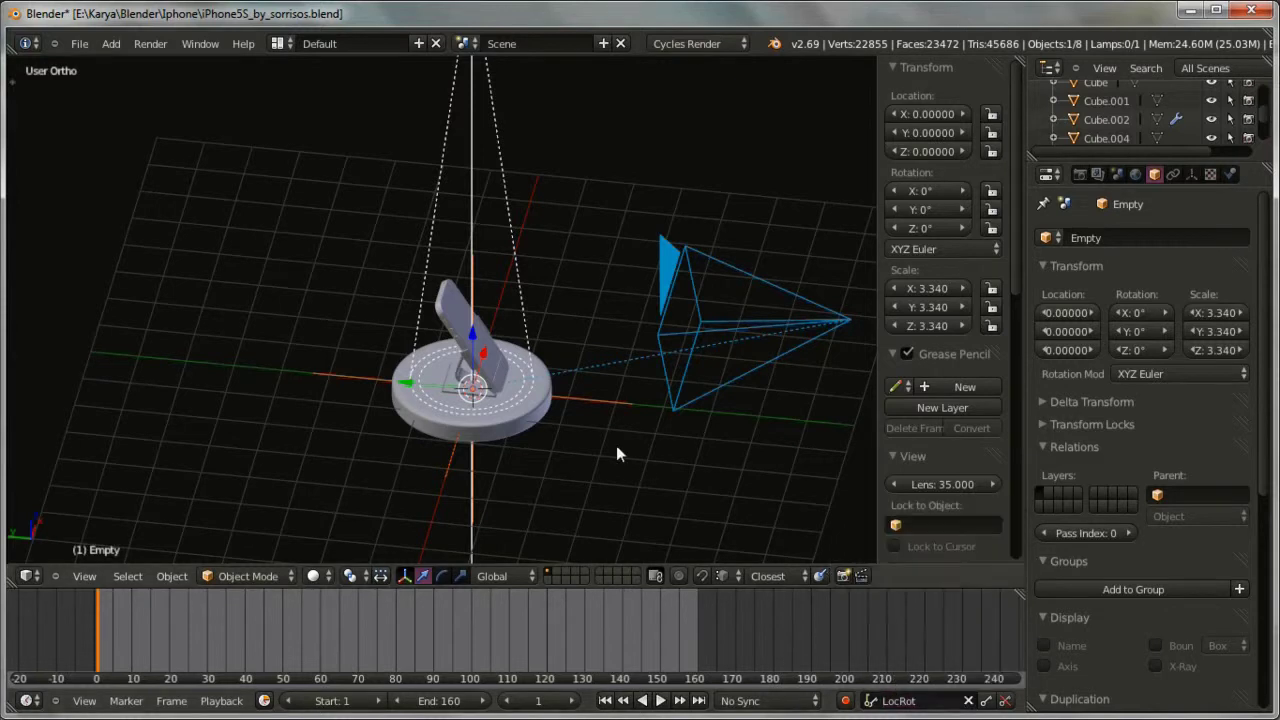
Step: Insert a LocRot keyframe for the empty at frame 1
scroll(577, 459, down, 3)
middle_drag(590, 458, 542, 482)
scroll(609, 450, up, 4)
scroll(511, 500, down, 2)
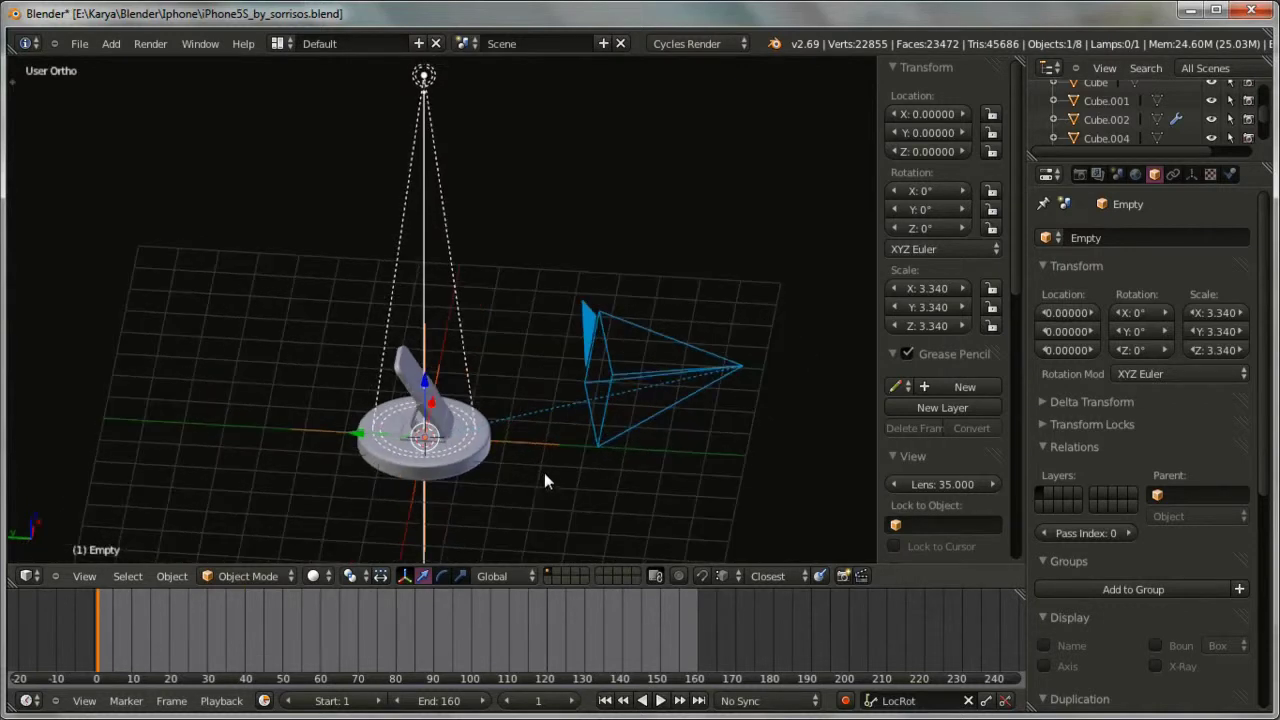
key(i)
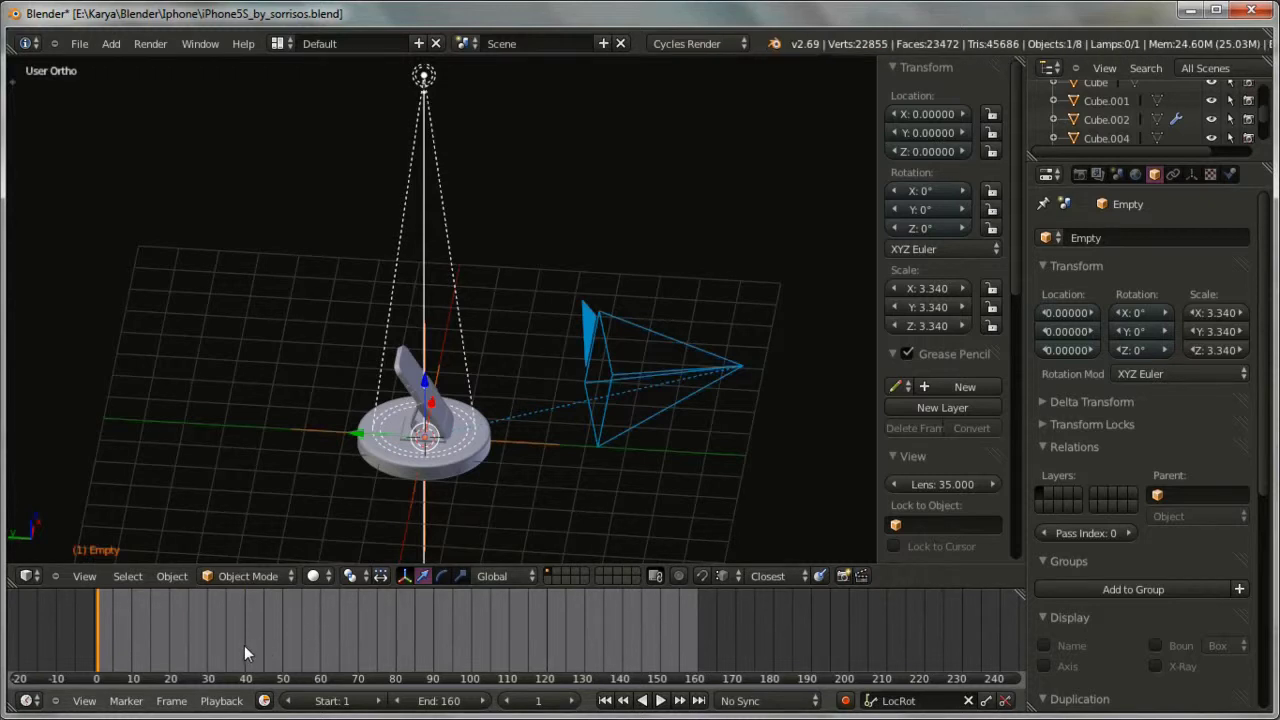
Step: At frame 40, set the empty's Z rotation to 90° and insert a LocRot keyframe
drag(244, 645, 244, 645)
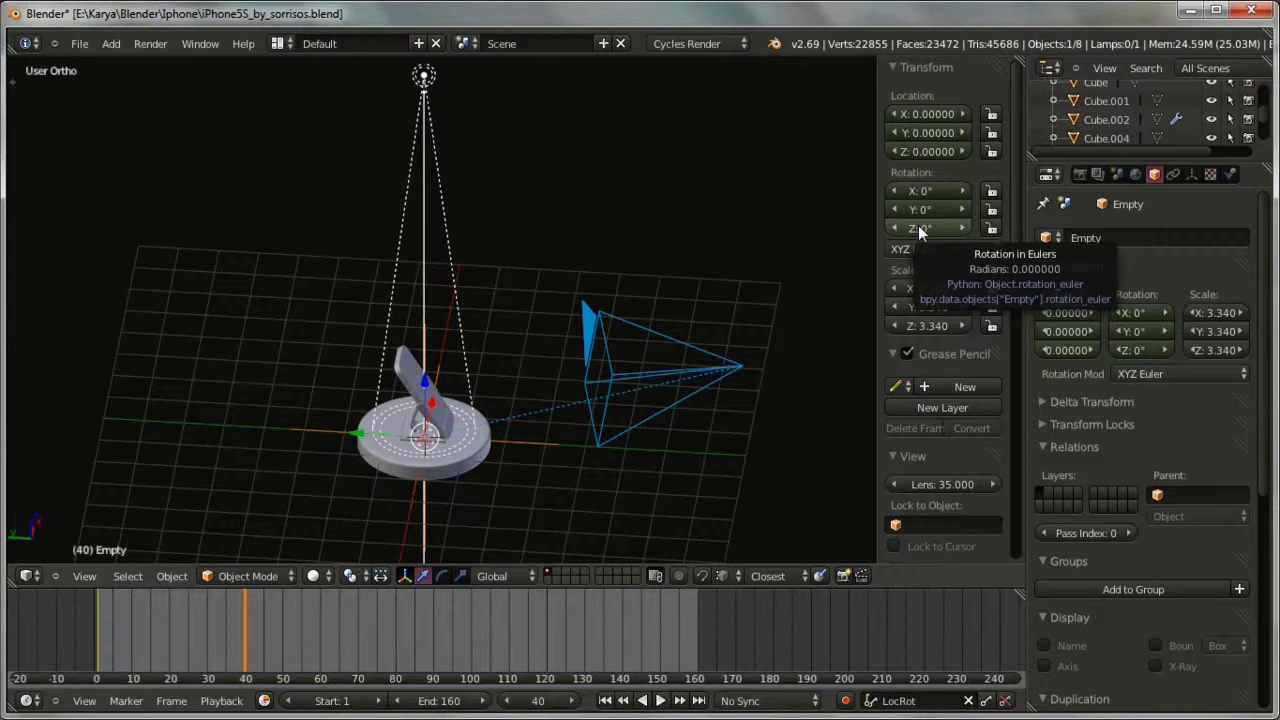
click(918, 225)
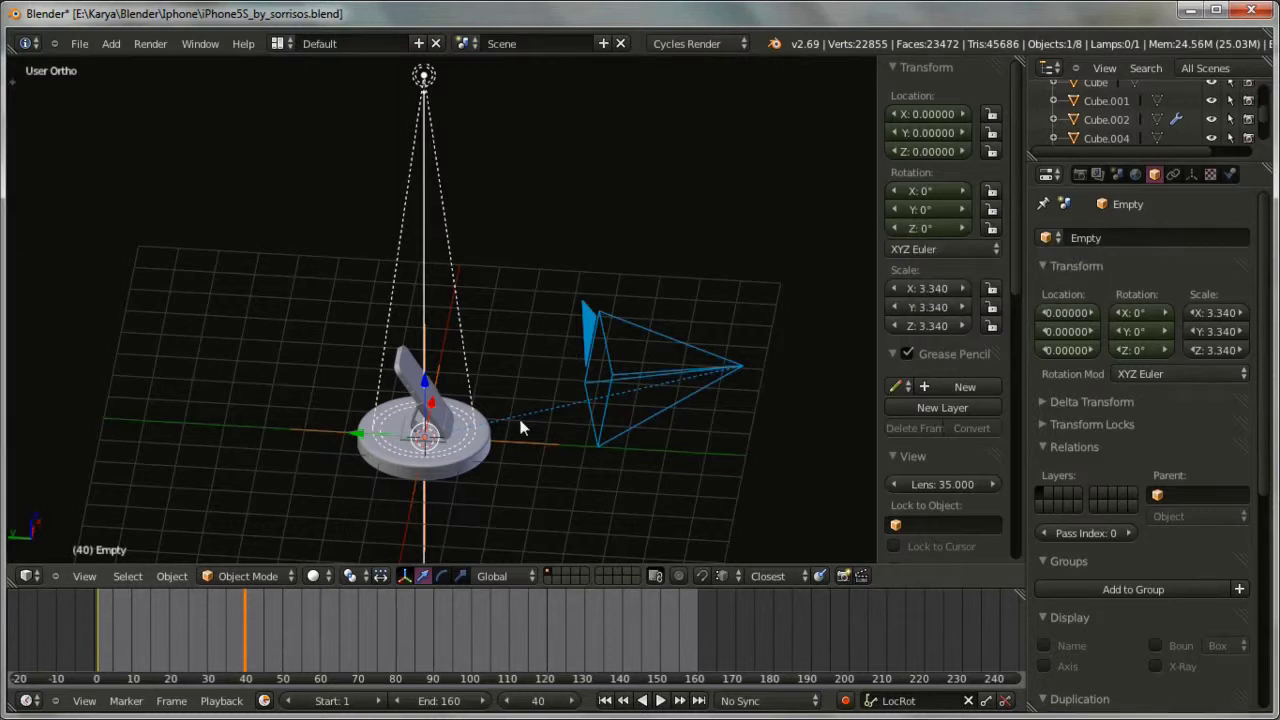
key(r)
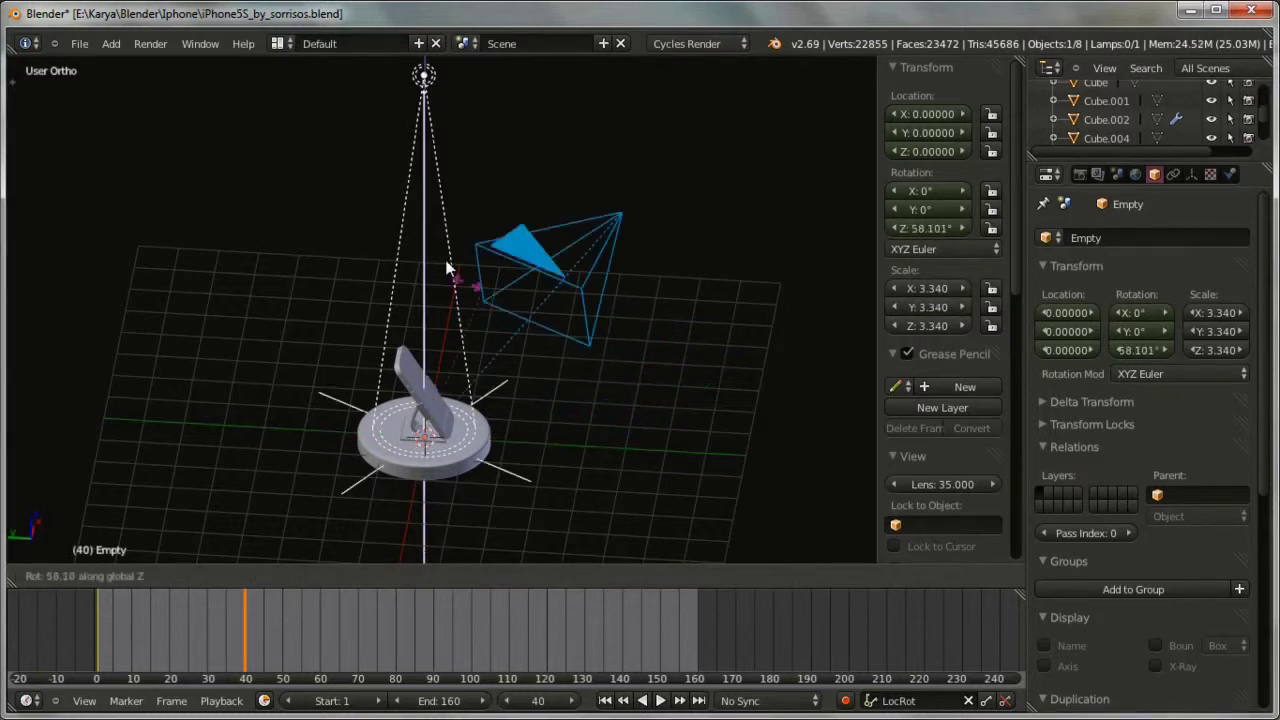
key(Escape)
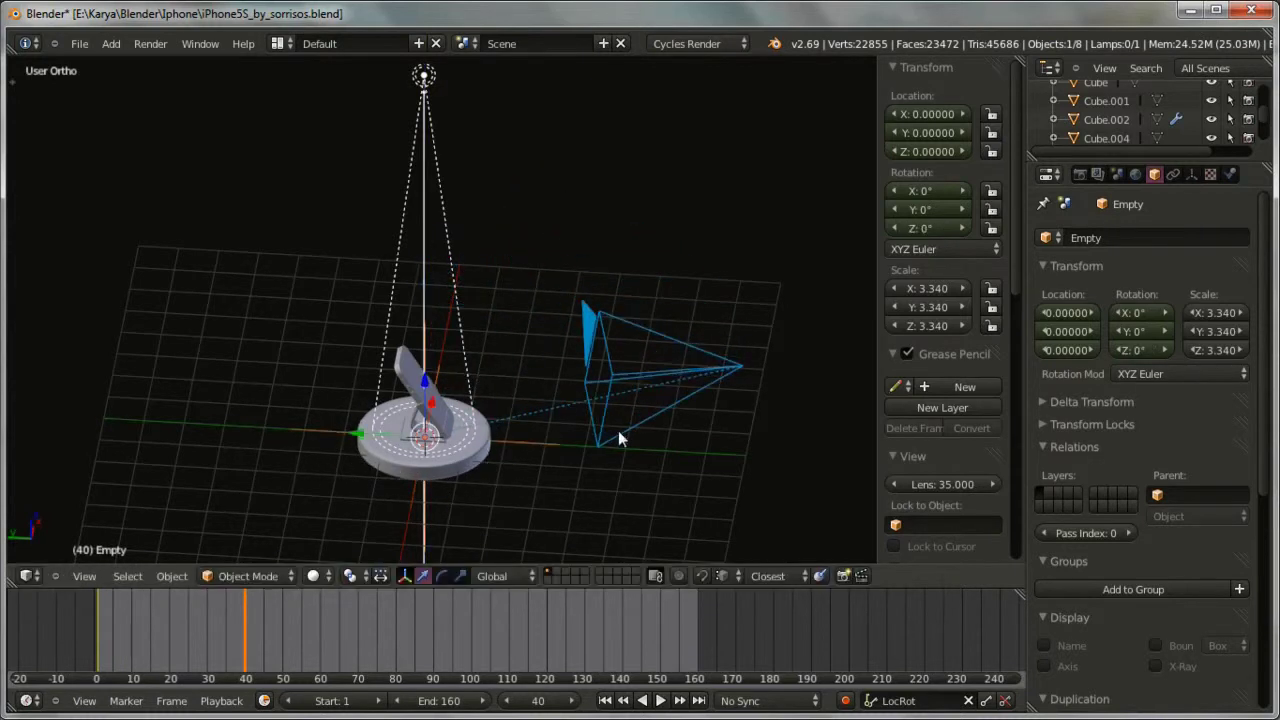
click(913, 228)
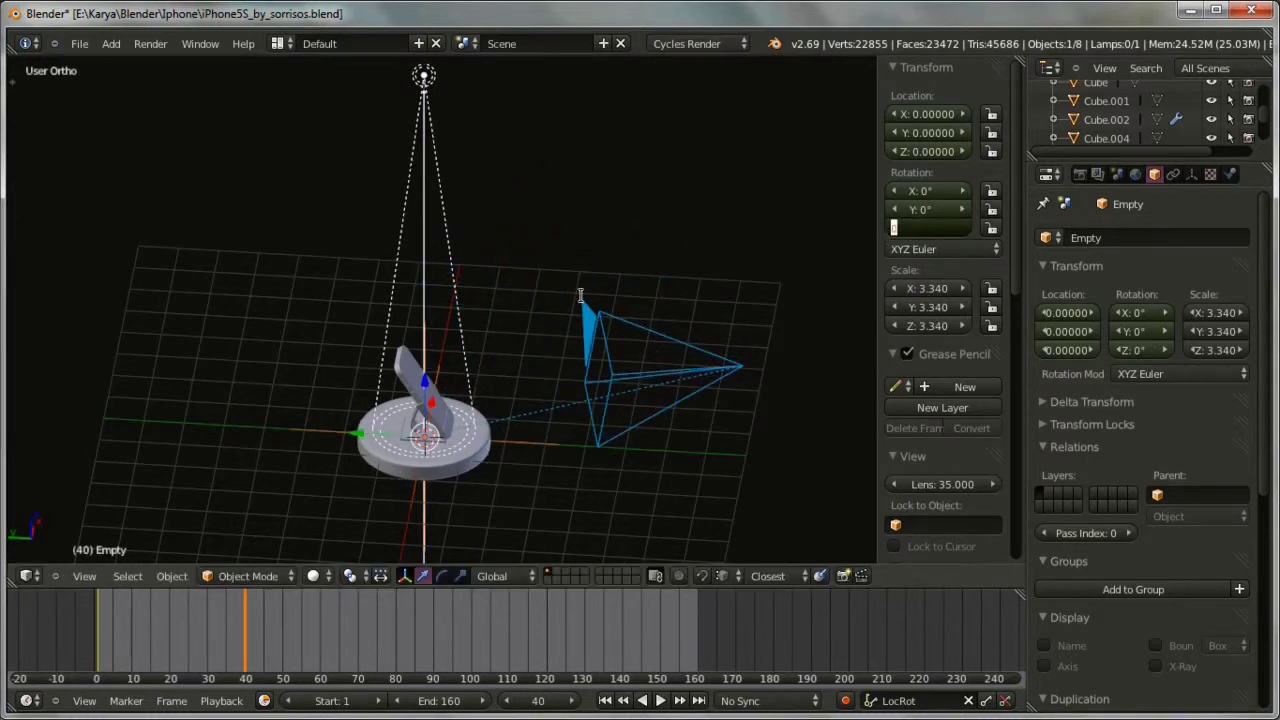
text(90)
key(Return)
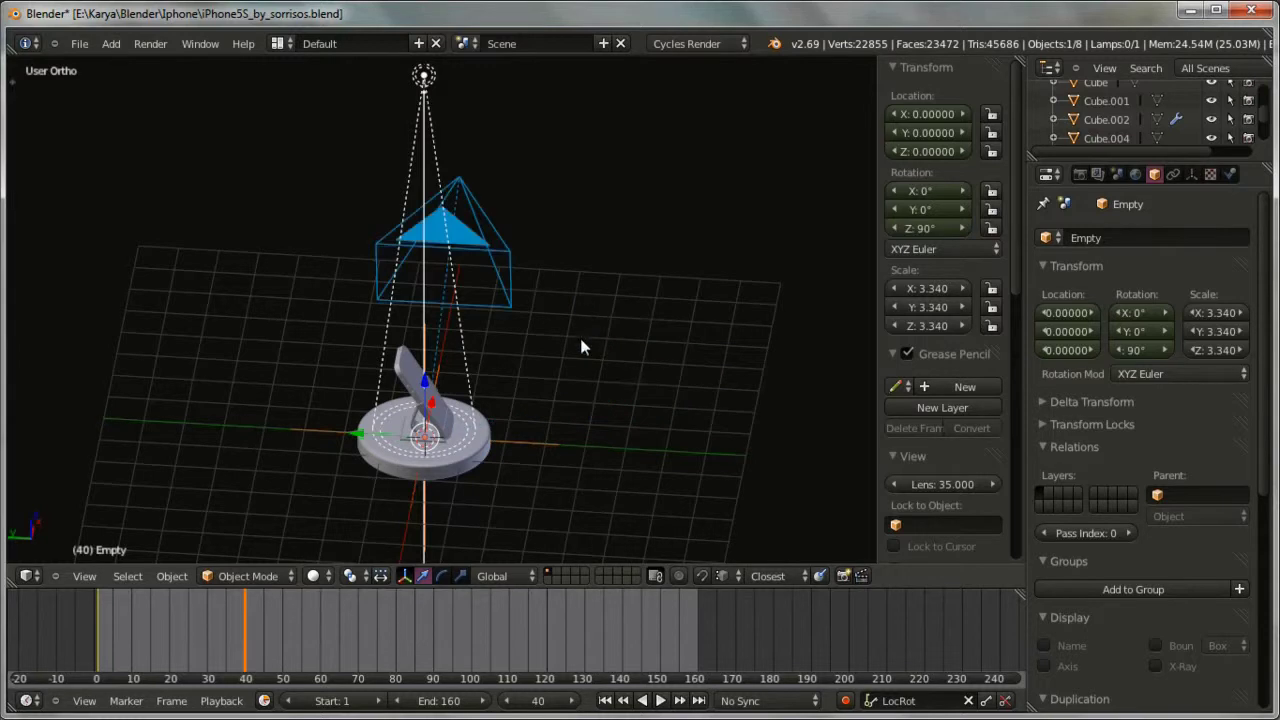
key(i)
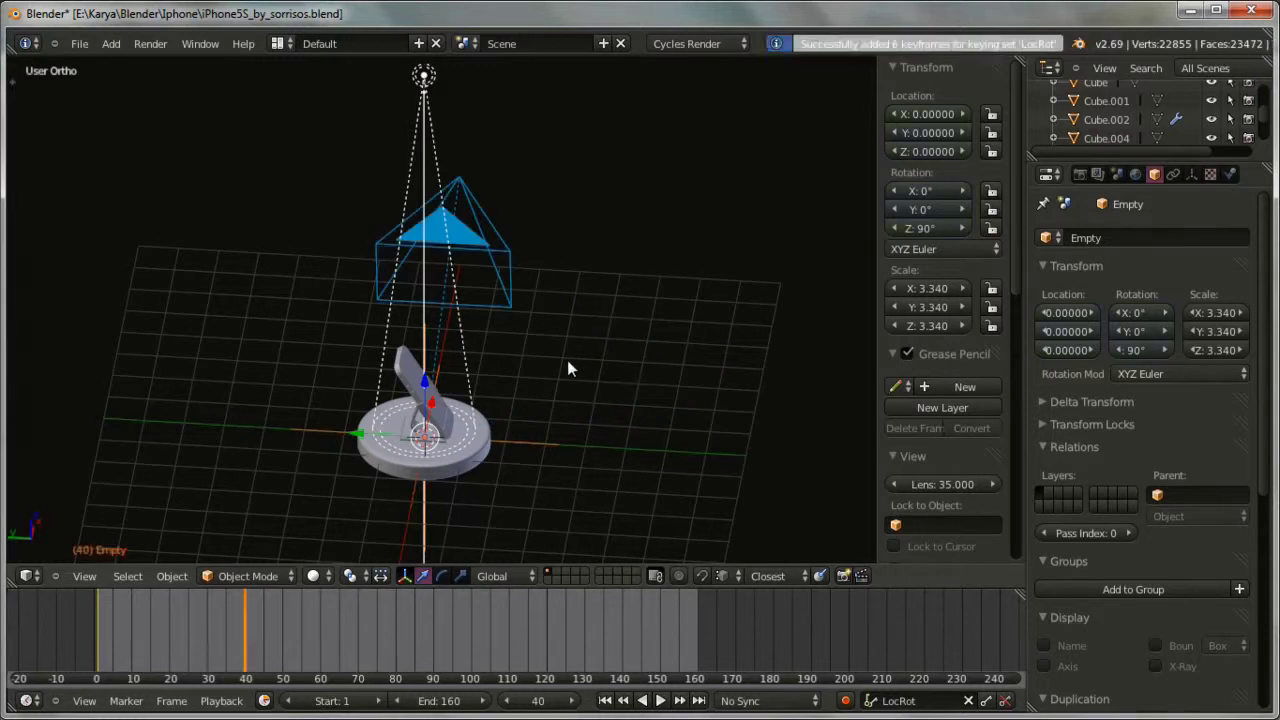
Step: At frame 80, set the empty's Z rotation to 180° and insert a LocRot keyframe
click(395, 652)
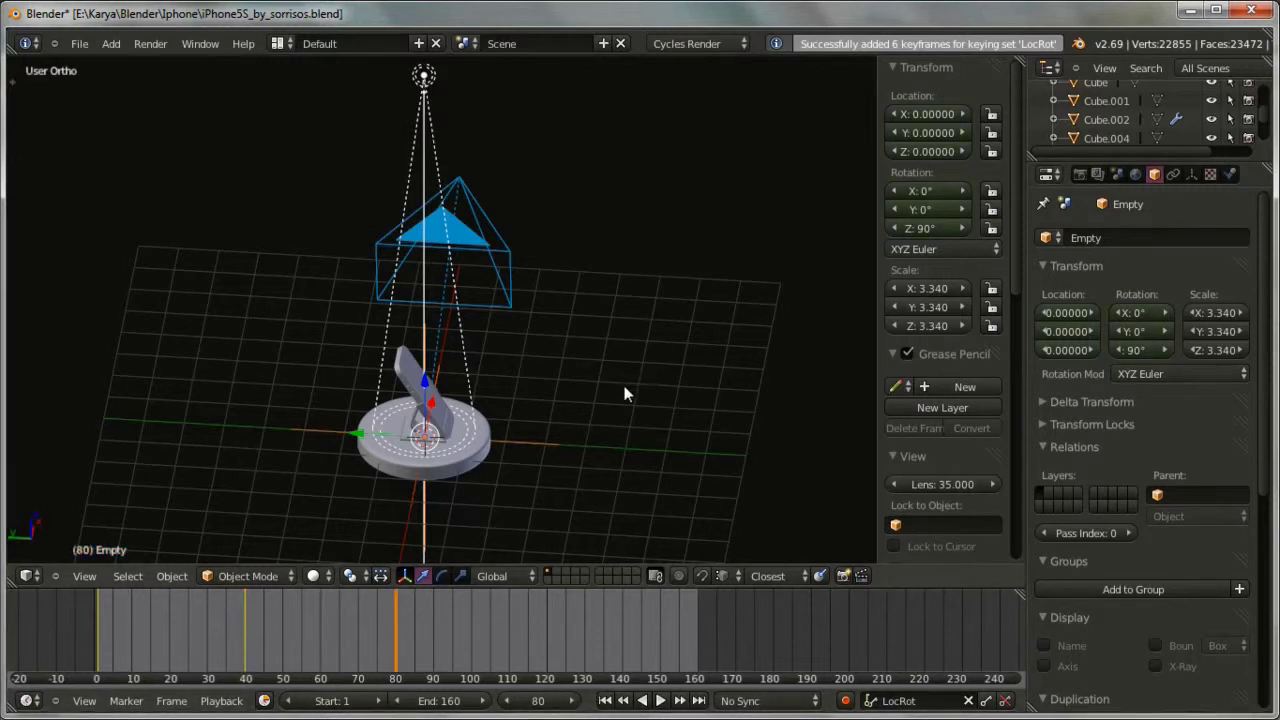
middle_drag(626, 391, 528, 422)
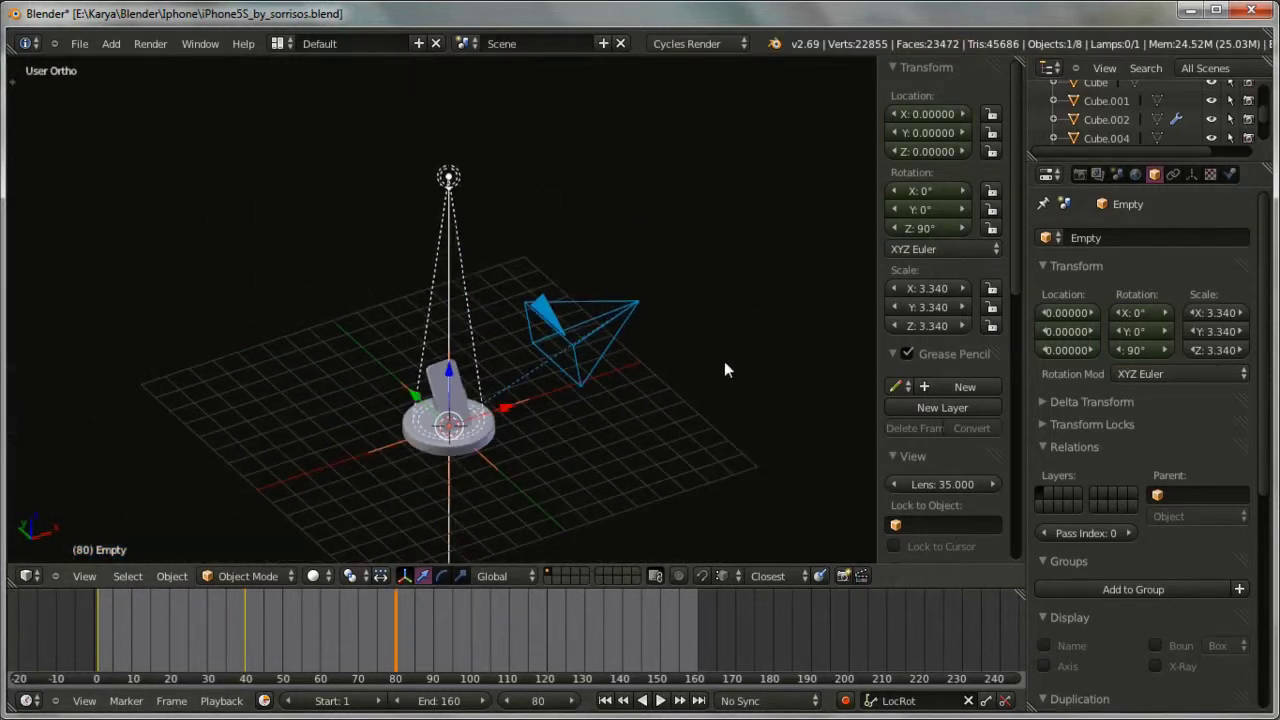
click(917, 228)
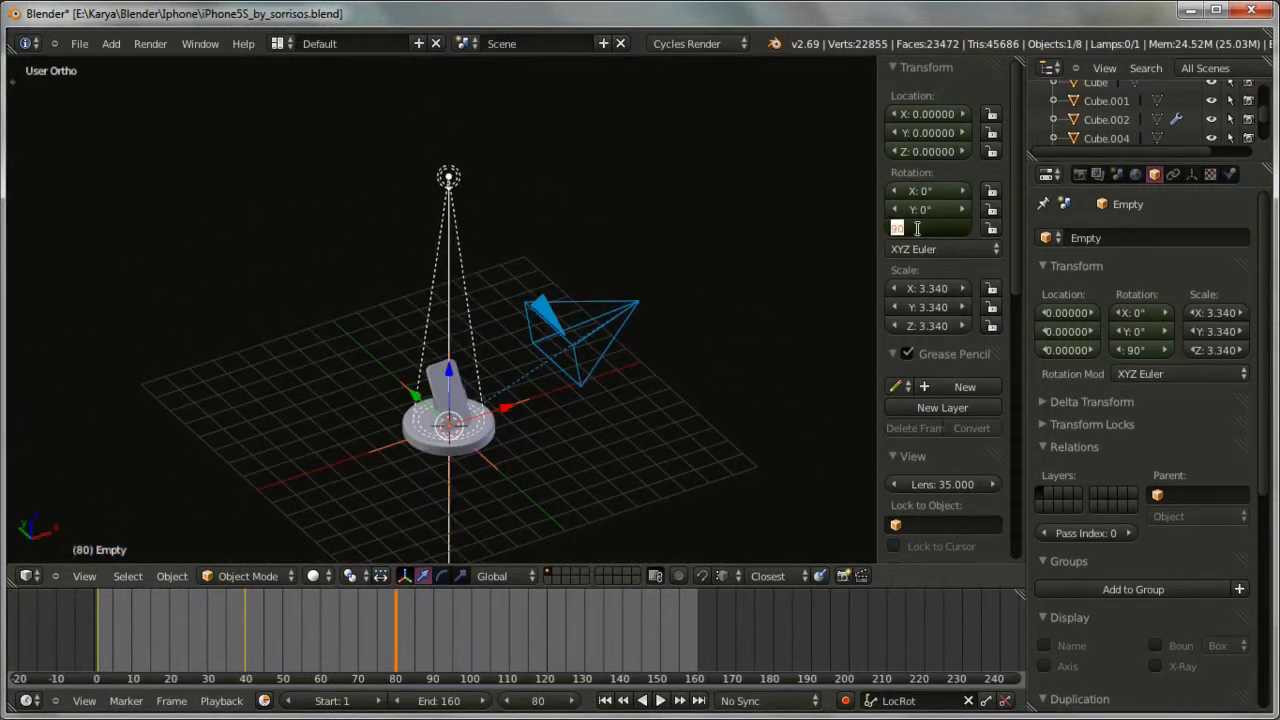
text(180)
key(Return)
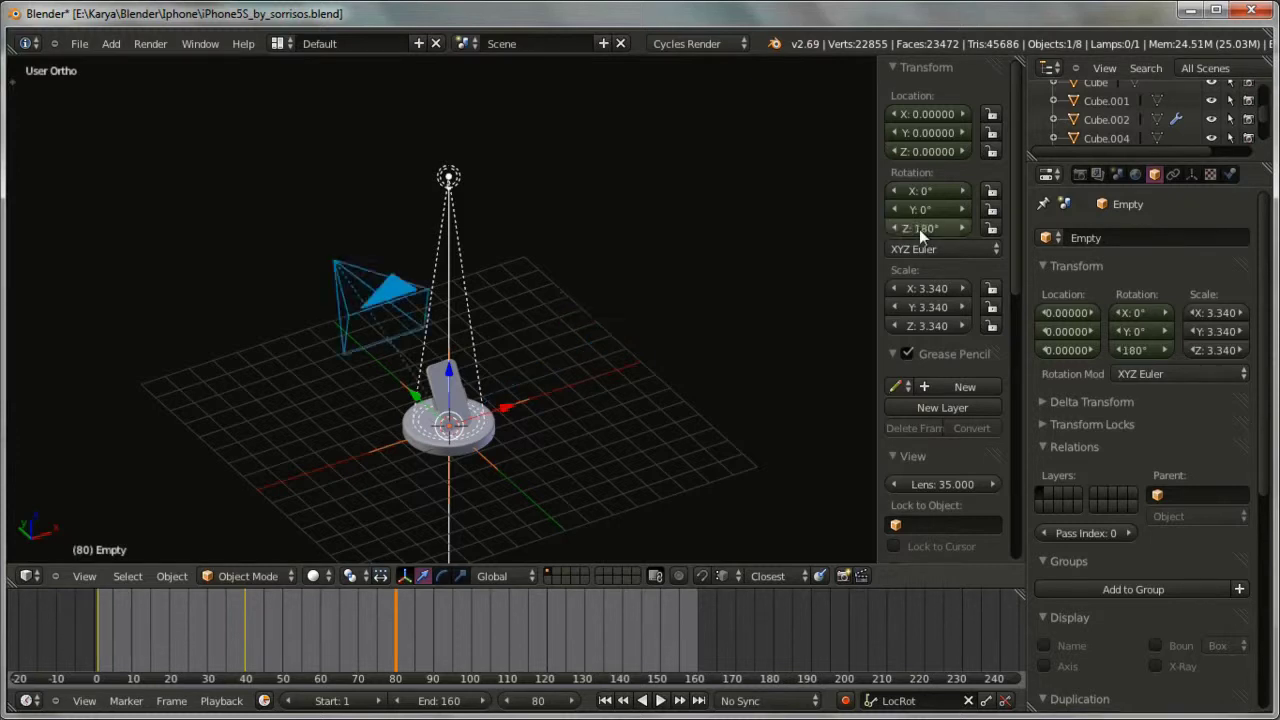
middle_drag(722, 255, 694, 288)
key(i)
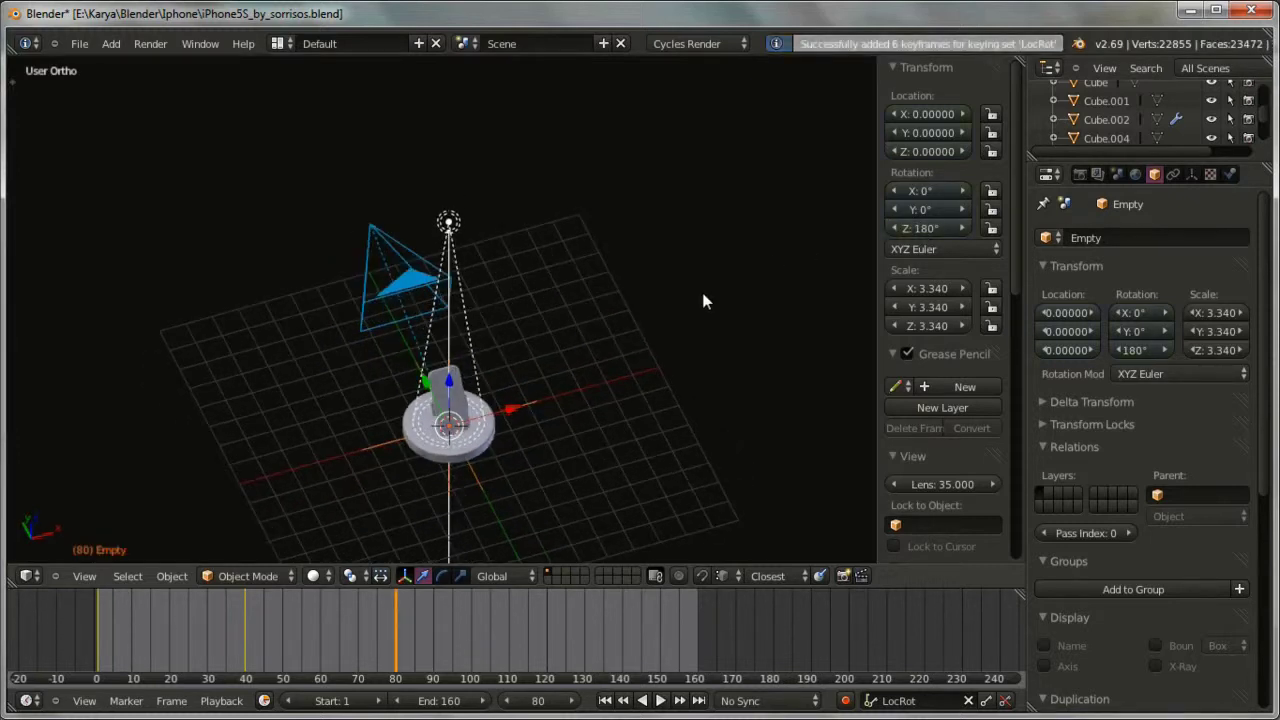
Step: At frame 120, set the empty's Z rotation to 270° and insert a LocRot keyframe
click(545, 639)
mouse_move(624, 396)
middle_down()
mouse_move(563, 434)
mouse_move(635, 386)
middle_up()
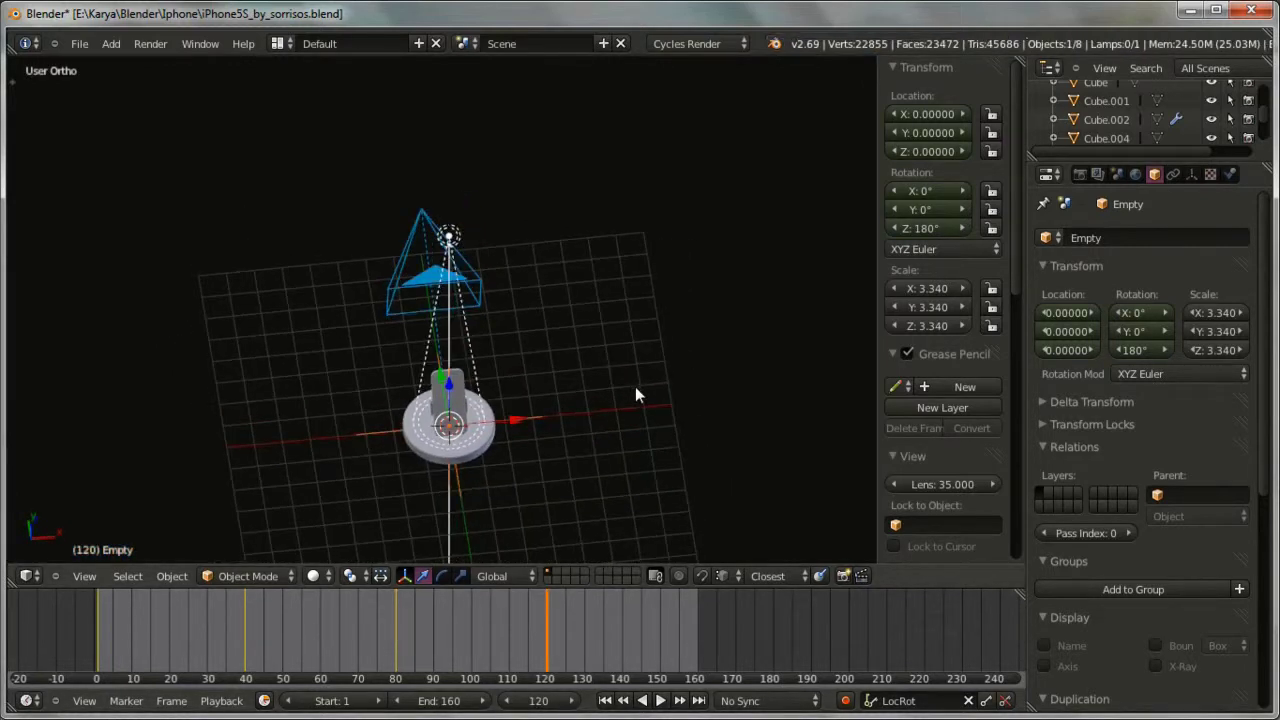
click(915, 226)
text(27)
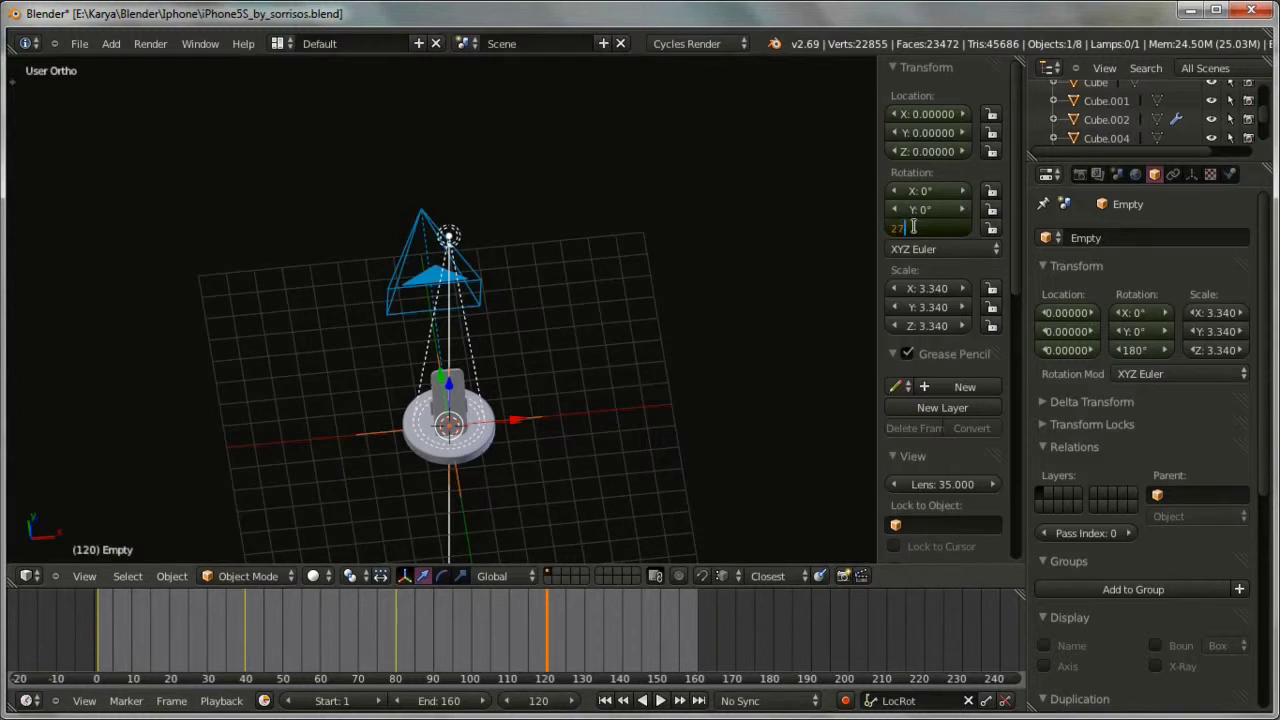
text(0)
key(Return)
middle_drag(612, 354, 498, 366)
key(i)
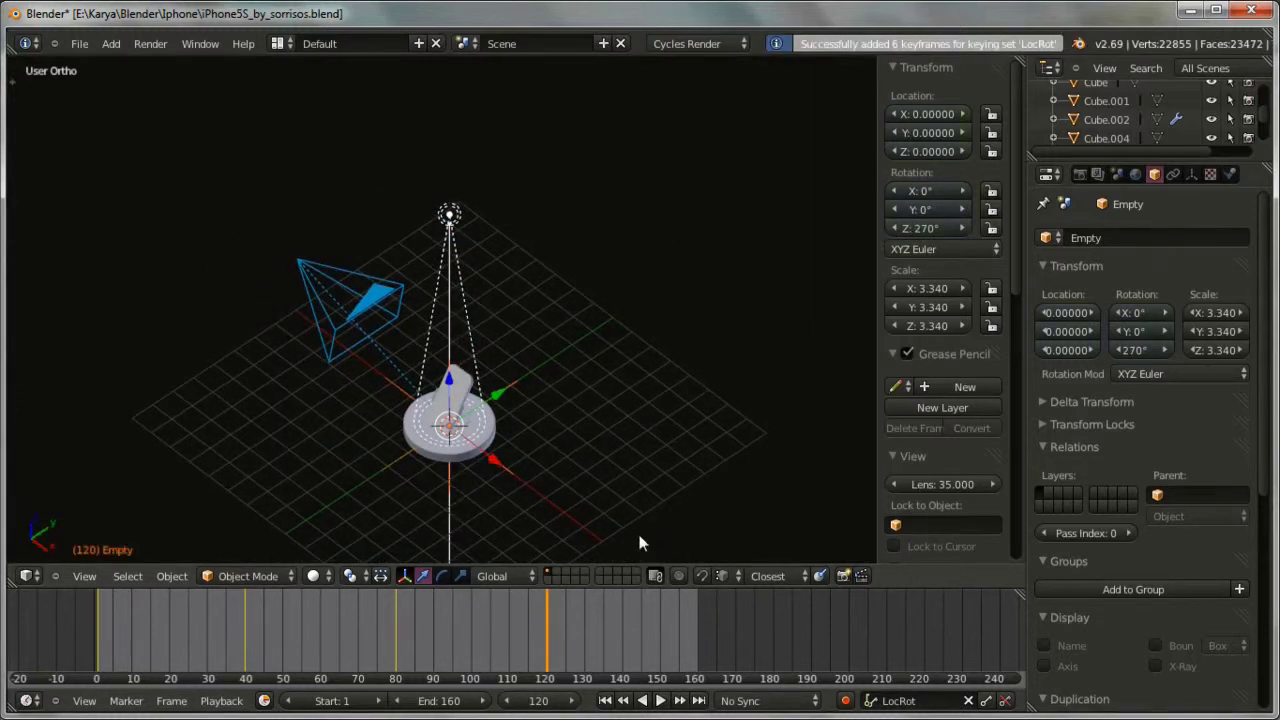
Step: At frame 160, set the empty's Z rotation to 360° and insert a LocRot keyframe
click(697, 624)
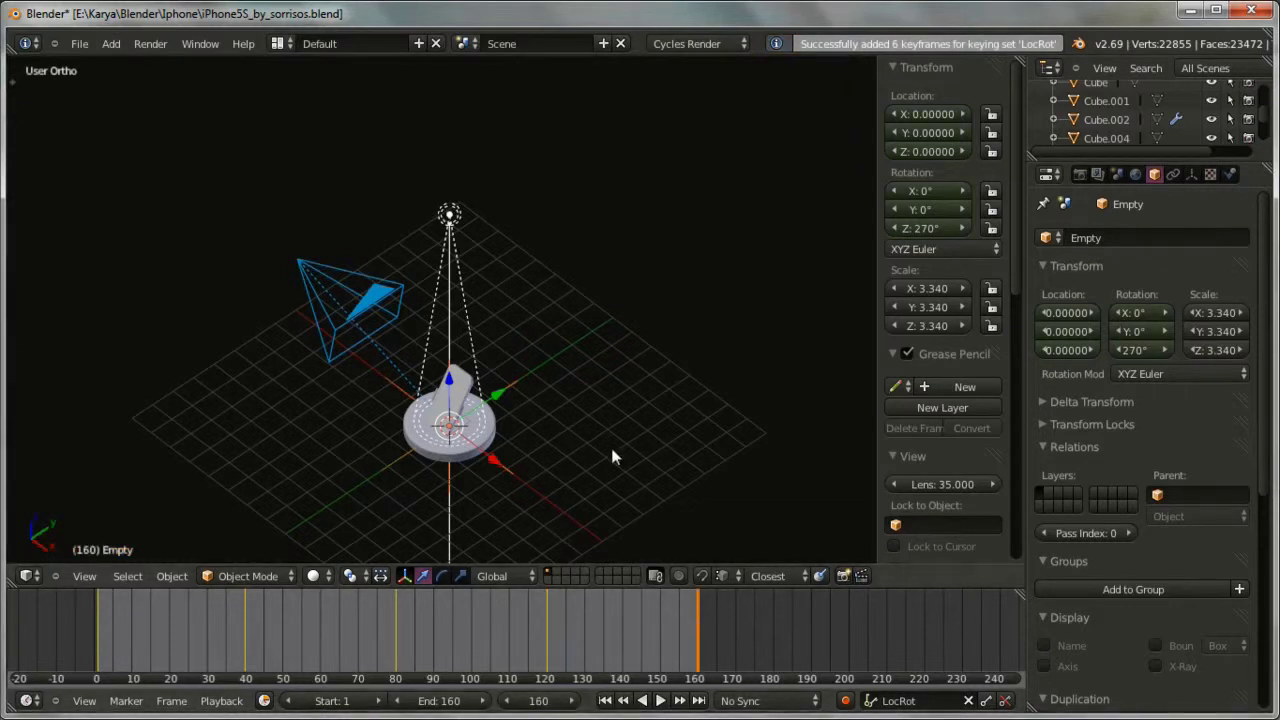
middle_drag(575, 400, 623, 403)
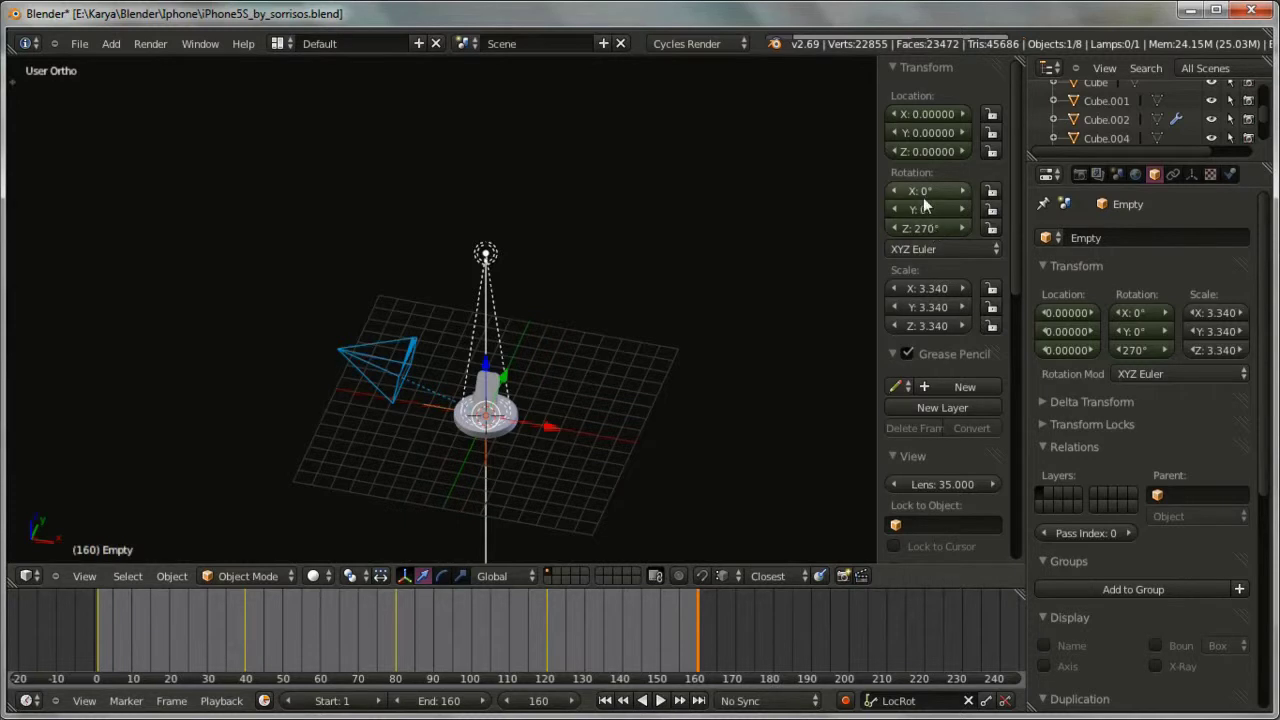
click(921, 229)
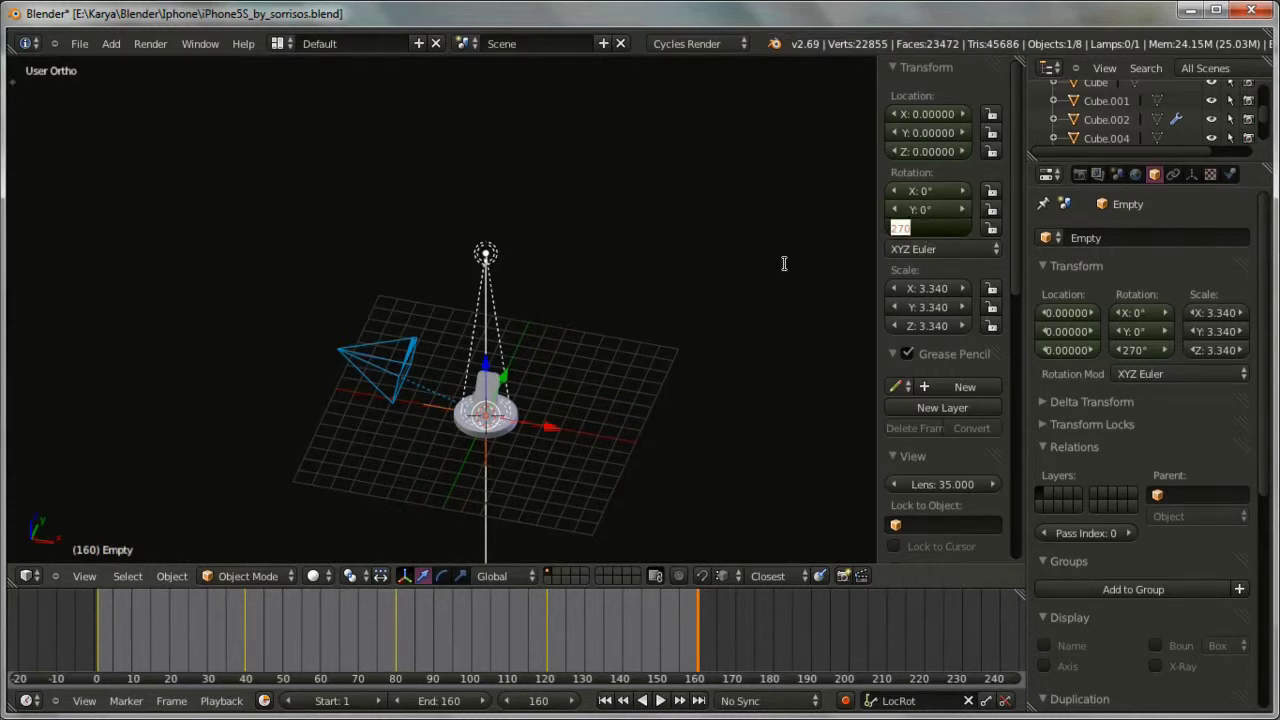
text(360)
key(Return)
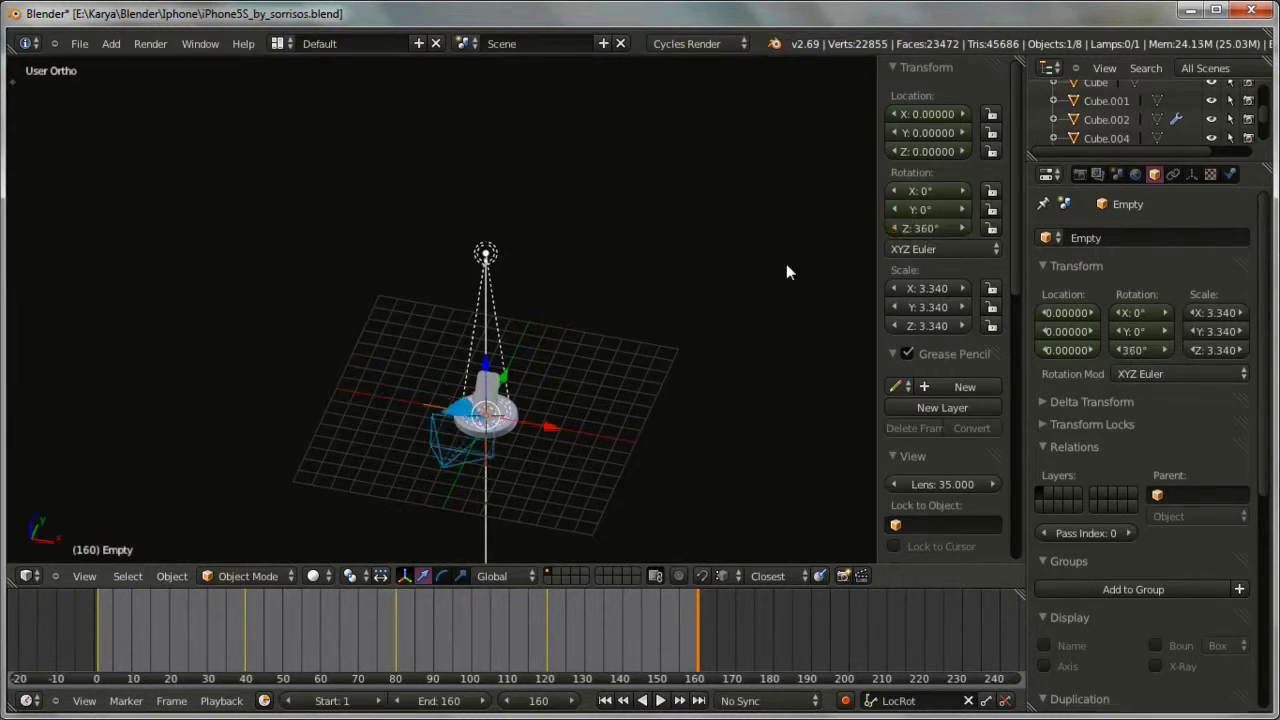
key(i)
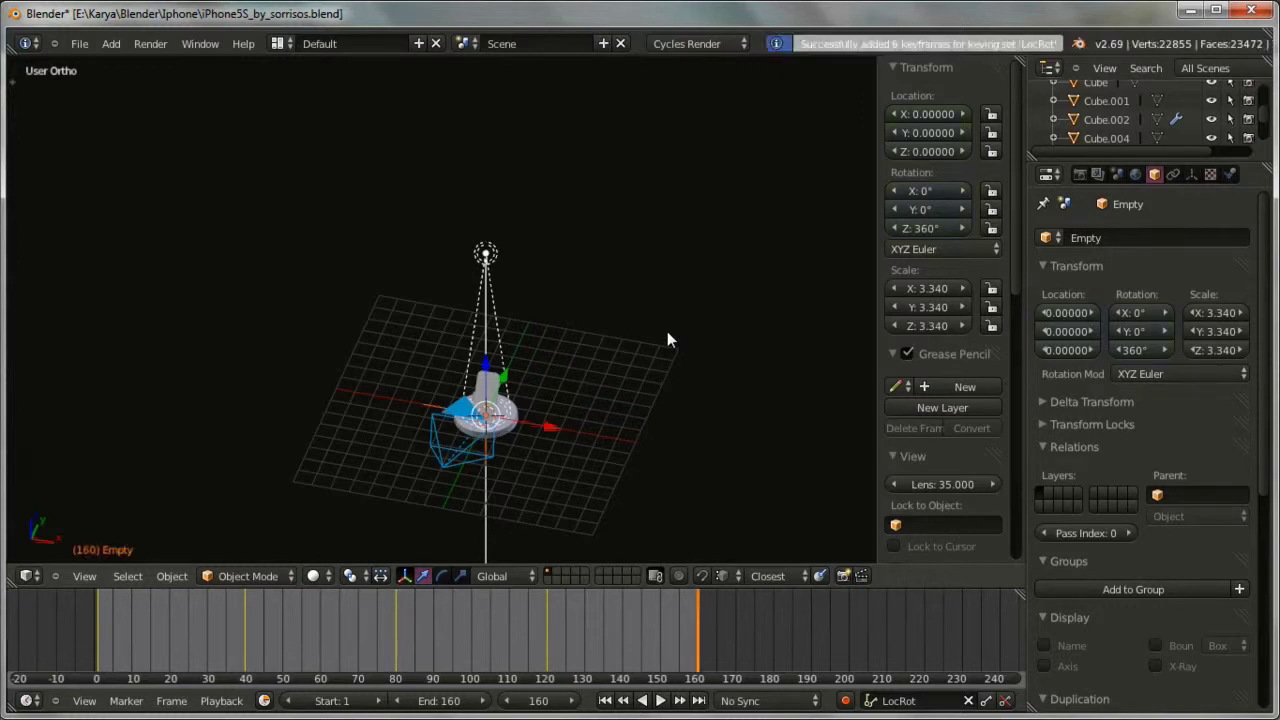
Step: Play the animation, watch the camera orbit the phone from several viewing angles, and stop playback
middle_drag(667, 331, 638, 455)
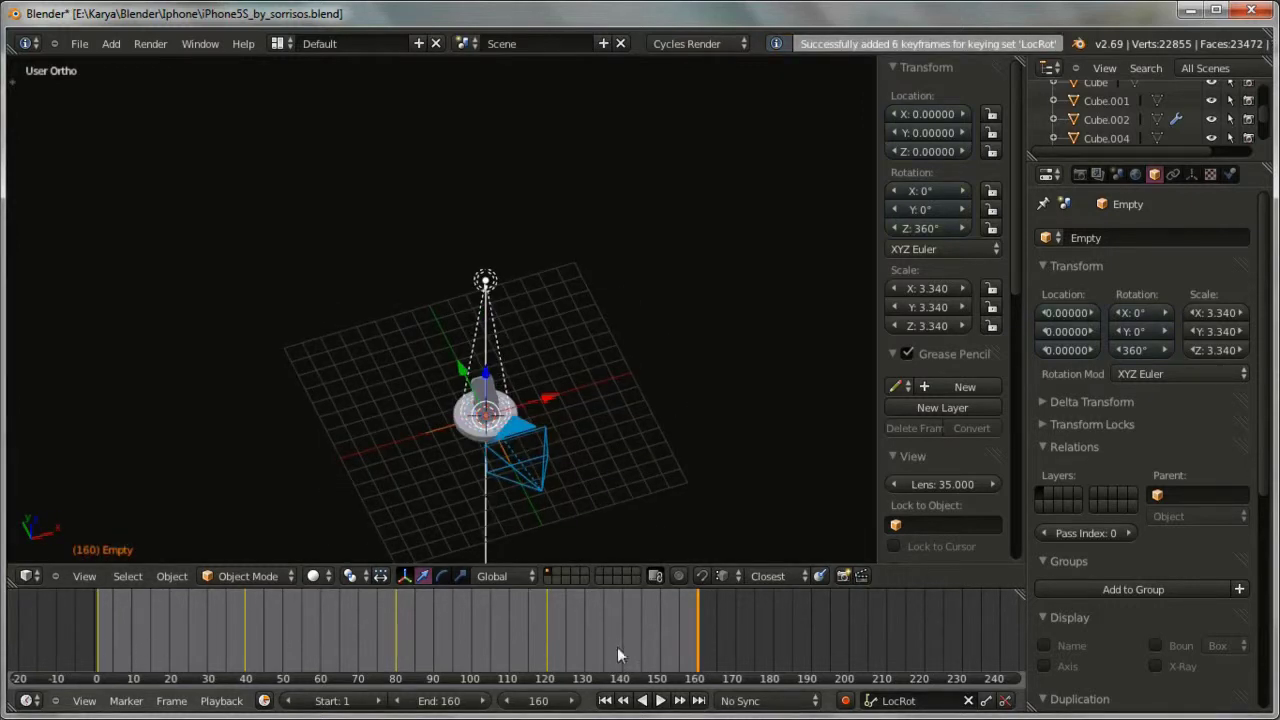
key(shift+Left)
click(656, 701)
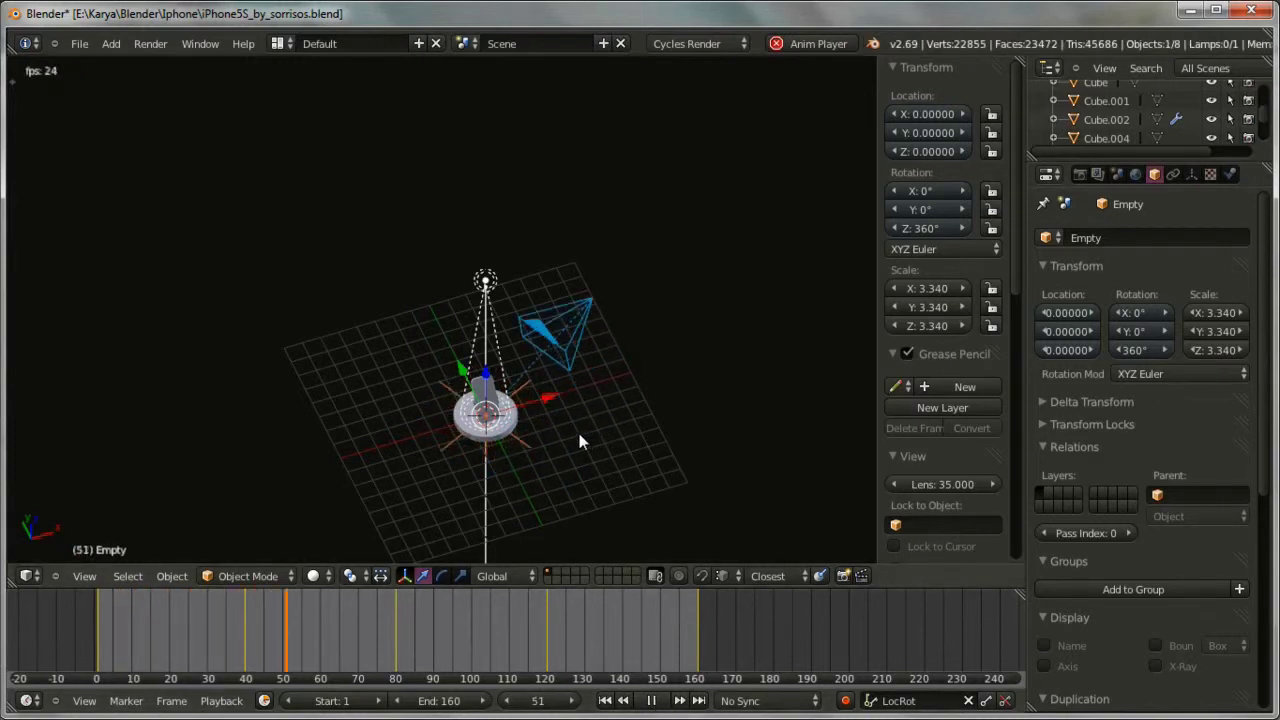
middle_drag(580, 432, 553, 363)
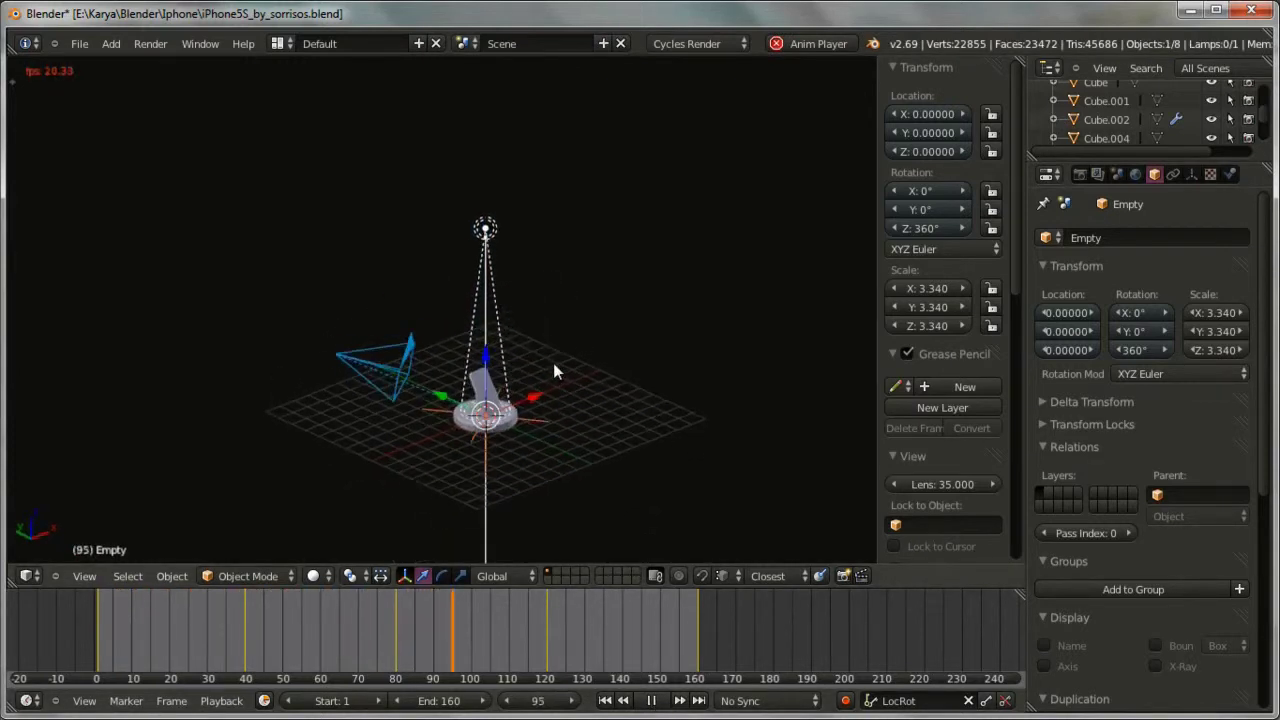
scroll(569, 436, up, 2)
middle_drag(530, 444, 406, 493)
scroll(610, 453, up, 2)
scroll(610, 453, up, 2)
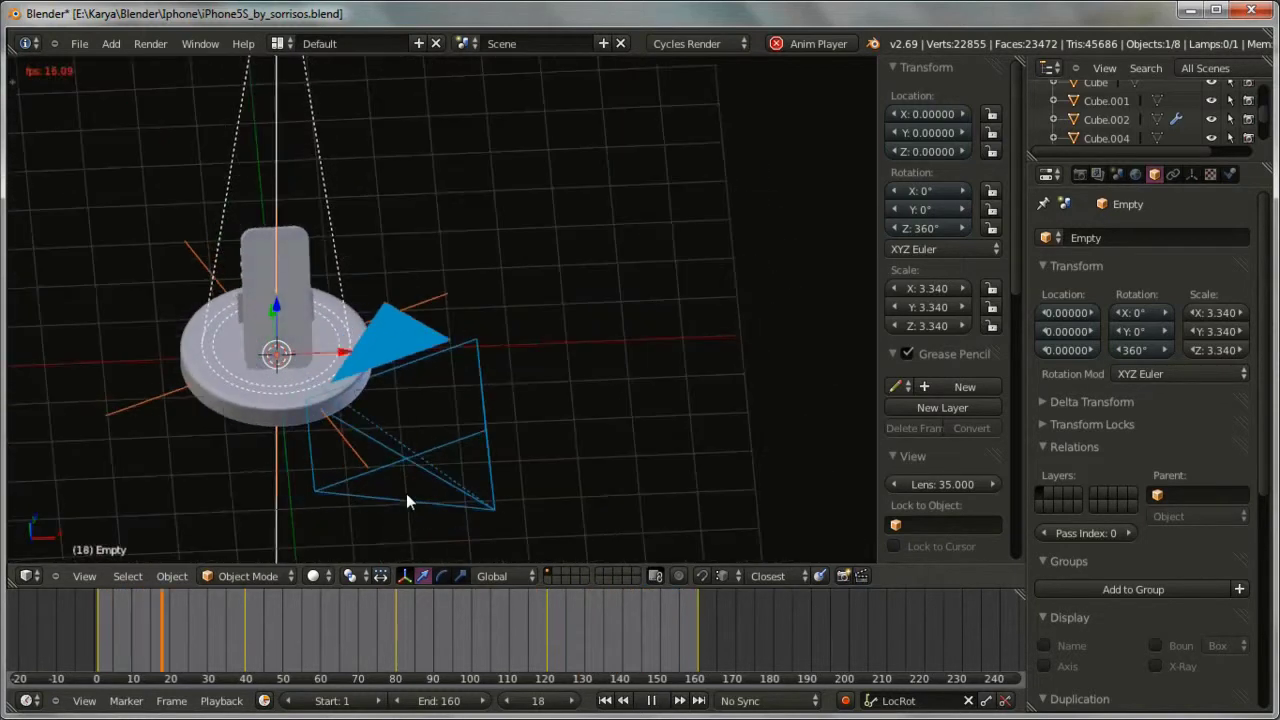
scroll(408, 488, down, 5)
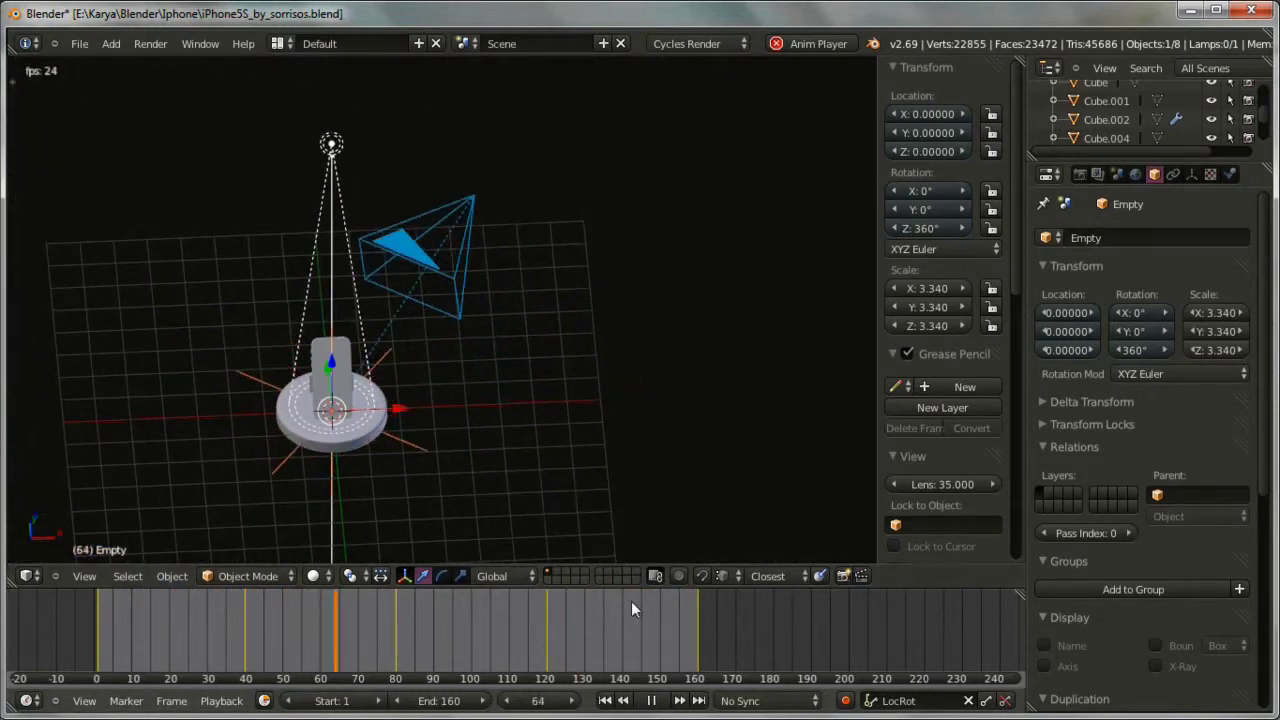
scroll(523, 495, down, 2)
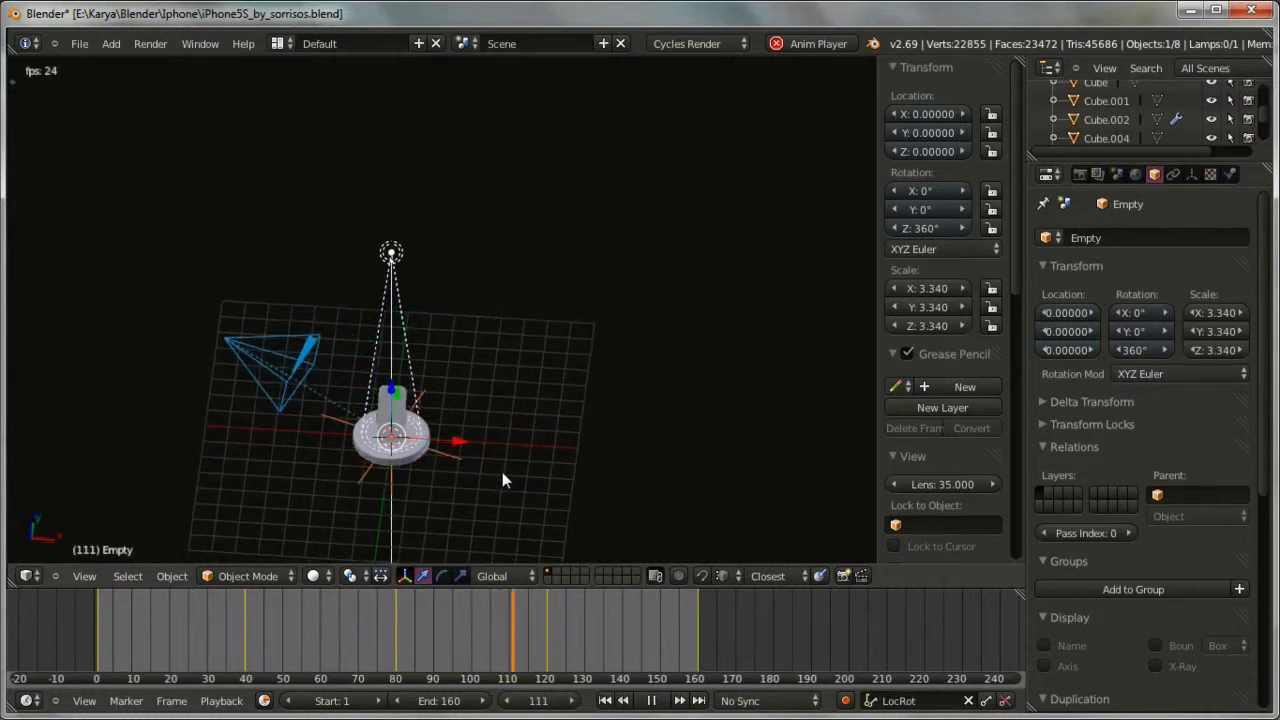
shift+middle_drag(502, 472, 579, 403)
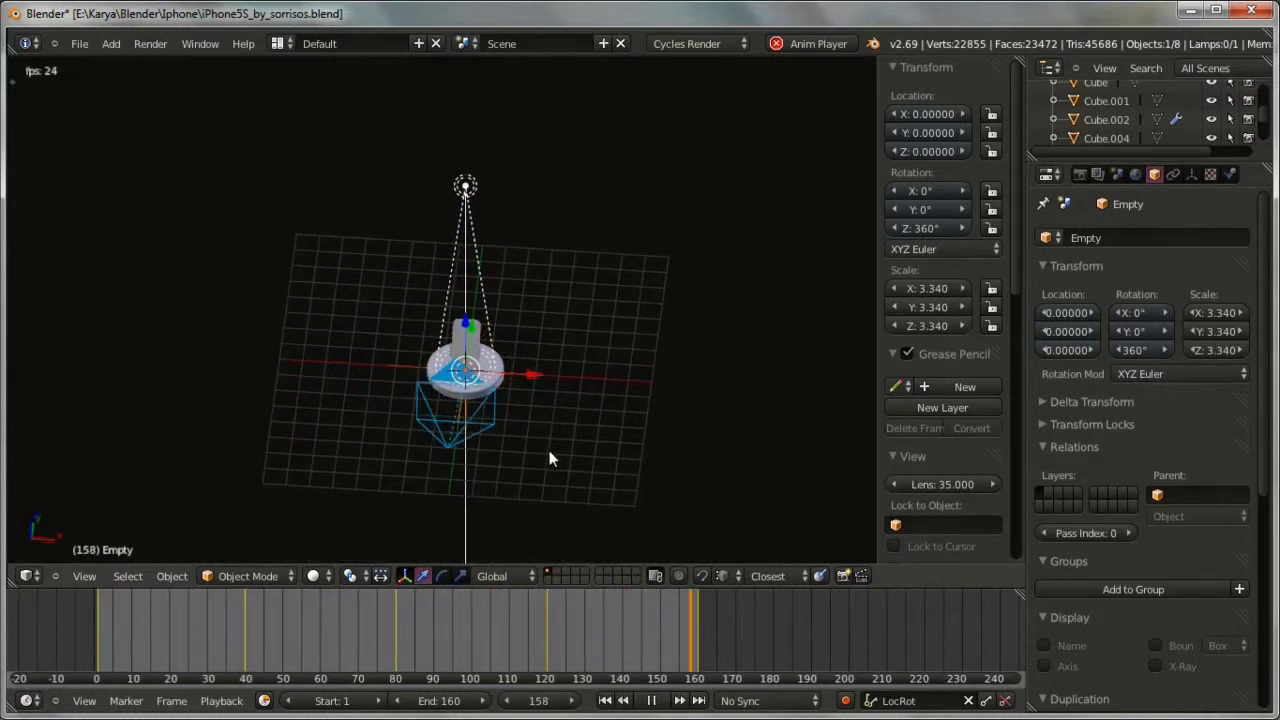
middle_drag(534, 455, 583, 449)
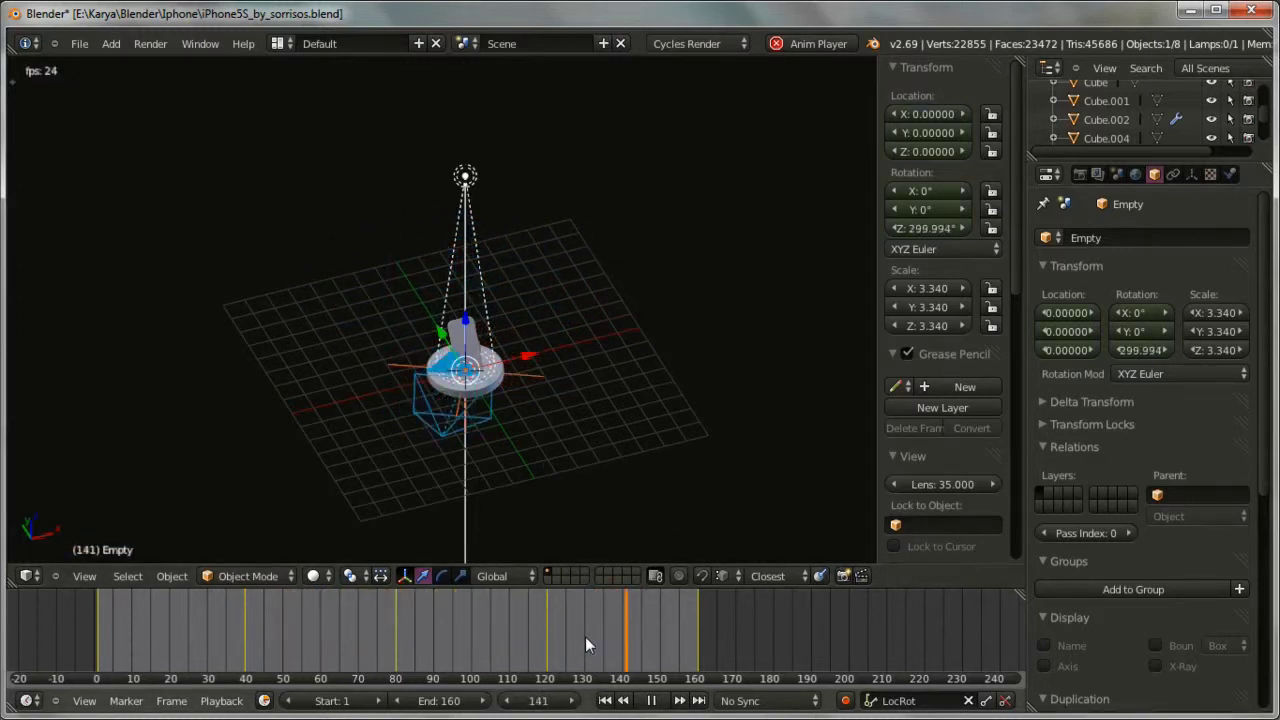
click(651, 700)
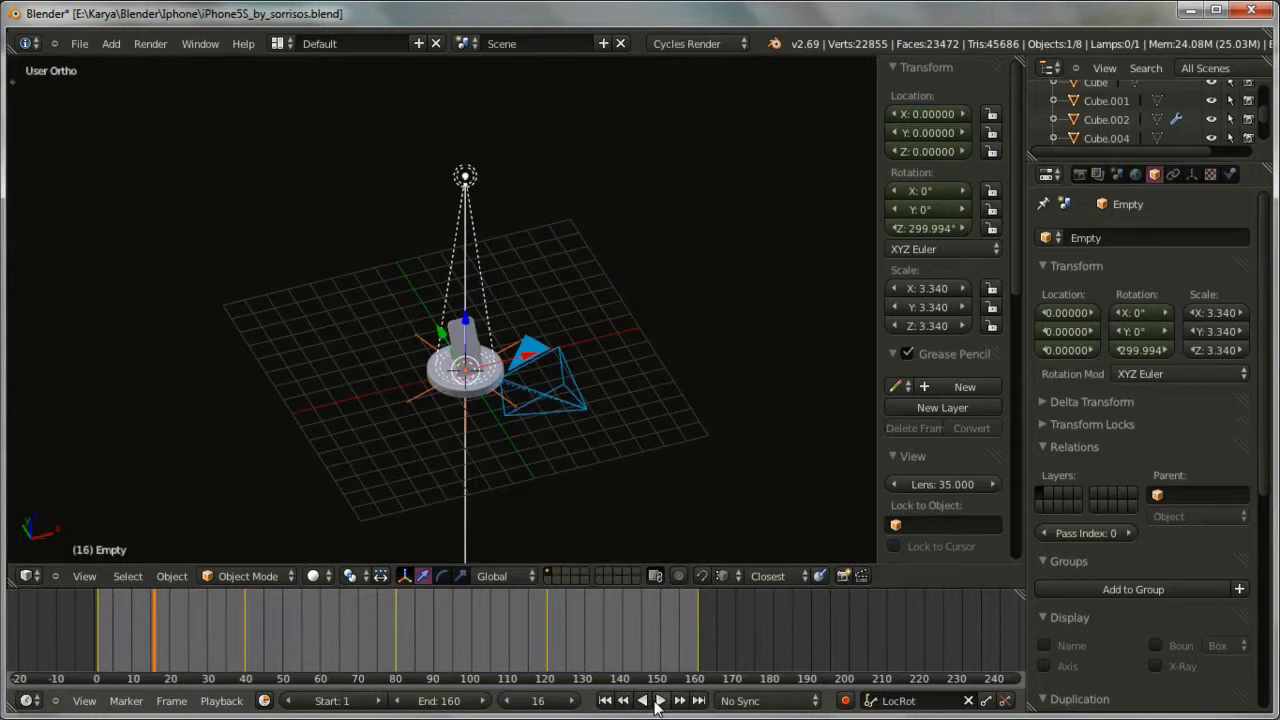
Step: Replay the animation from frame 137 past the loop point to check the camera's motion, and return to frame 1
click(609, 626)
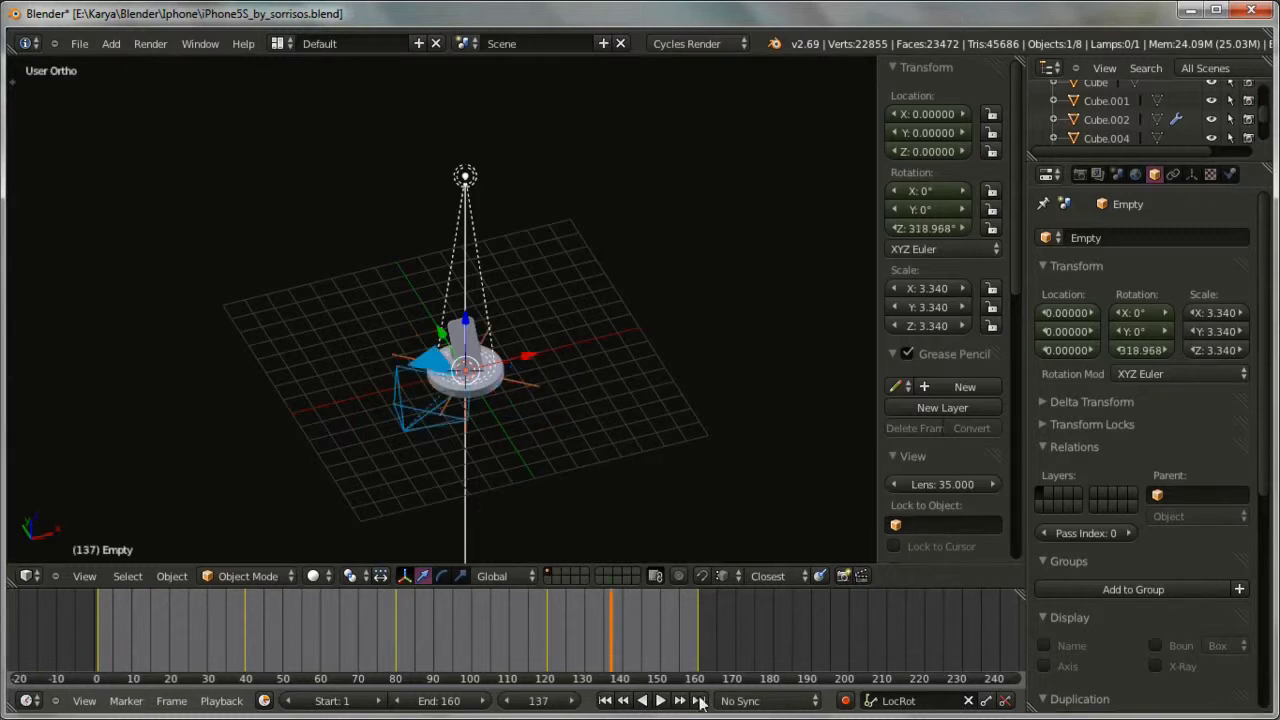
click(660, 701)
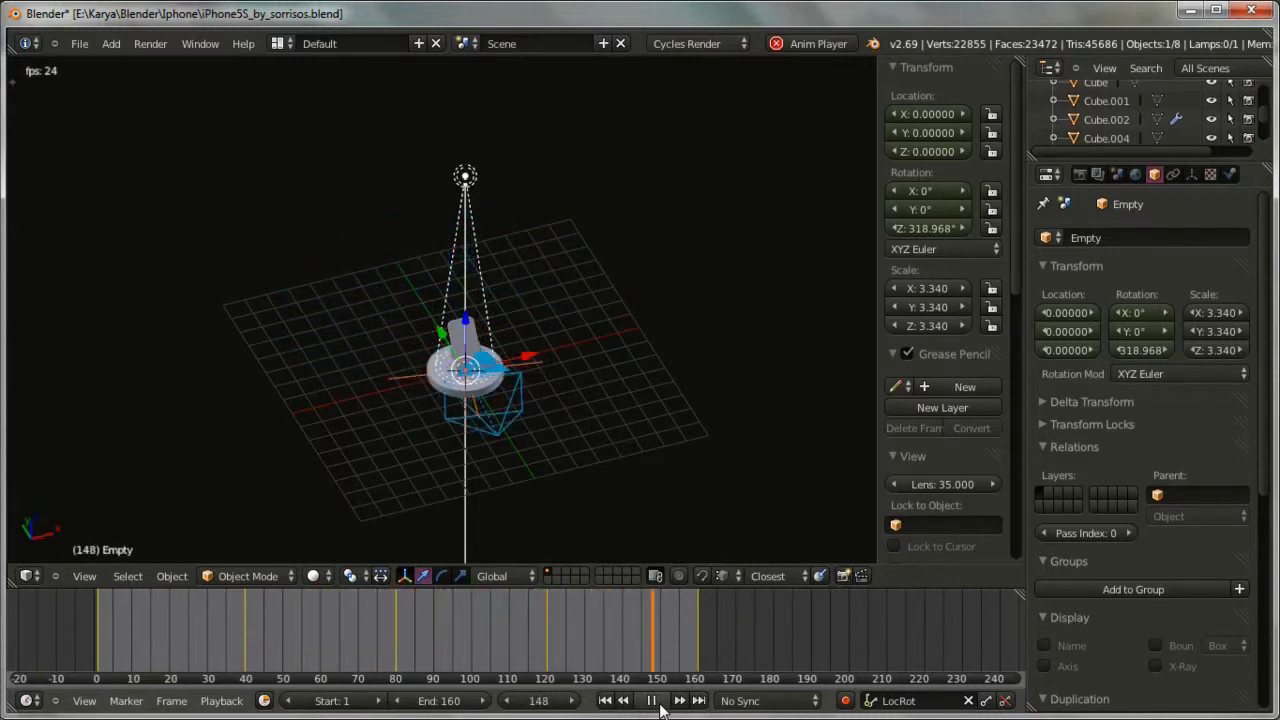
click(651, 701)
click(660, 704)
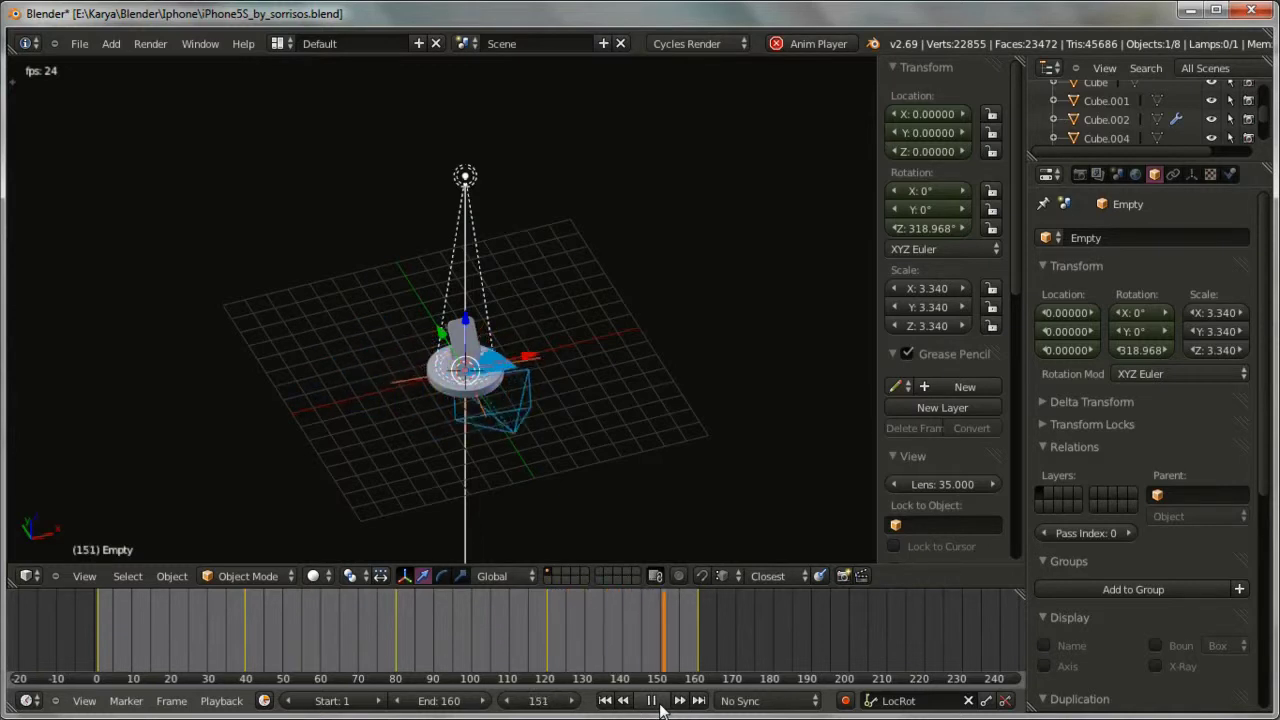
click(651, 701)
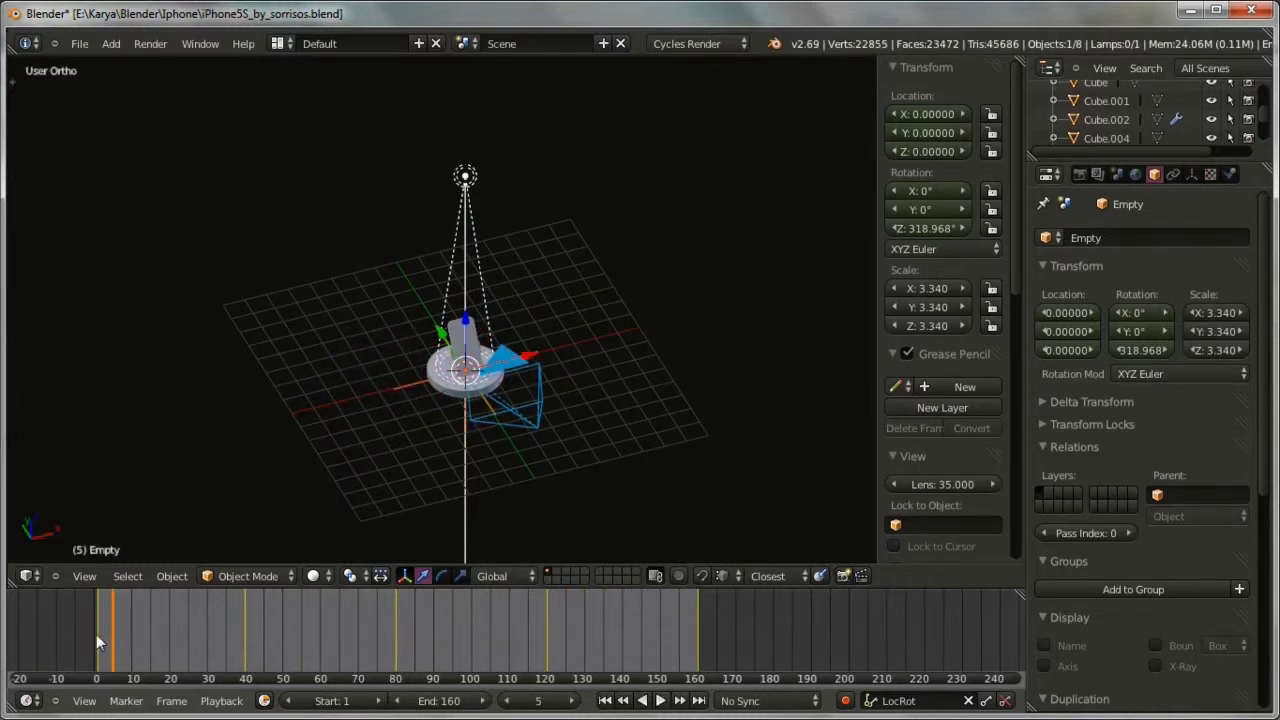
drag(96, 634, 97, 635)
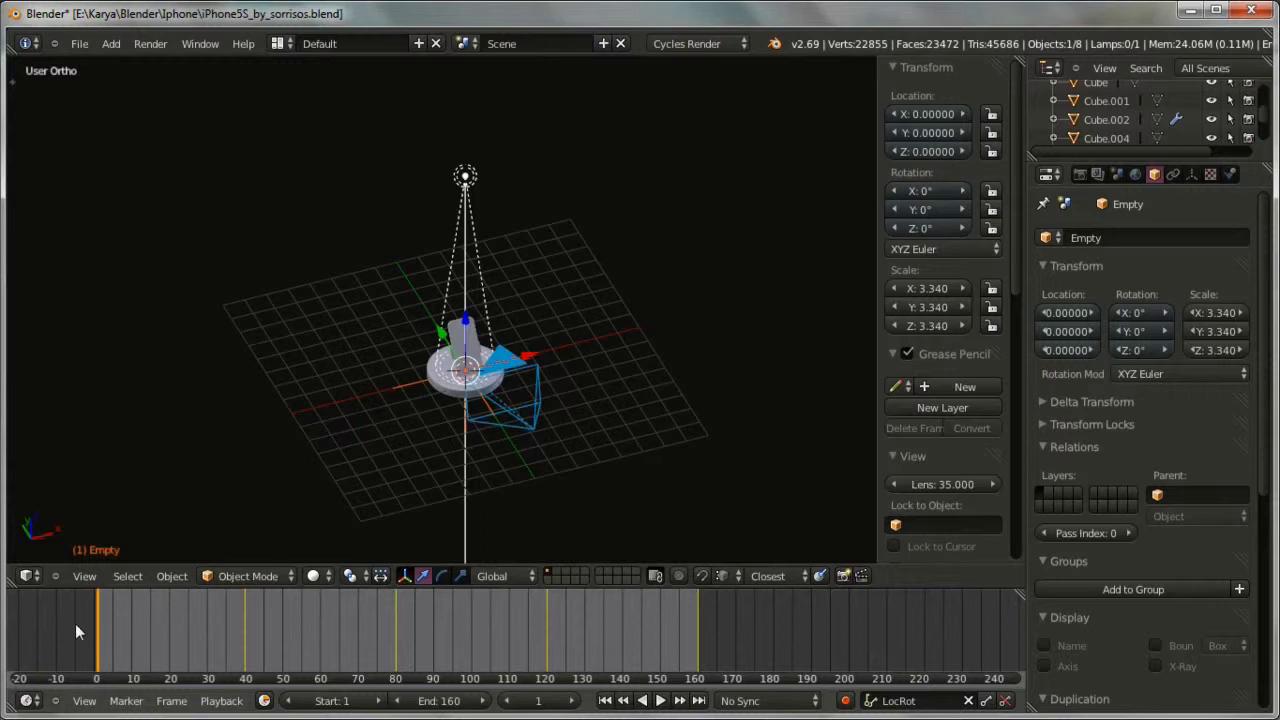
Step: Split the 3D viewport side by side and show the empty's full rotation curve in a Graph Editor in the new area
drag(12, 571, 488, 555)
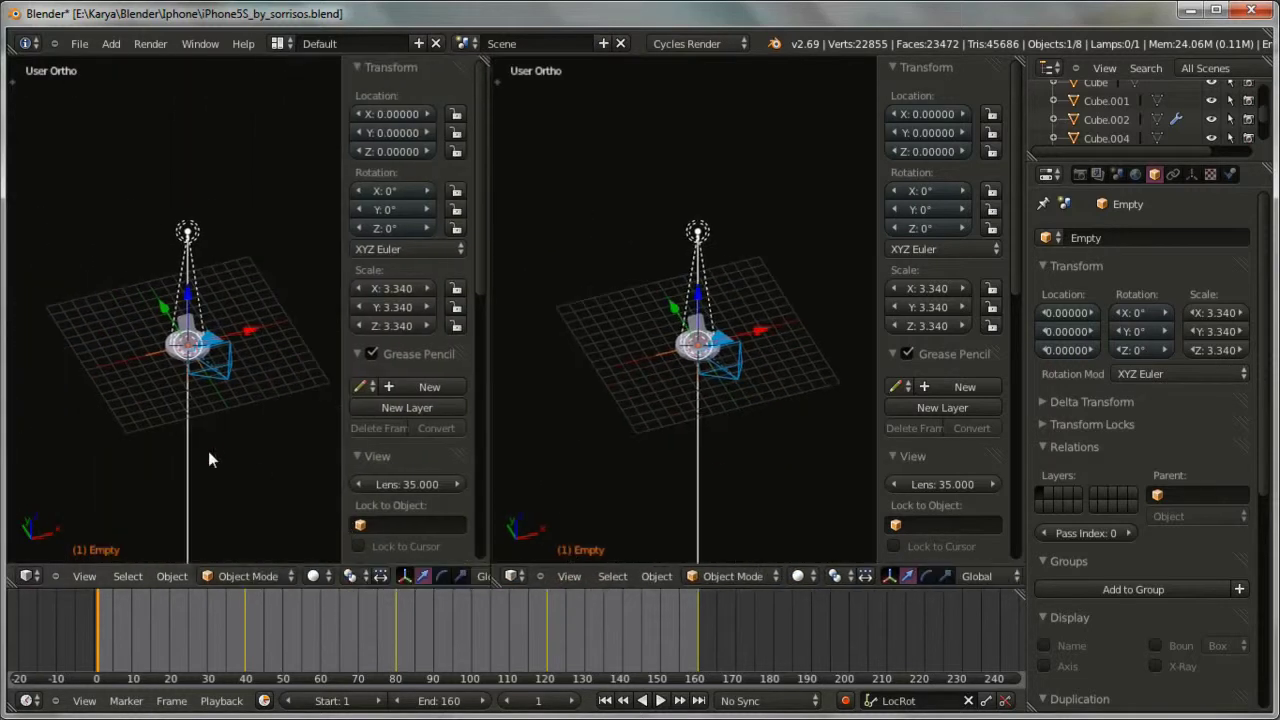
click(27, 577)
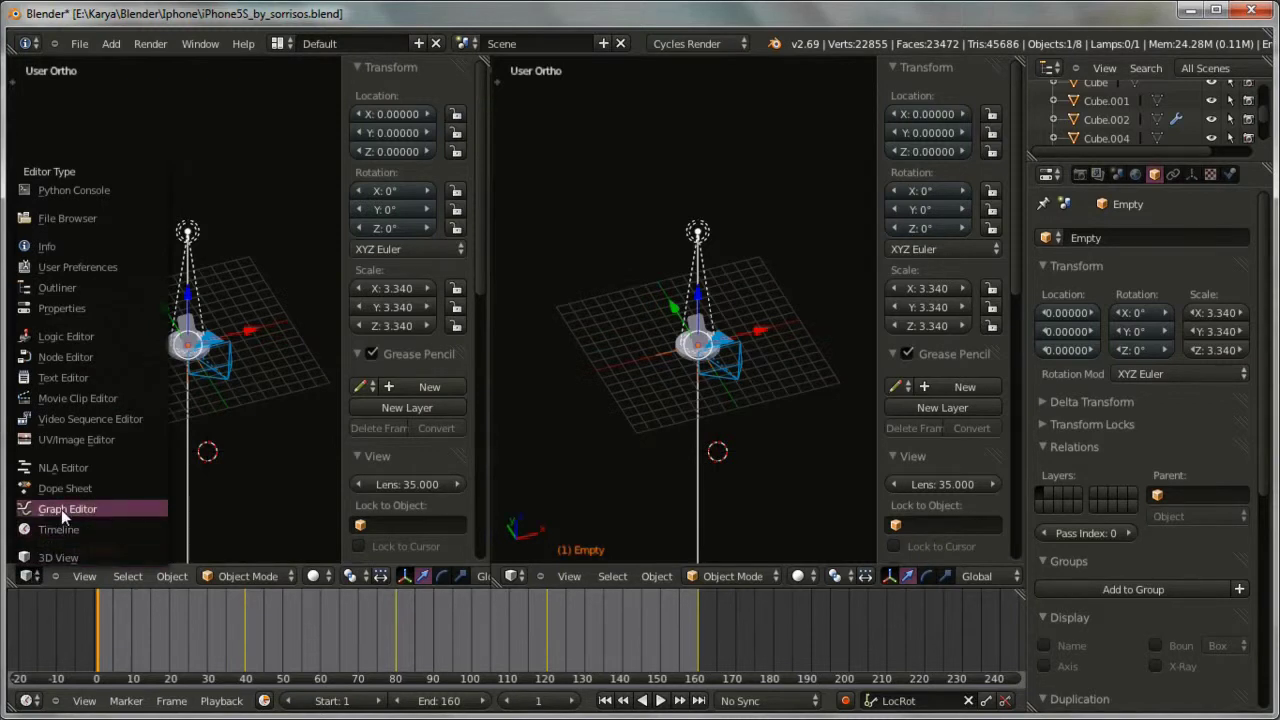
click(45, 605)
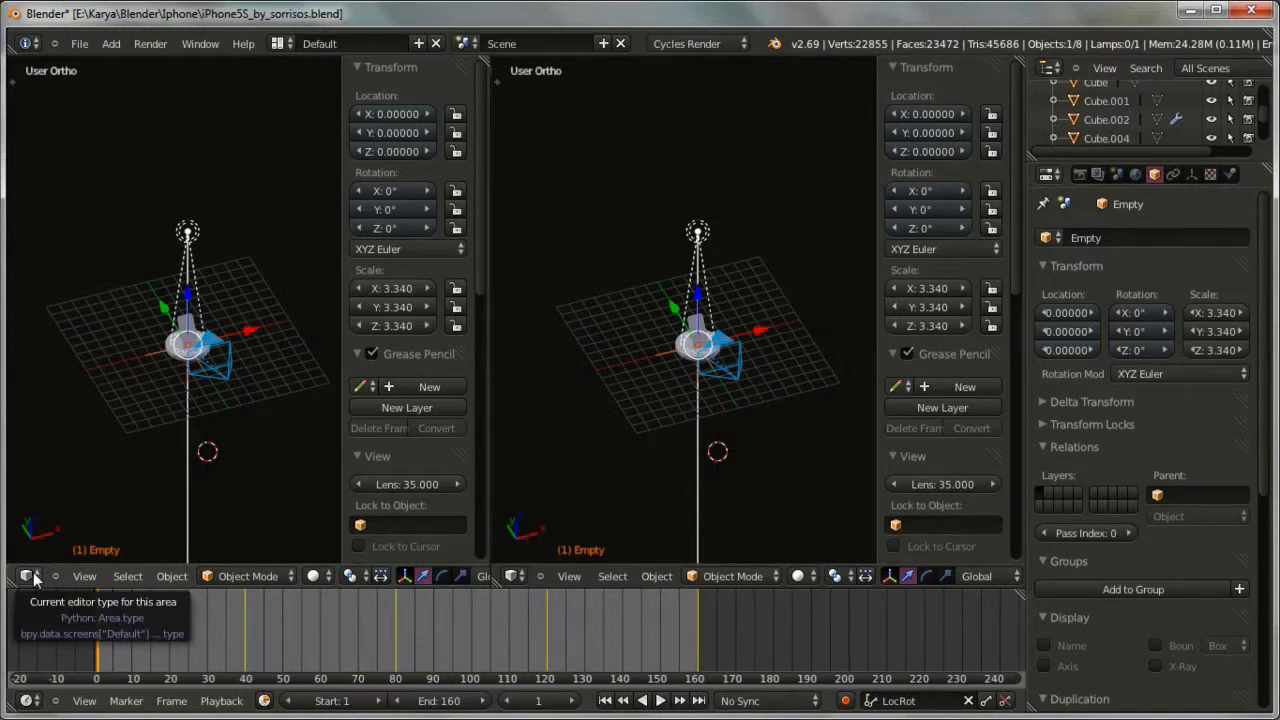
click(27, 577)
click(45, 508)
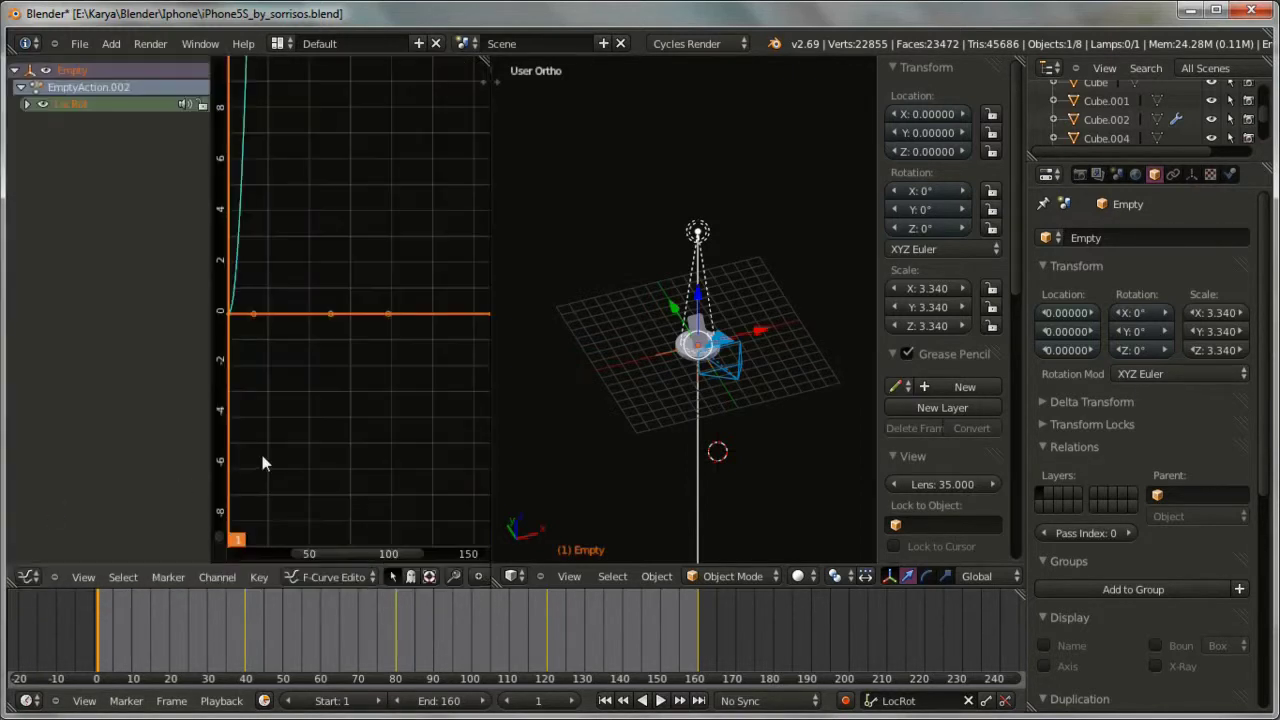
scroll(290, 440, down, 8)
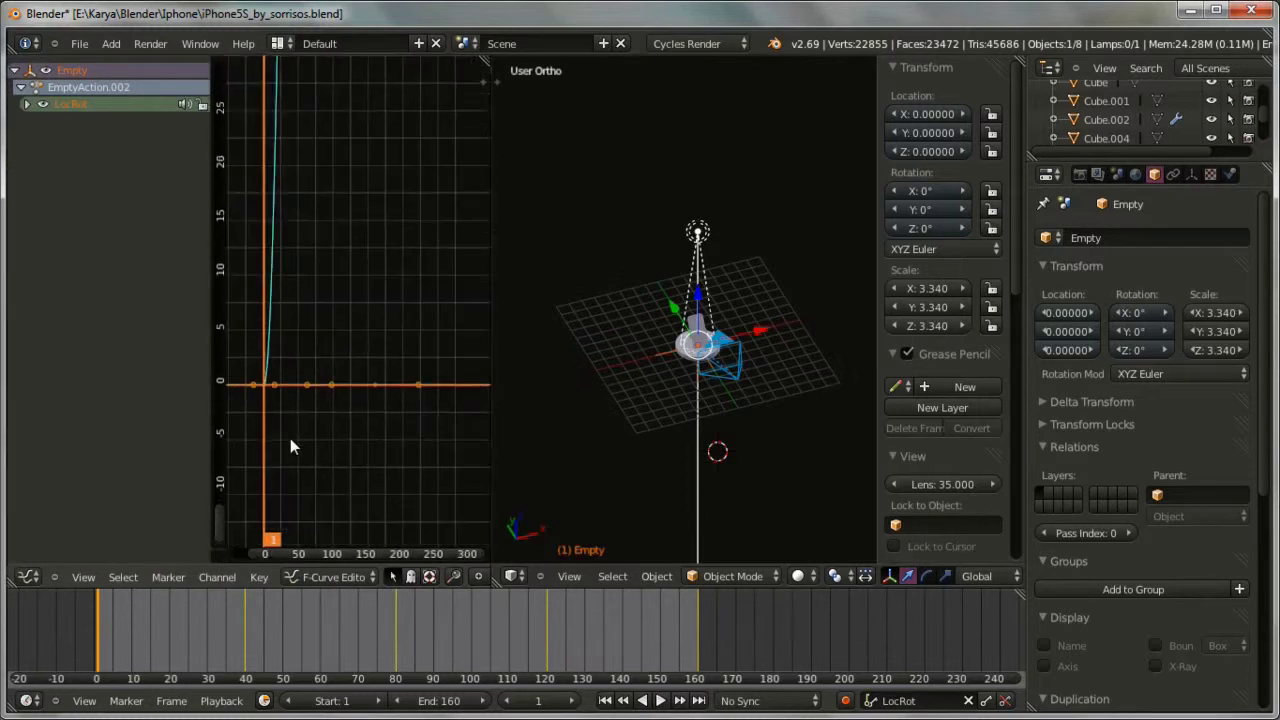
scroll(291, 439, down, 11)
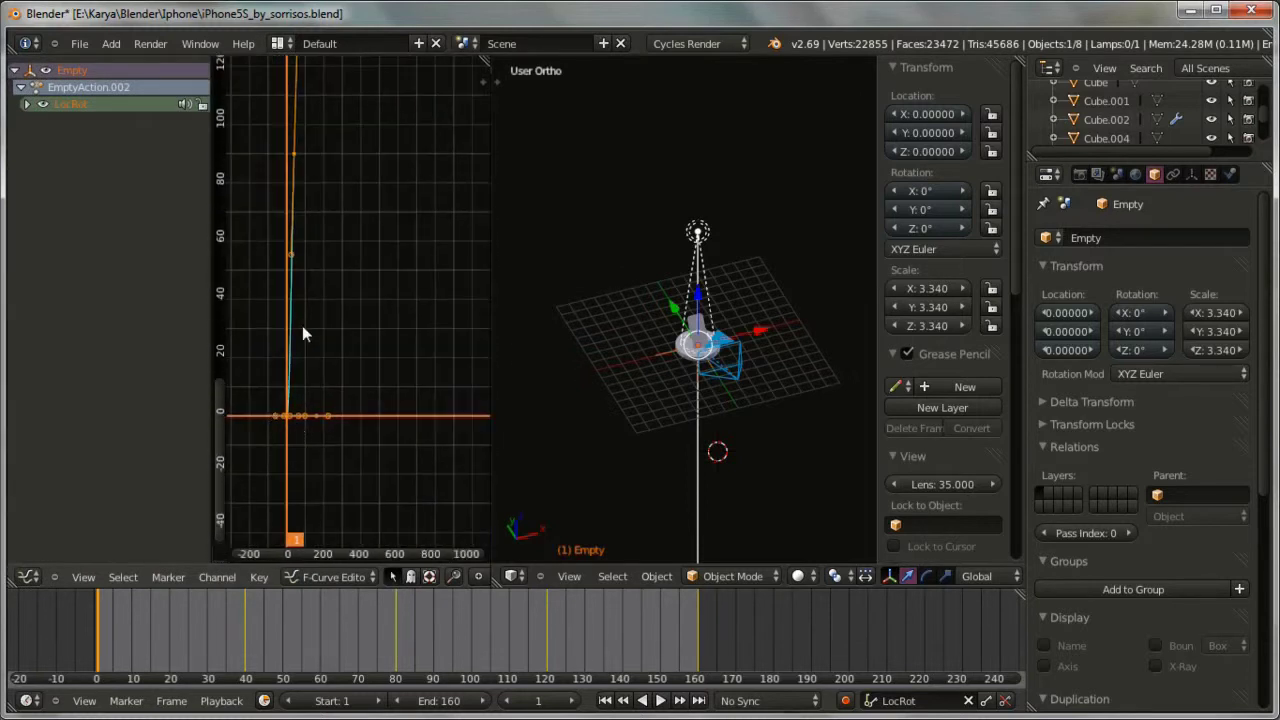
middle_drag(306, 293, 327, 461)
scroll(314, 360, down, 7)
scroll(326, 416, up, 5)
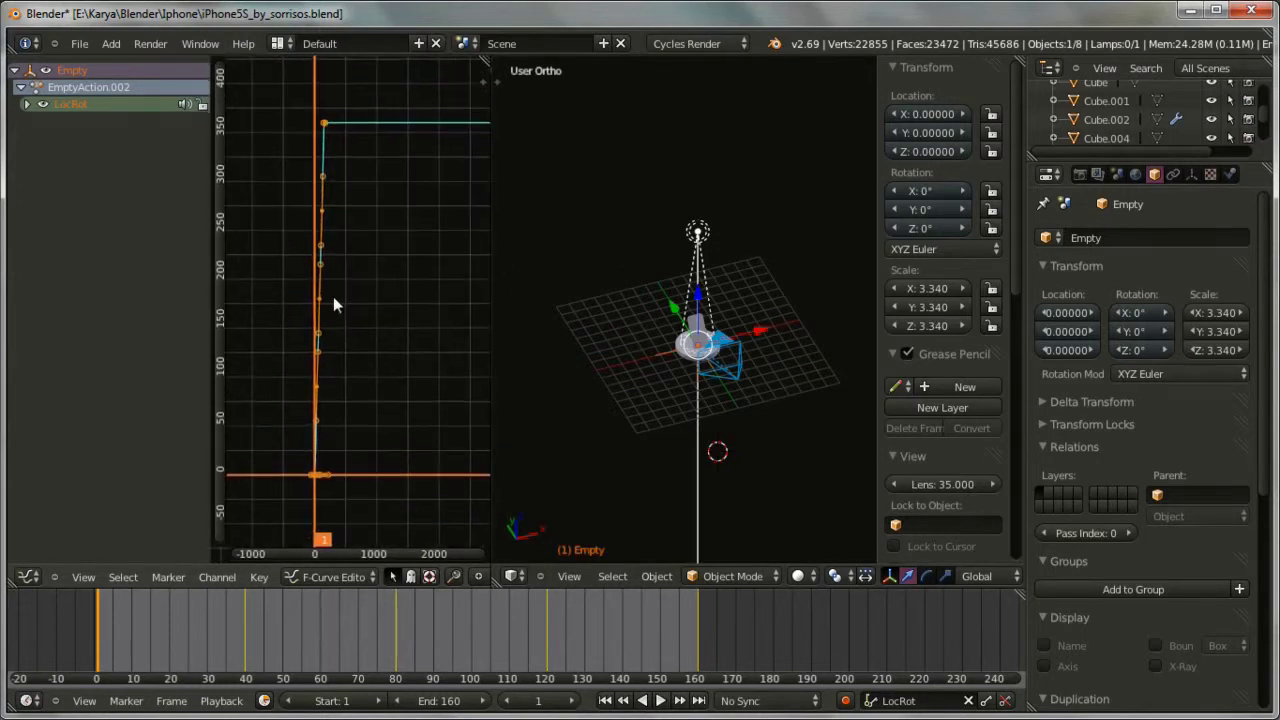
right_click(322, 180)
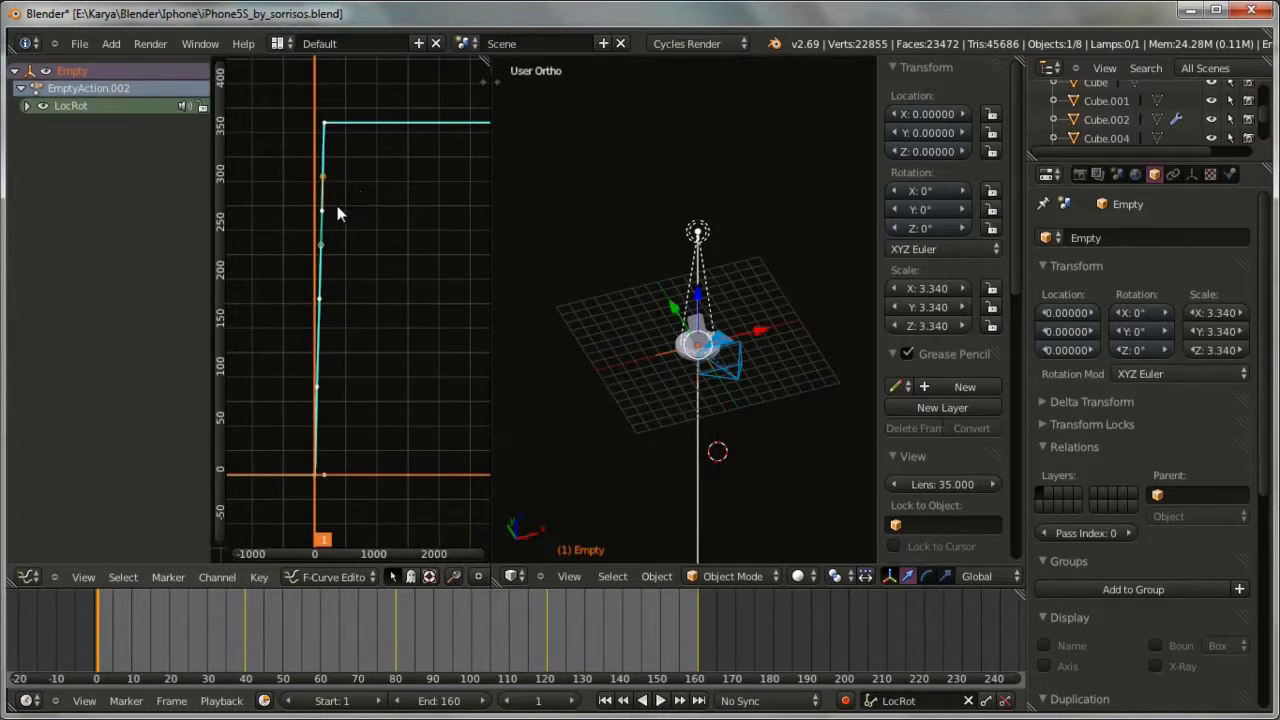
key(g)
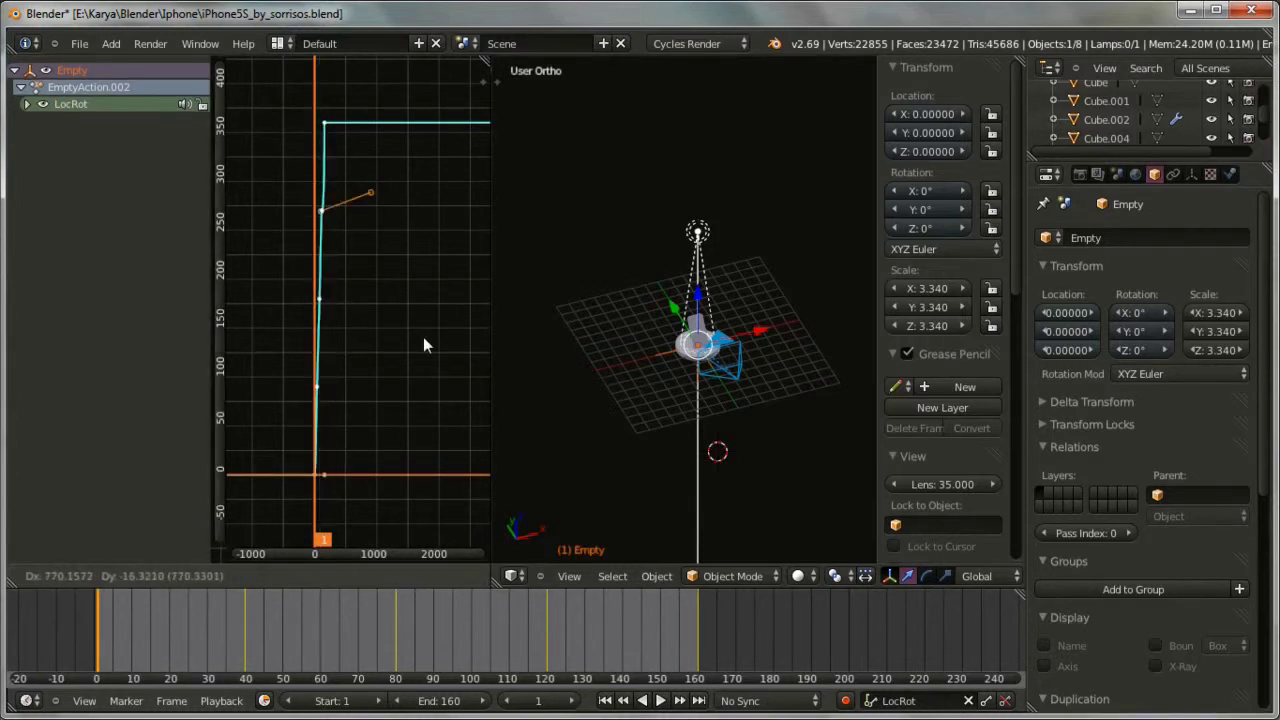
click(378, 242)
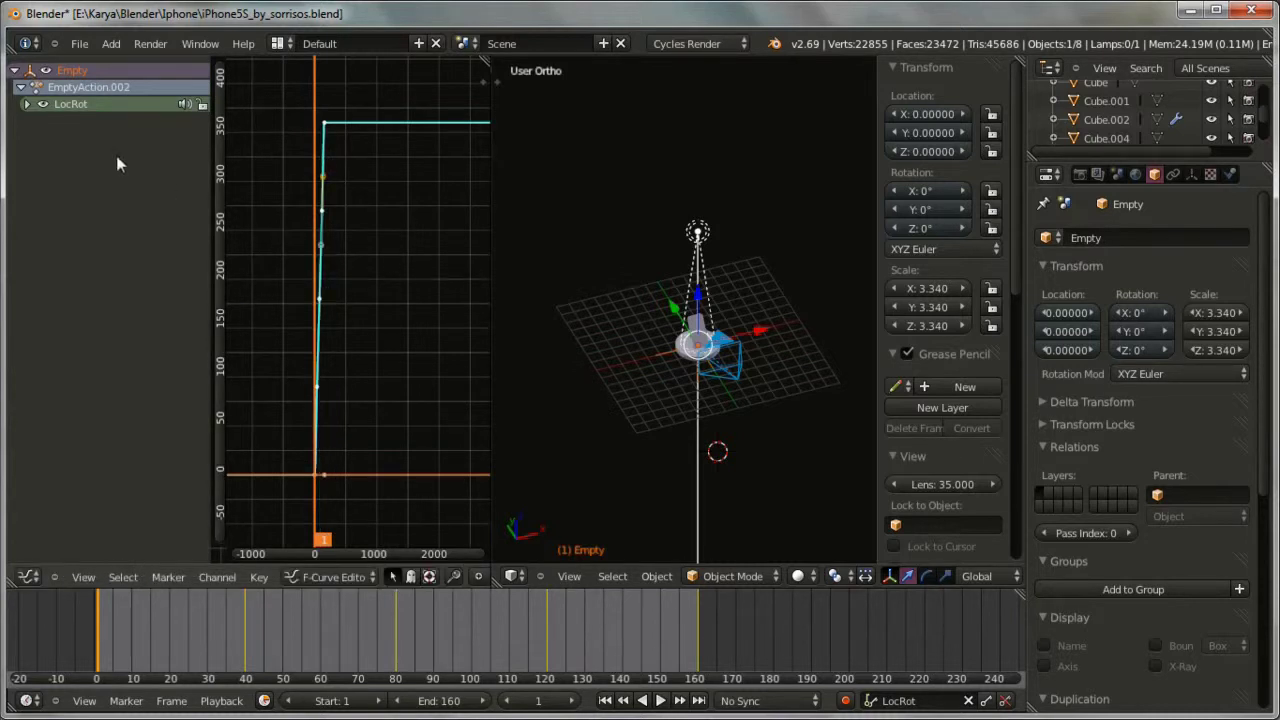
Step: Expand the LocRot channel group and hide every location and rotation curve except Z Euler Rotation, keeping that channel selected
click(27, 105)
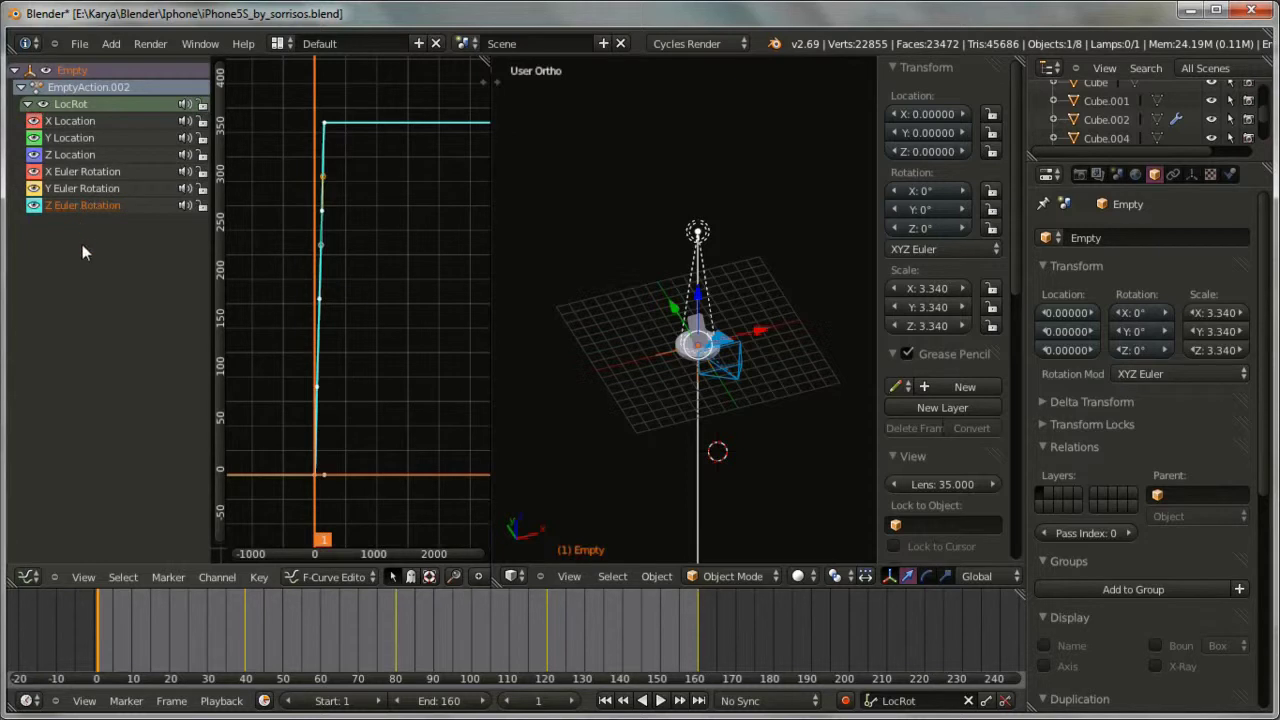
click(114, 191)
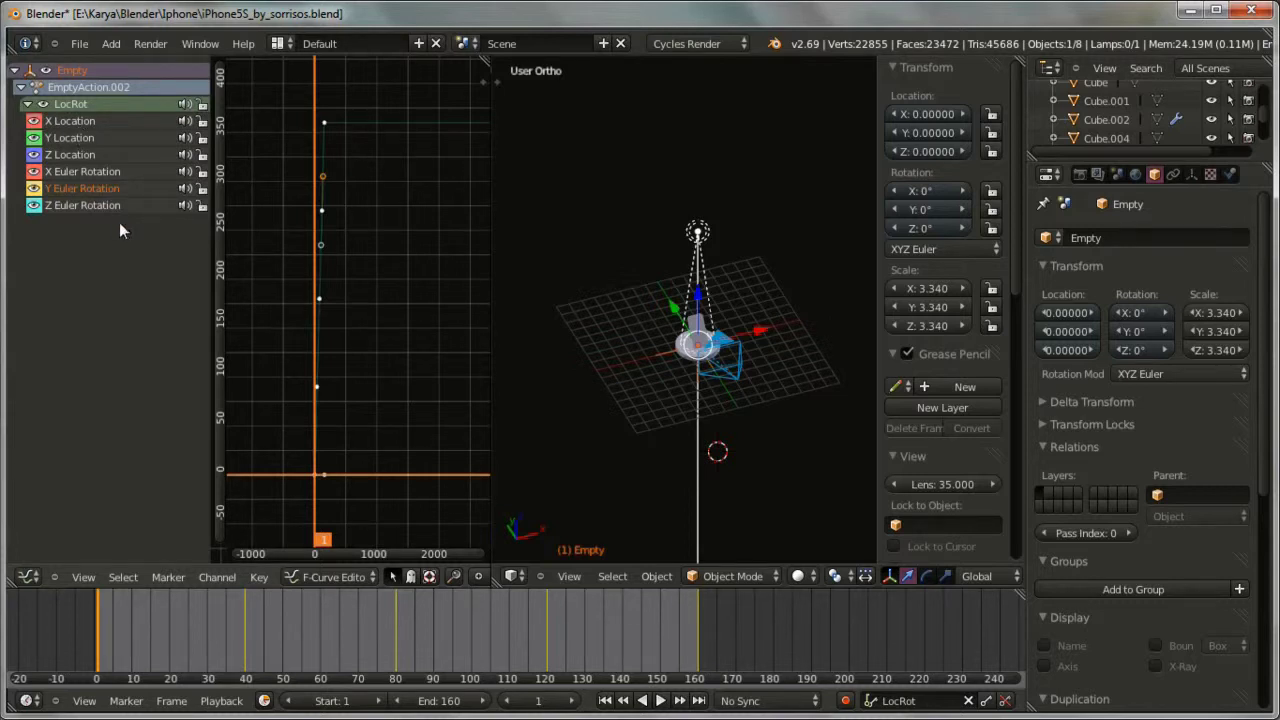
shift+click(81, 122)
shift+click(90, 172)
key(h)
click(74, 124)
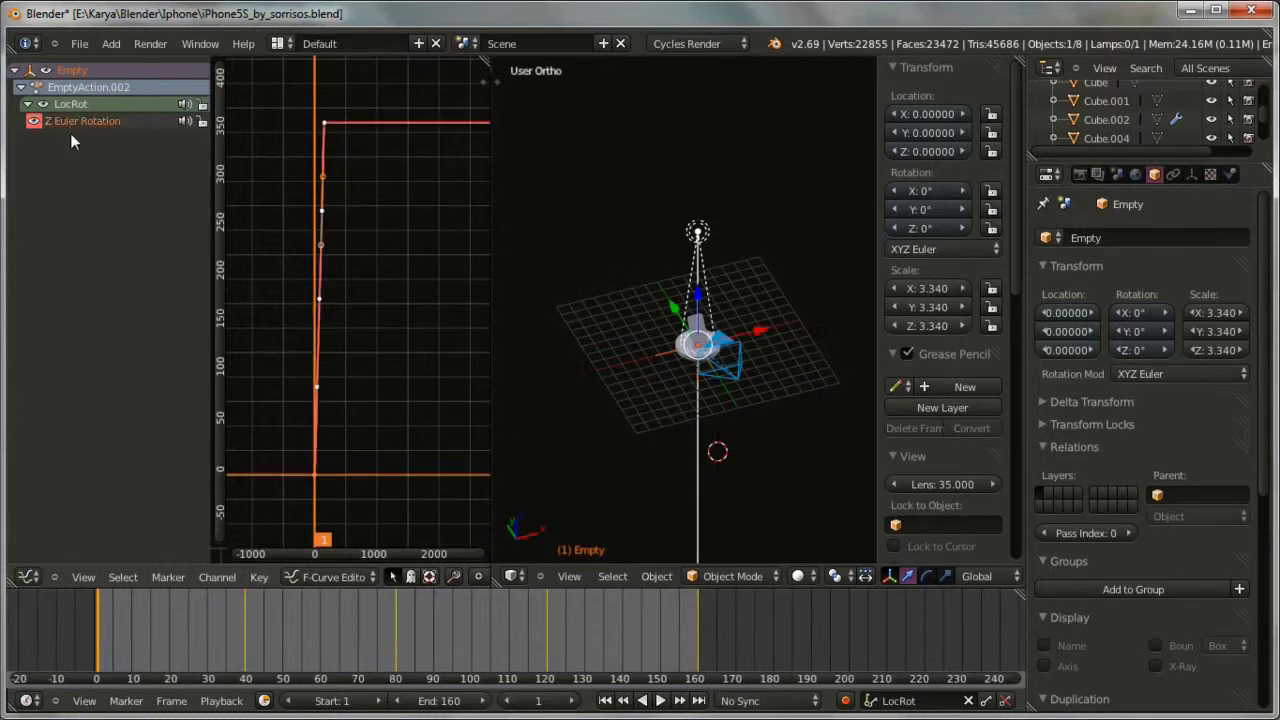
Step: Select all keyframes of the empty's Z Euler Rotation curve in the Graph Editor
scroll(250, 258, up, 3)
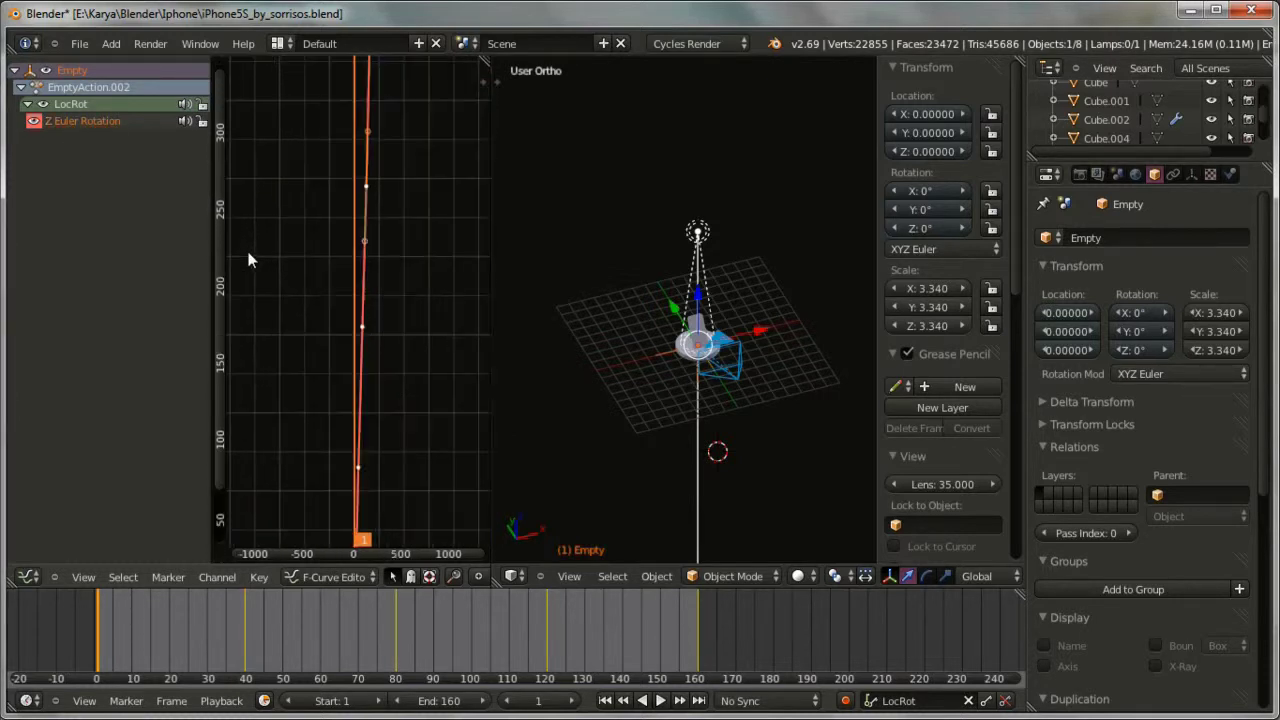
drag(306, 235, 333, 268)
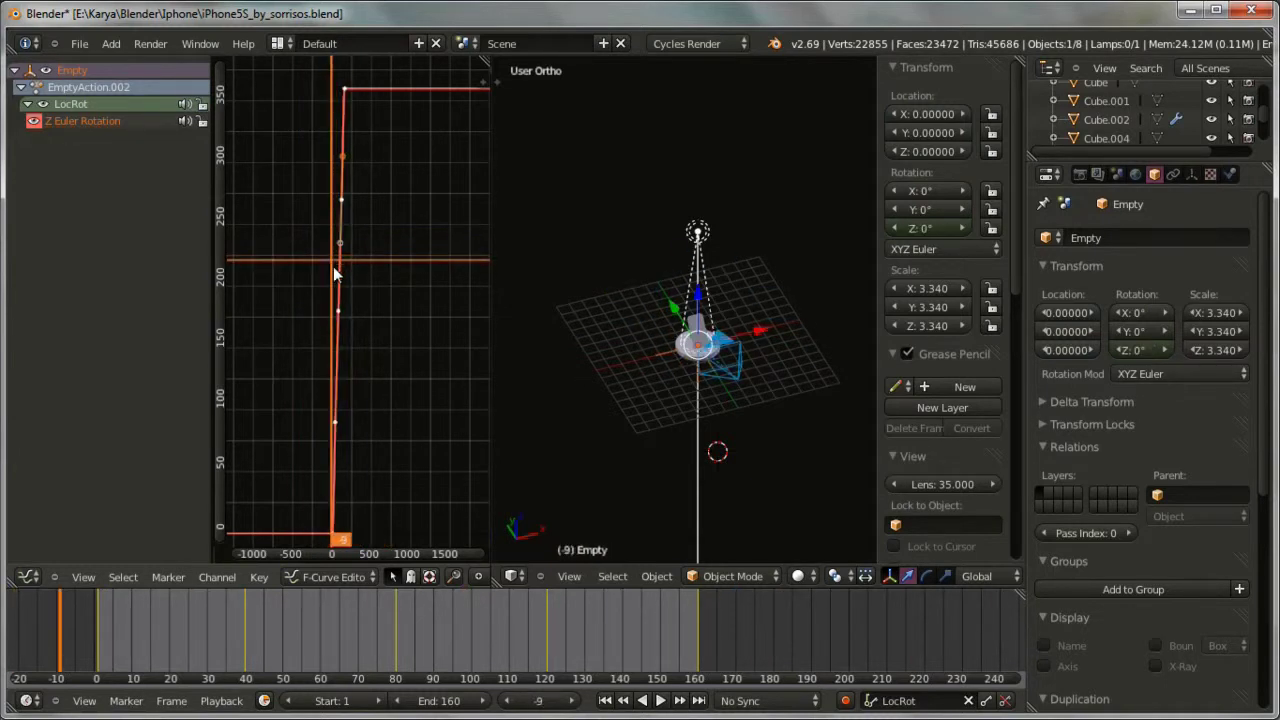
middle_drag(349, 449, 333, 406)
click(260, 578)
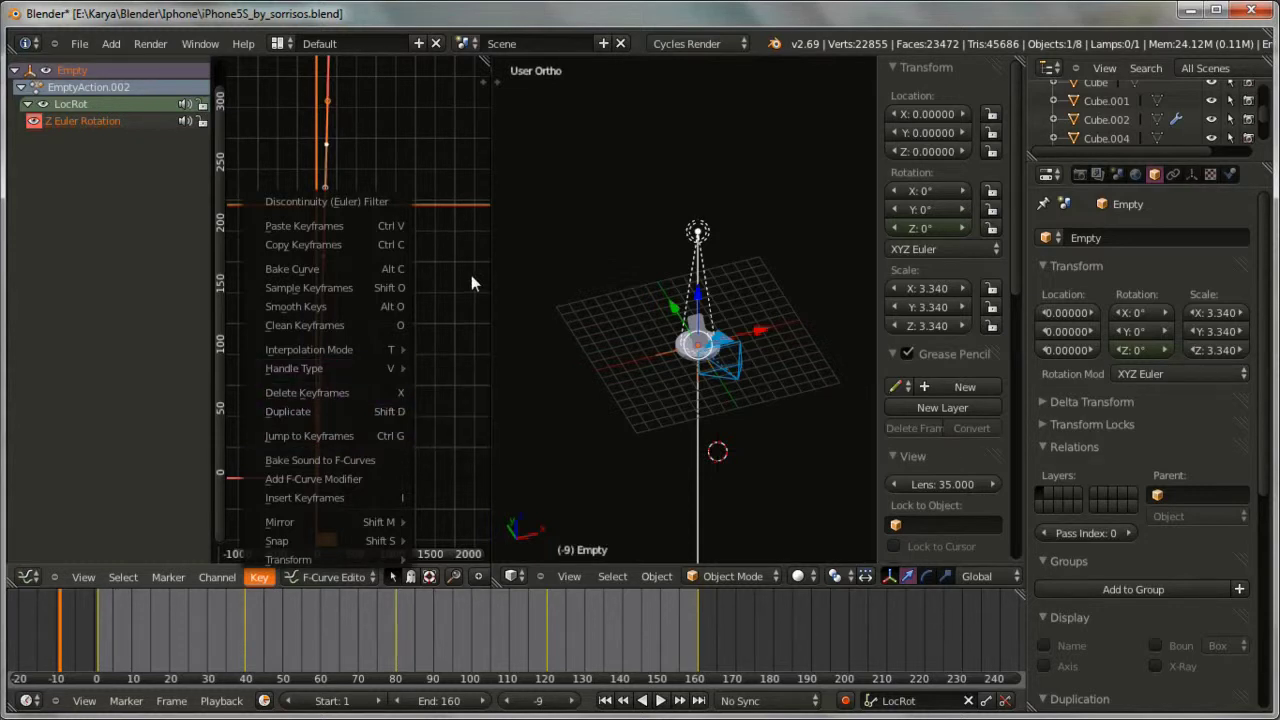
scroll(357, 357, down, 1)
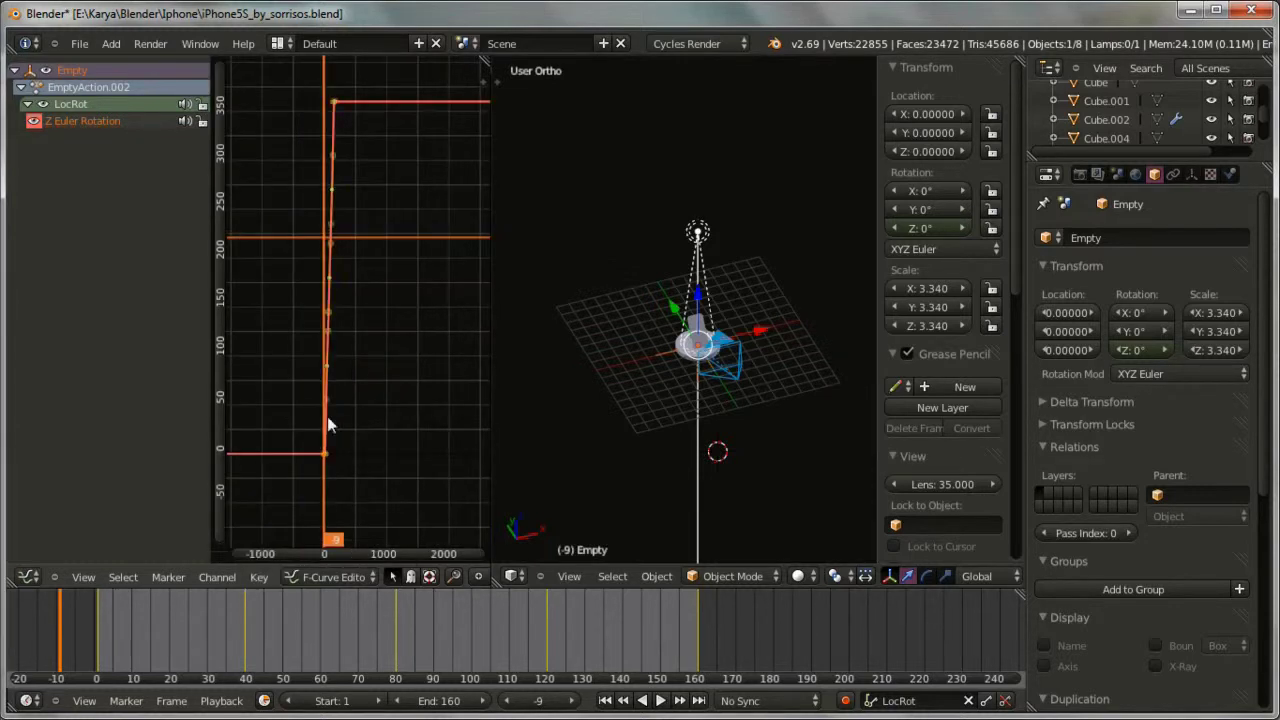
scroll(376, 403, down, 1)
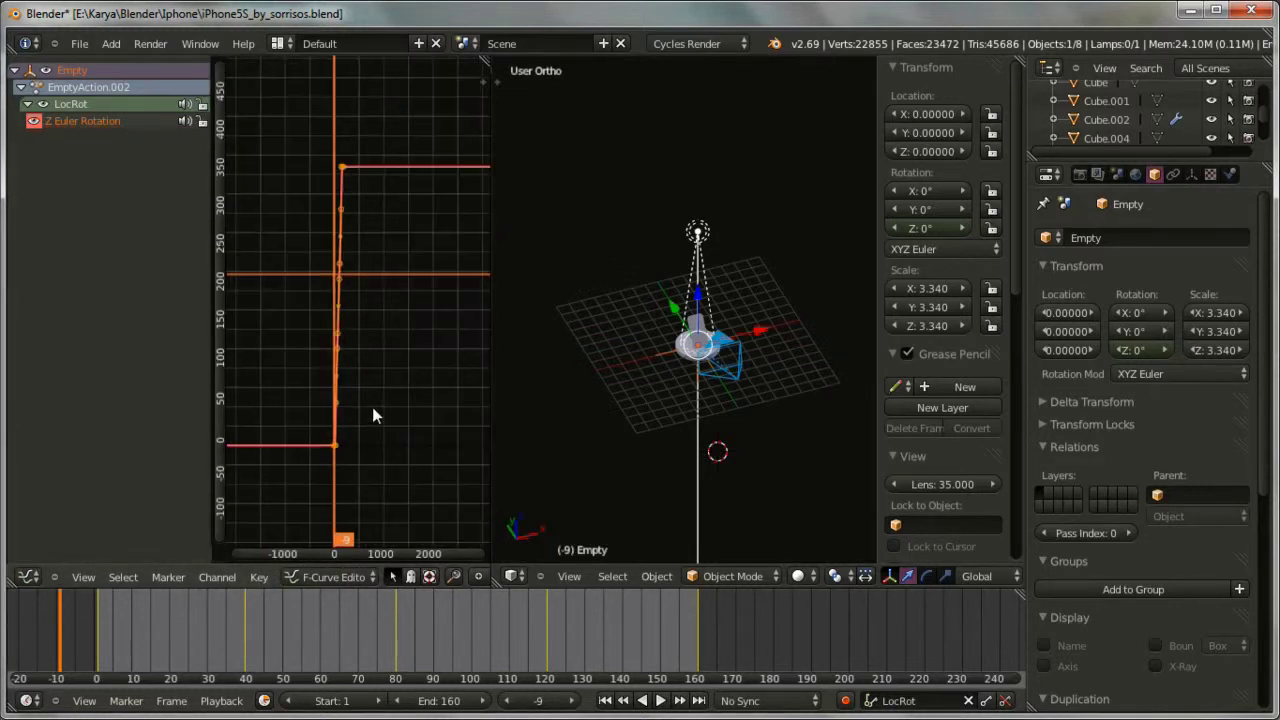
key(b)
drag(292, 92, 437, 514)
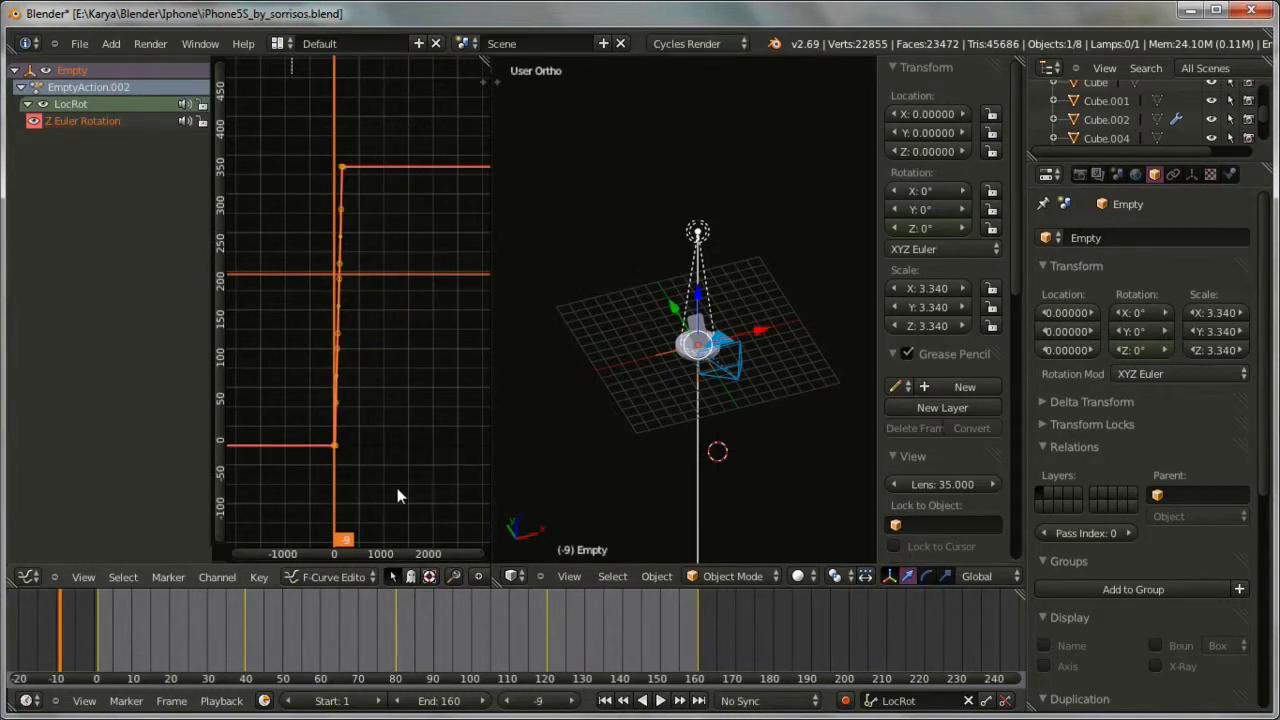
scroll(397, 488, up, 1)
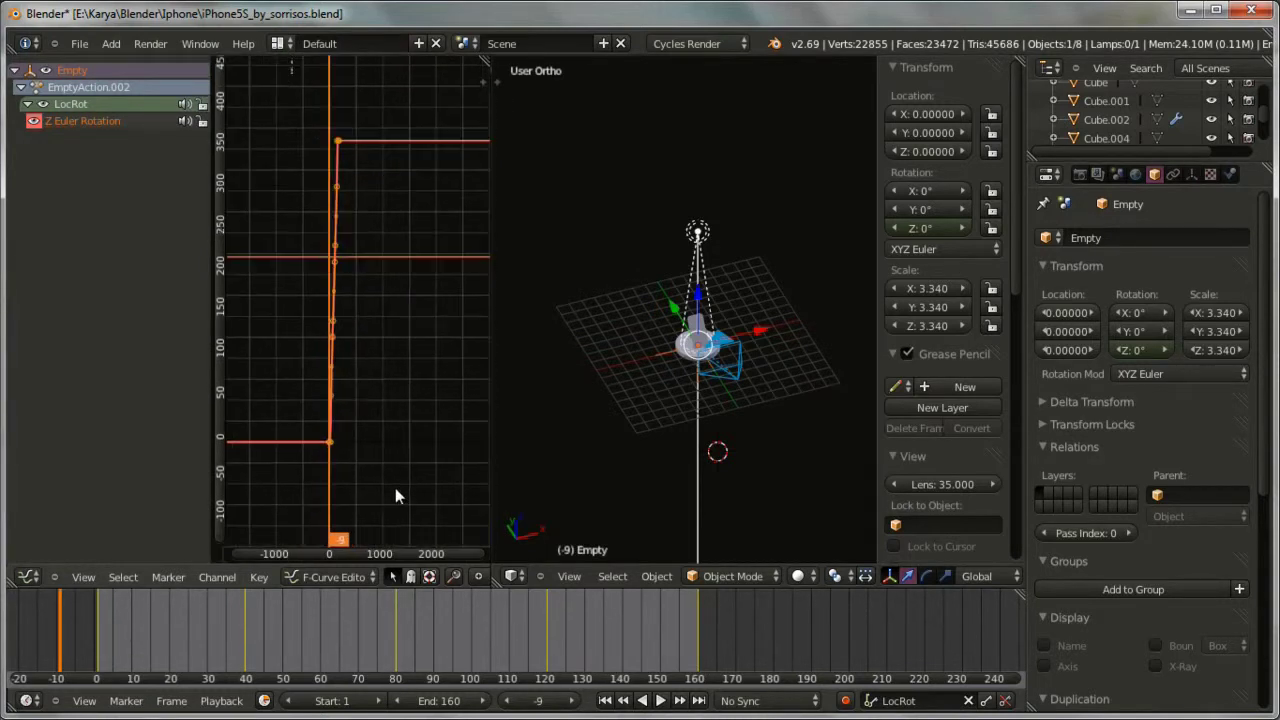
Step: Set the interpolation mode of the selected rotation keyframes to Linear
click(259, 580)
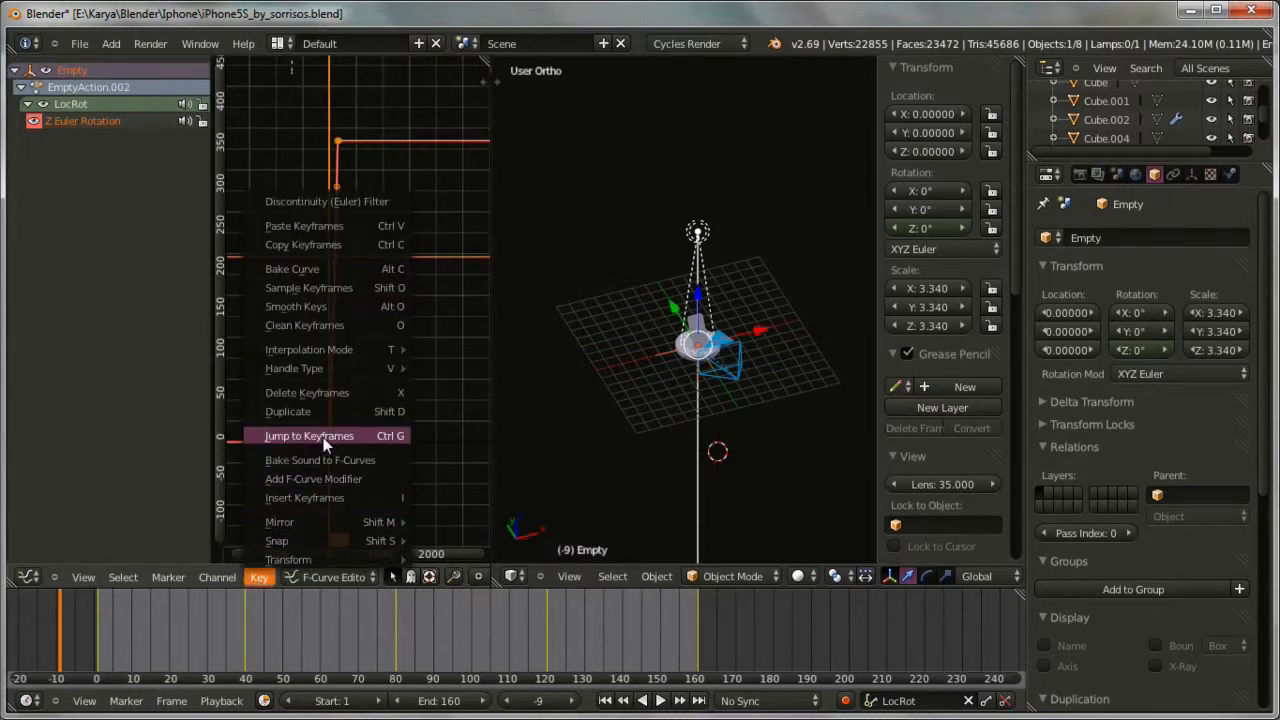
mouse_move(308, 354)
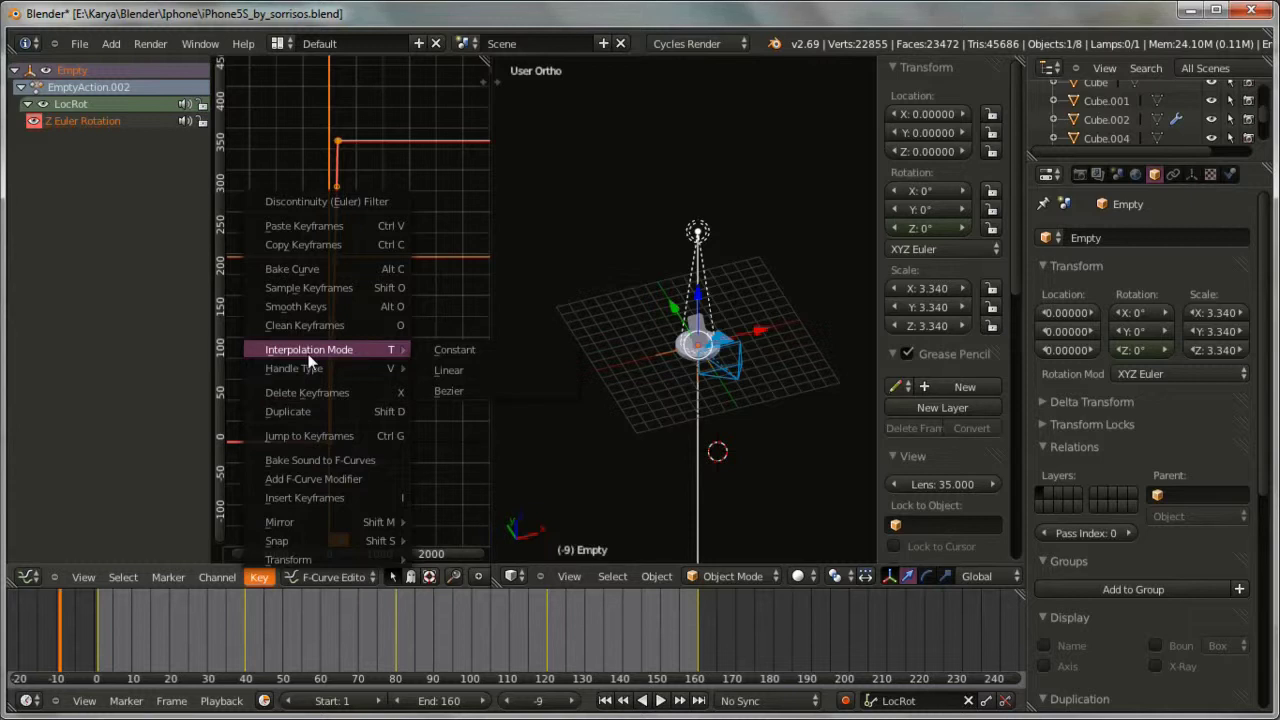
click(462, 369)
scroll(370, 403, down, 2)
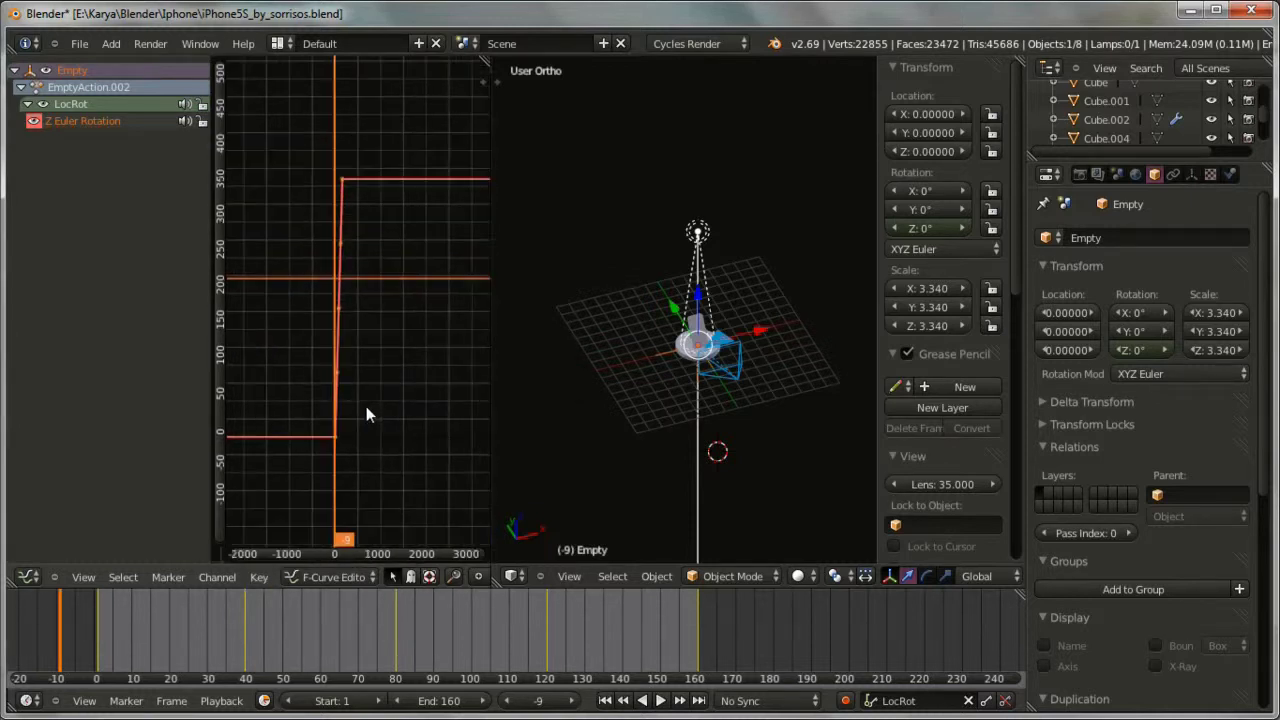
scroll(366, 406, up, 5)
scroll(320, 402, down, 3)
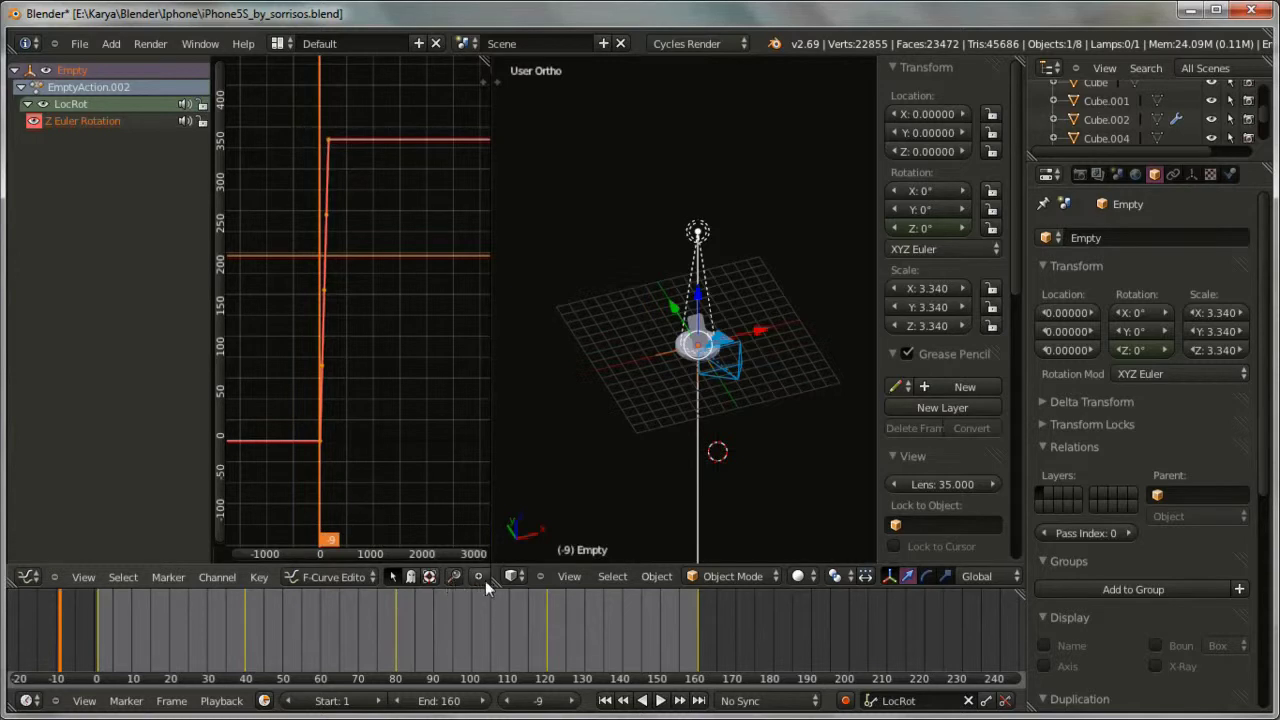
Step: Play the animation from frame 1, replay it from frame 137 past the loop point to check the motion, and stop playback
drag(103, 636, 99, 636)
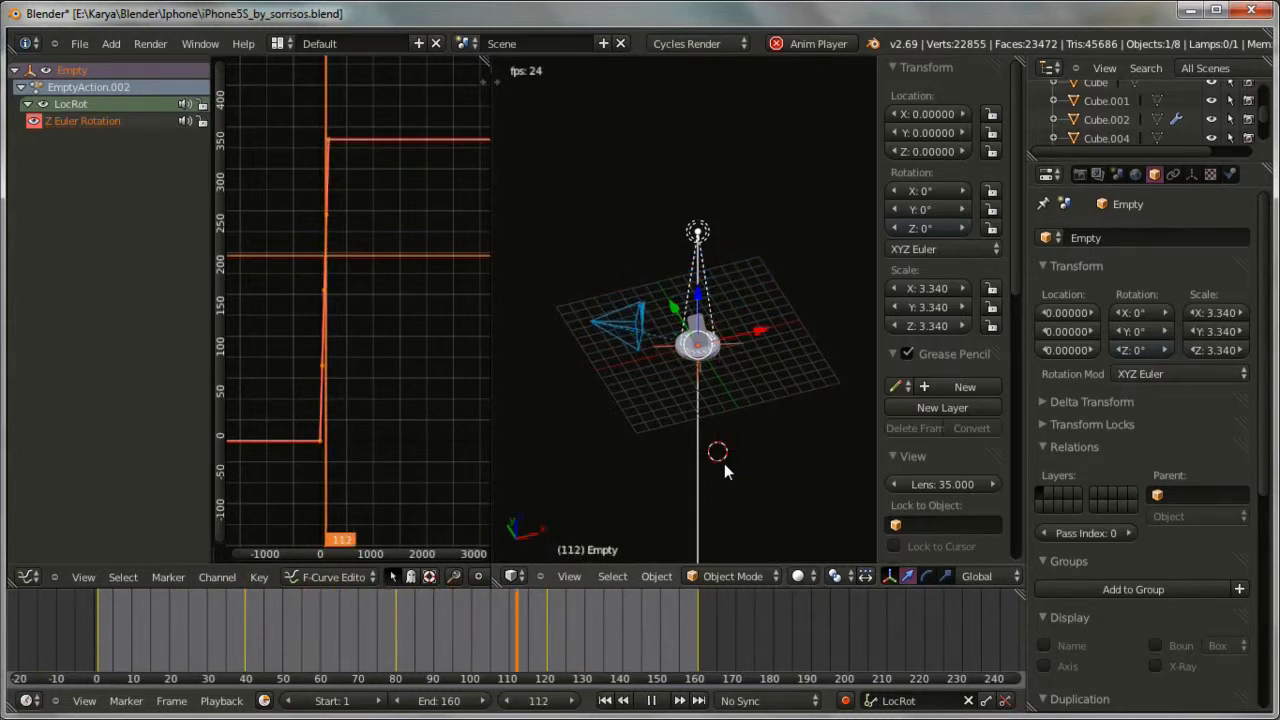
click(652, 701)
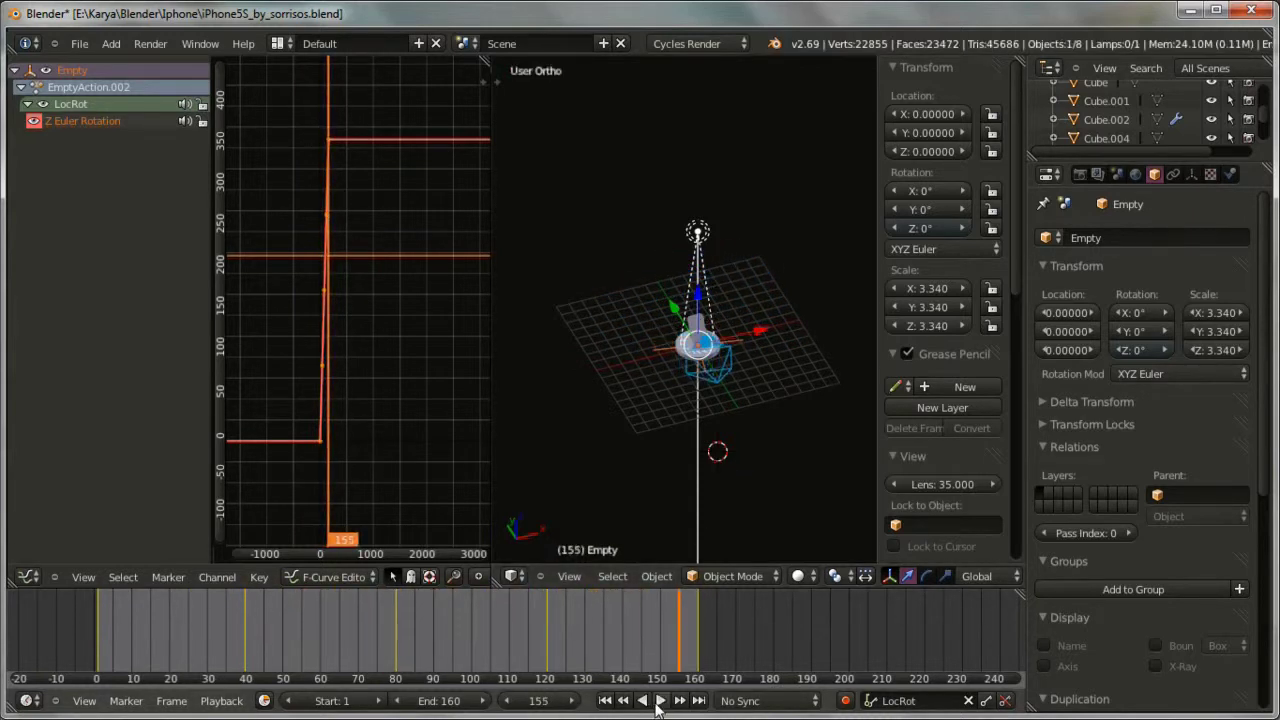
drag(667, 645, 611, 638)
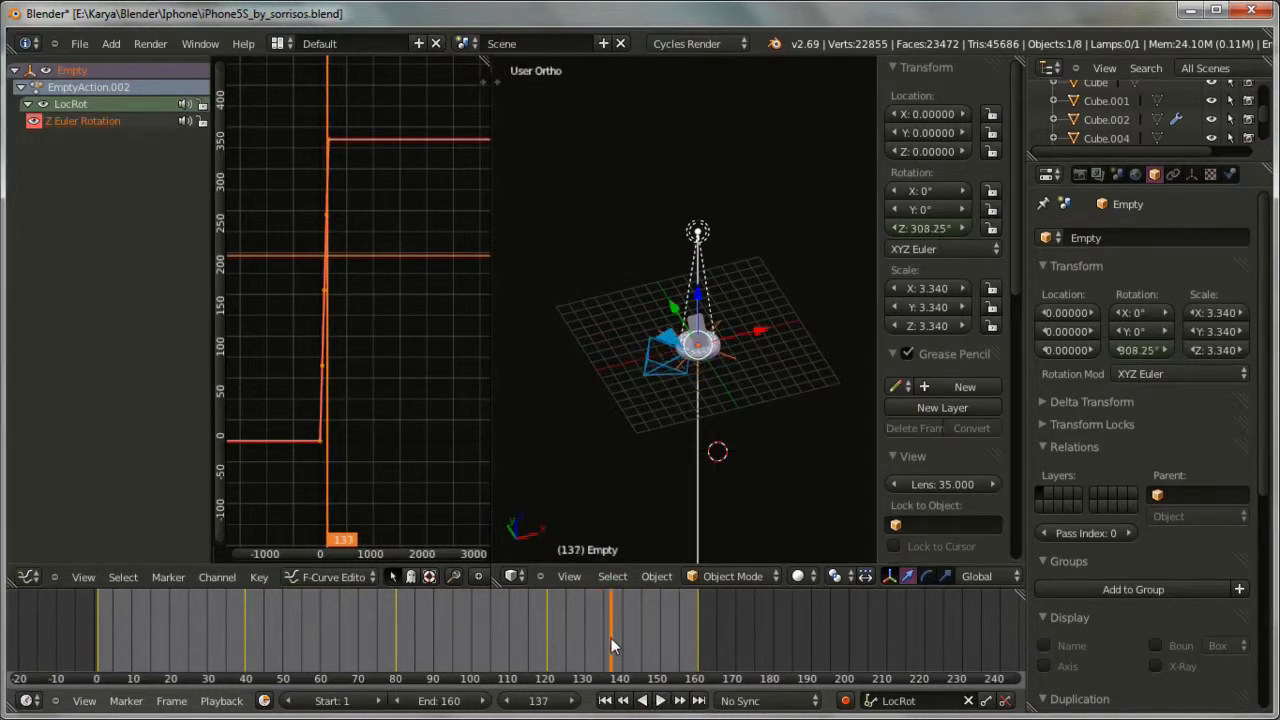
click(666, 702)
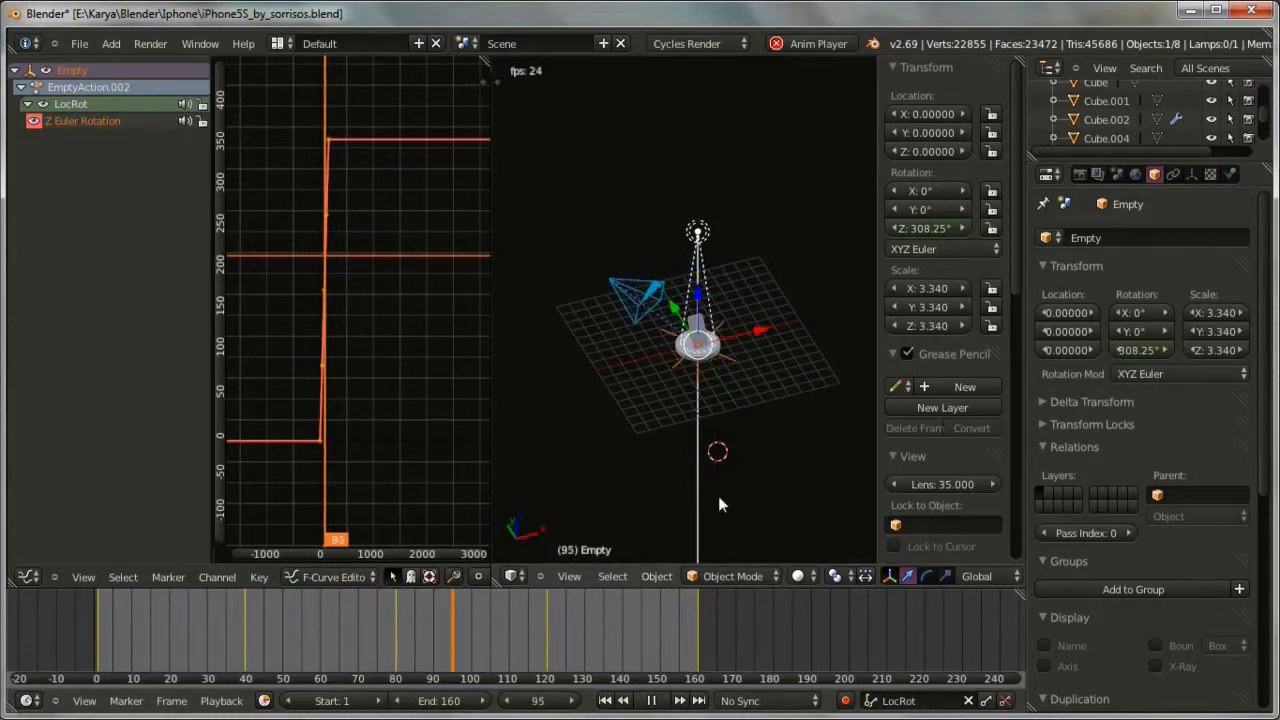
click(649, 700)
Step: Merge the Graph Editor area into the 3D viewport and return the timeline to frame 1
drag(493, 580, 346, 550)
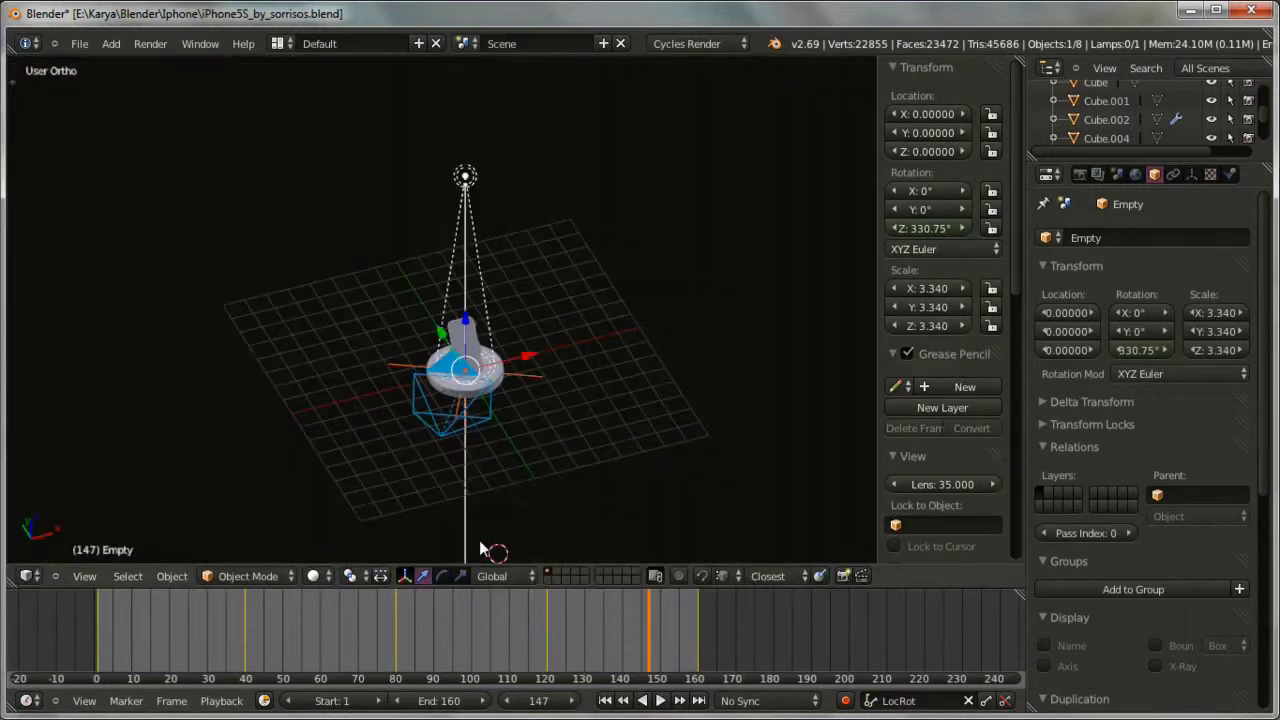
scroll(482, 546, down, 3)
middle_drag(494, 485, 545, 464)
drag(625, 640, 100, 650)
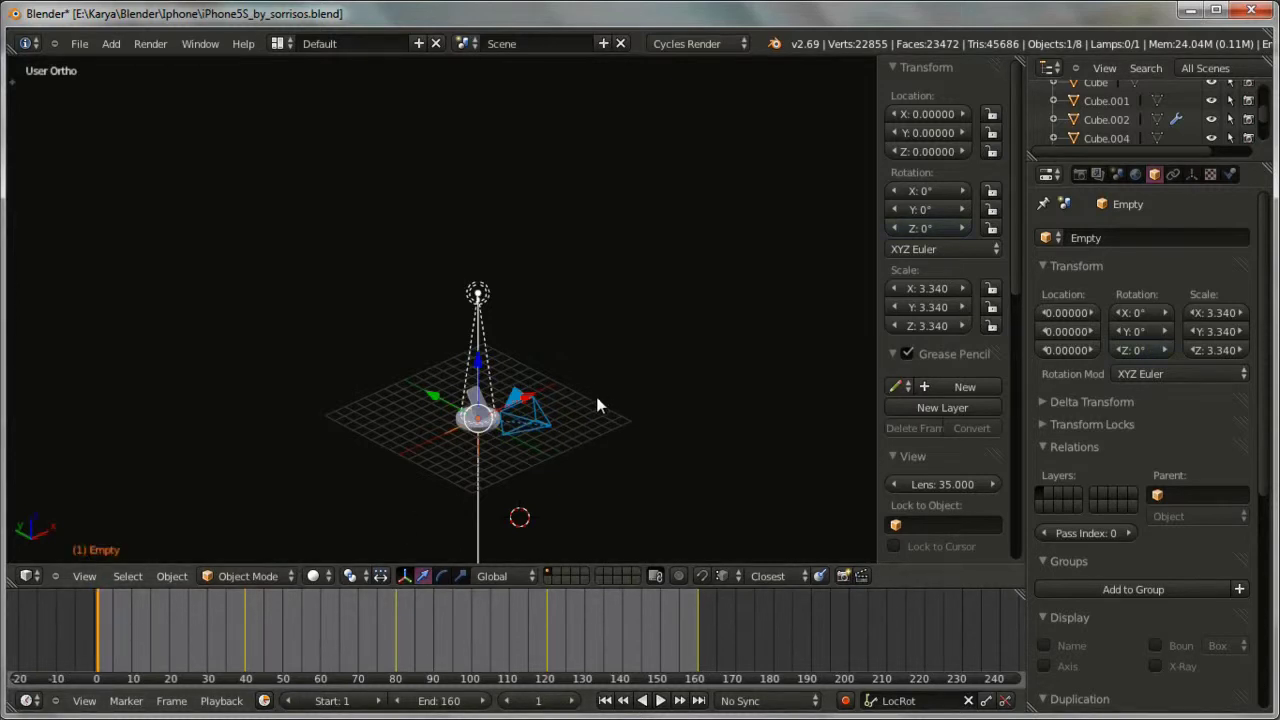
middle_drag(594, 409, 660, 437)
scroll(660, 437, up, 2)
middle_drag(597, 400, 680, 480)
click(118, 640)
drag(133, 637, 97, 638)
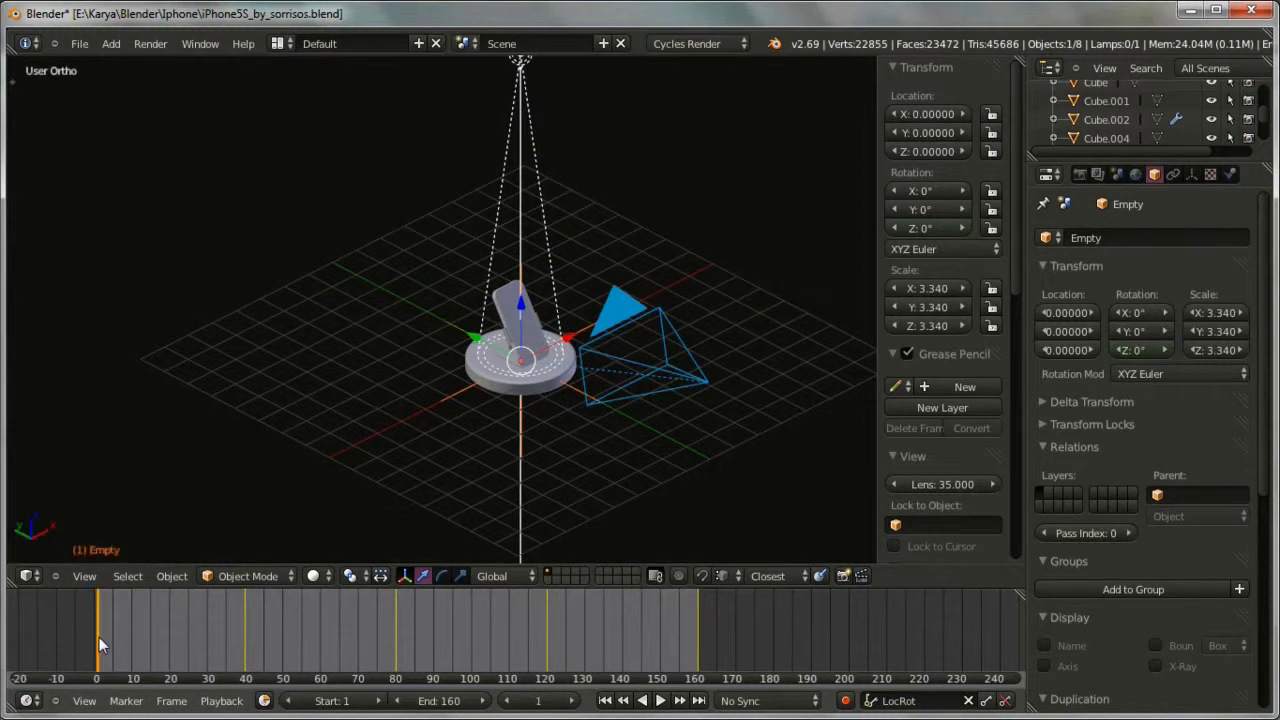
Step: Switch the viewport to the camera view, preview the orbit animation through it, and return to frame 1
click(84, 576)
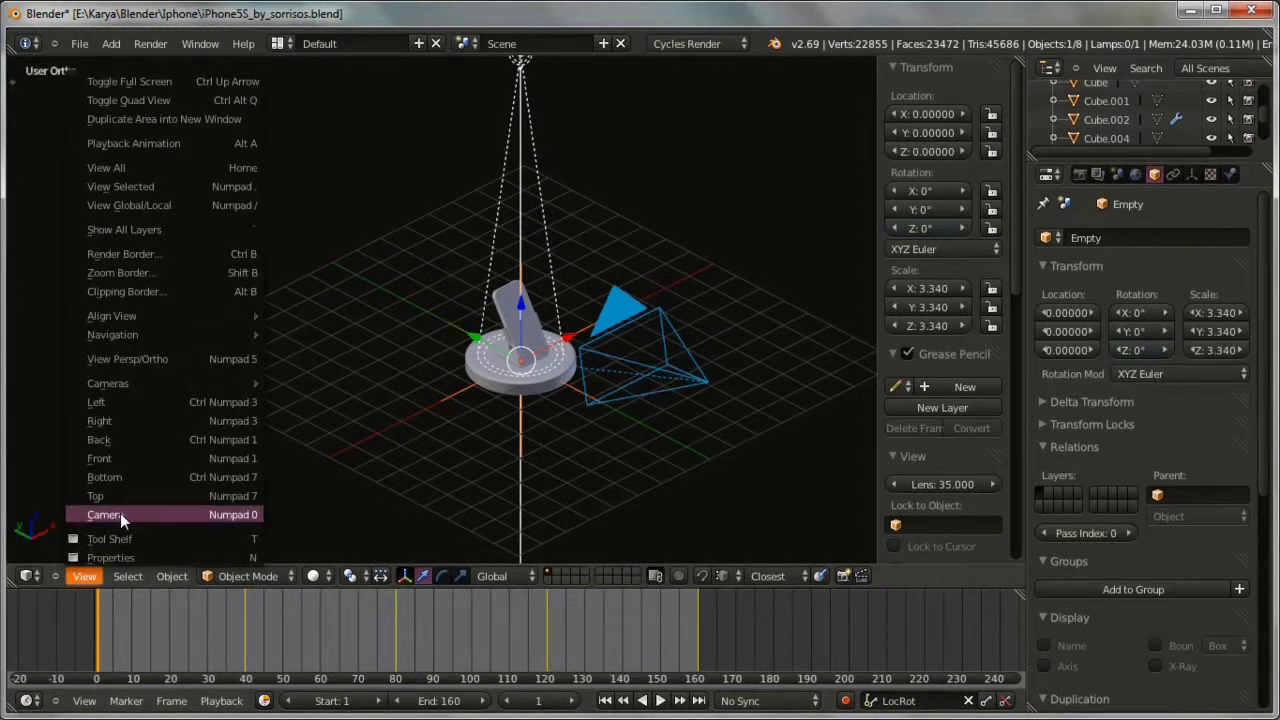
click(119, 514)
click(659, 701)
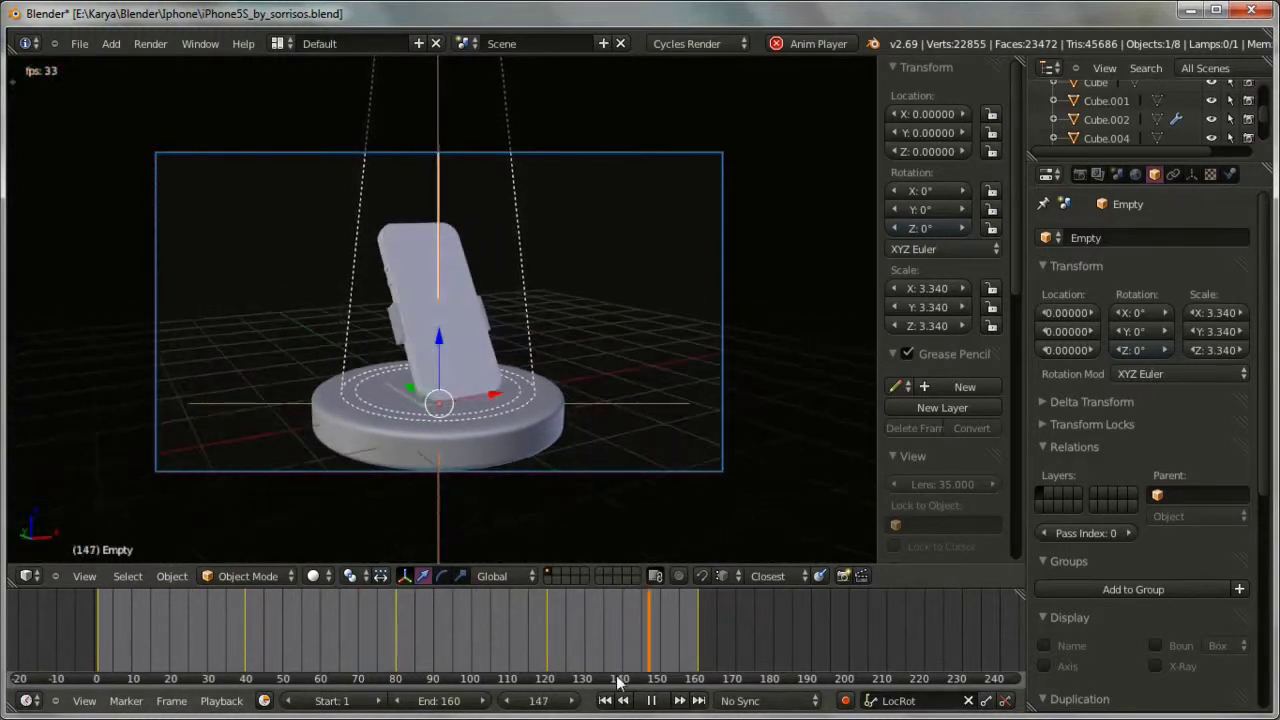
key(alt+a)
click(100, 648)
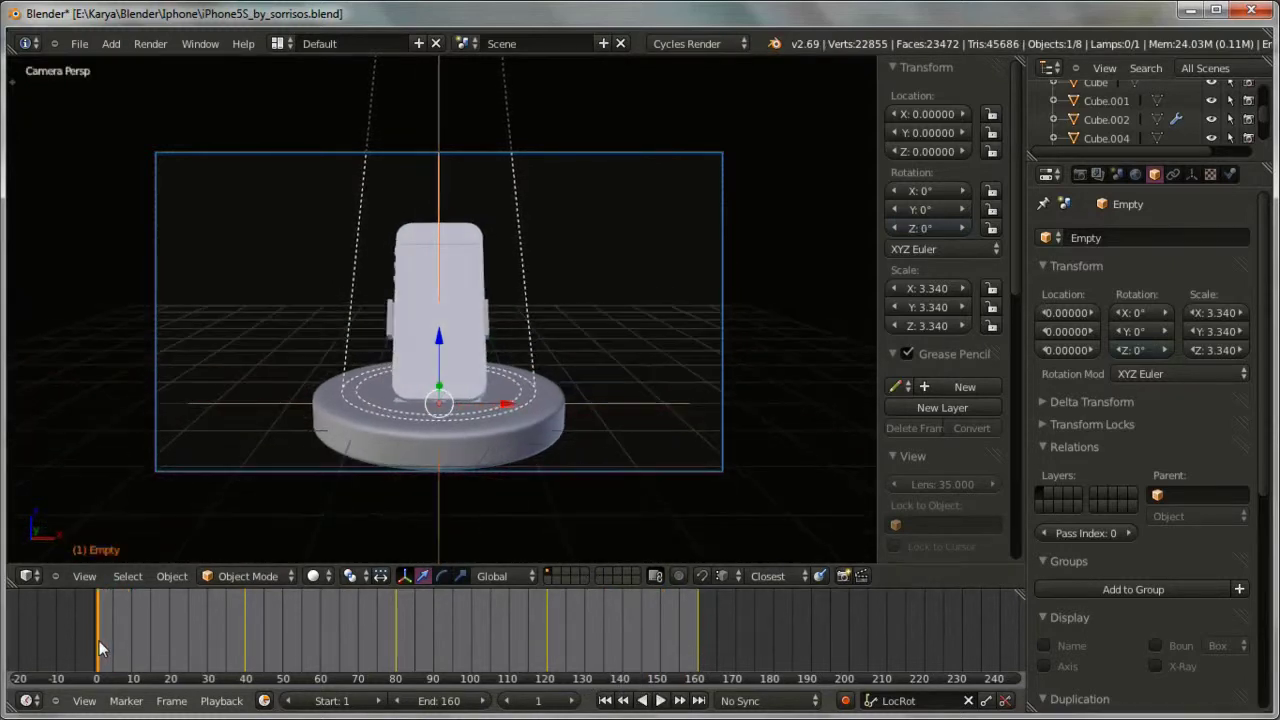